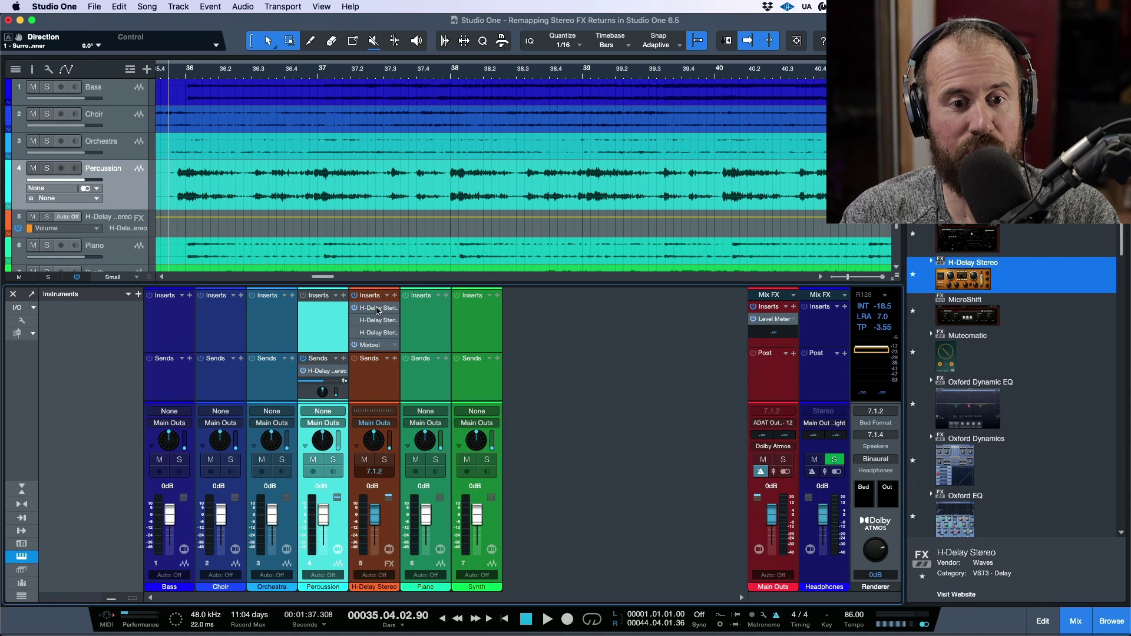
- Inspect the channel format of the first H-Delay Stereo insert on the FX channel and close the plug-in
left_click(380, 307)
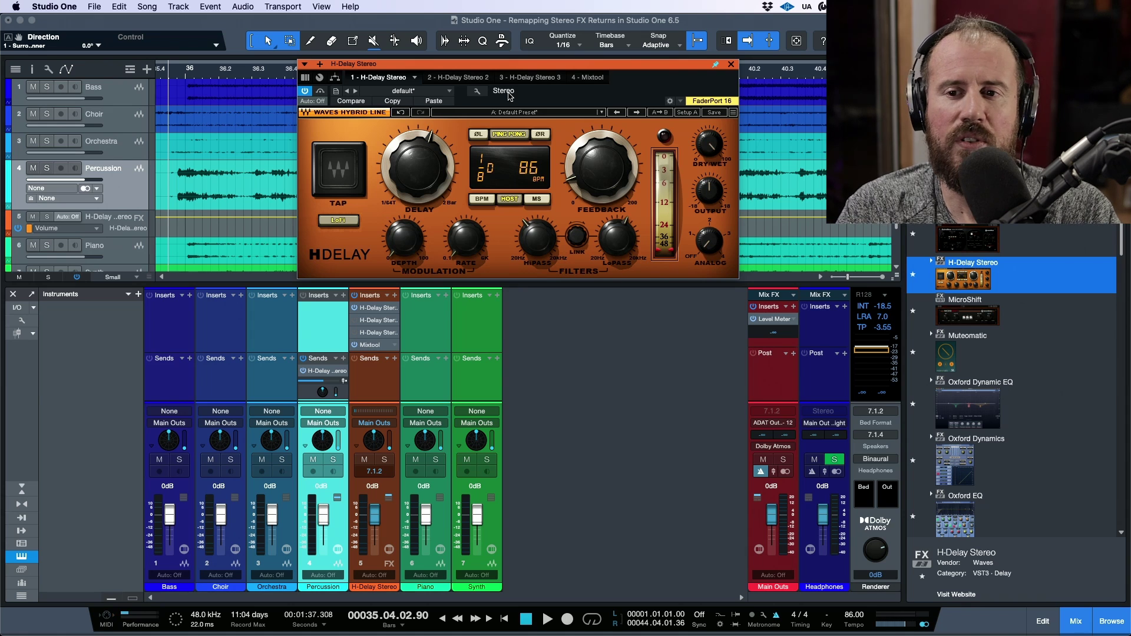
left_click(731, 64)
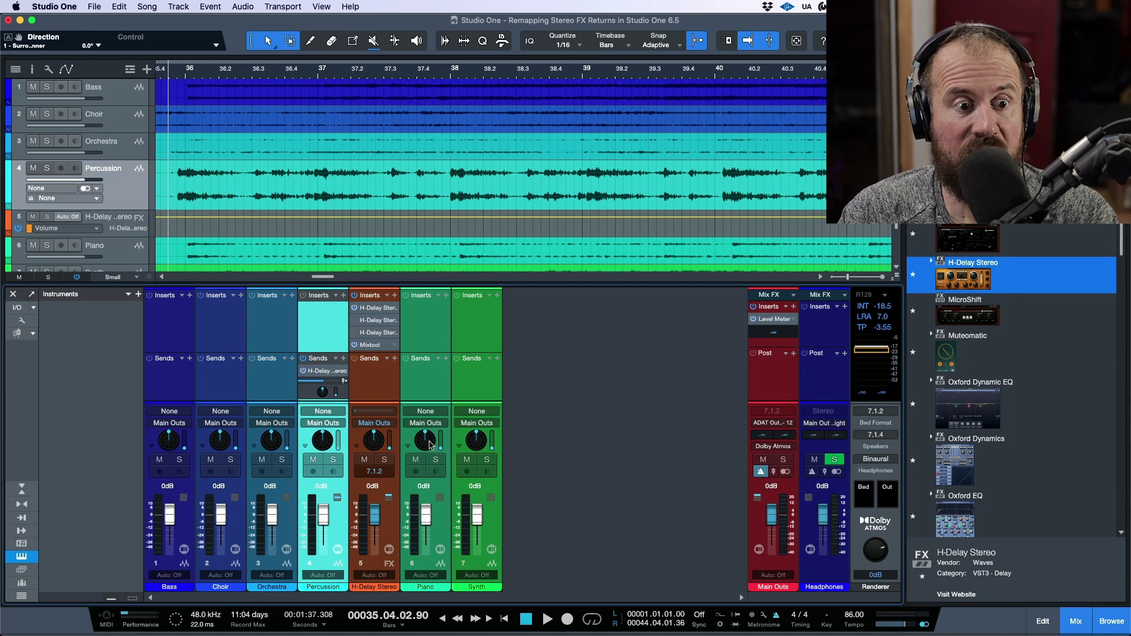
- Review the song's audio output setup, including the speaker channel assignments of Main Outs
left_click(17, 307)
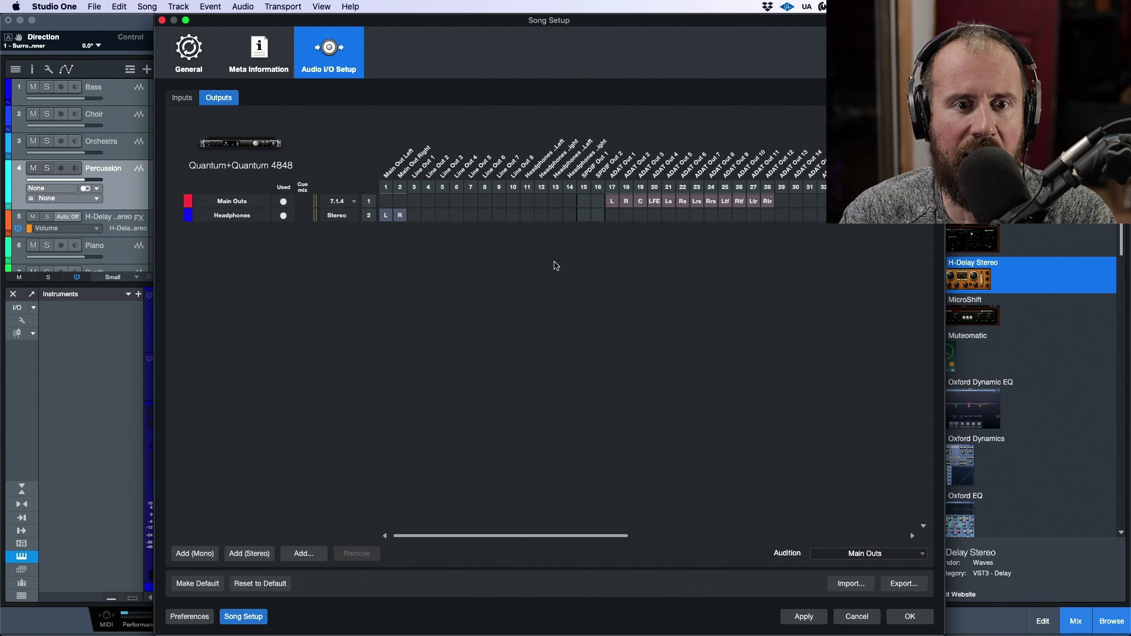
left_click(355, 205)
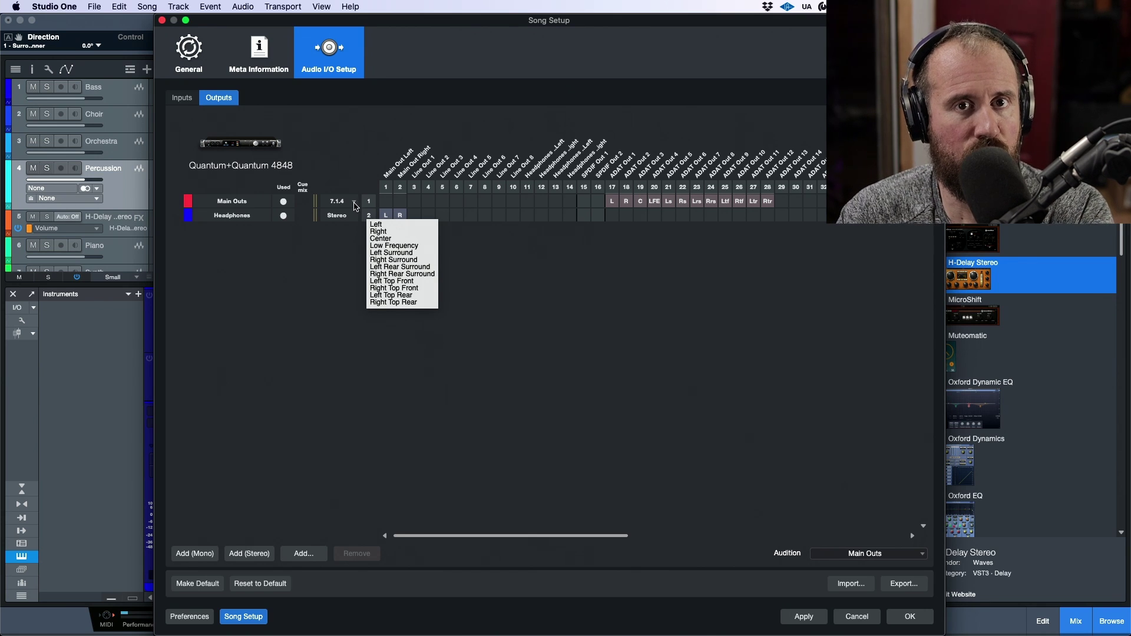
left_click(672, 186)
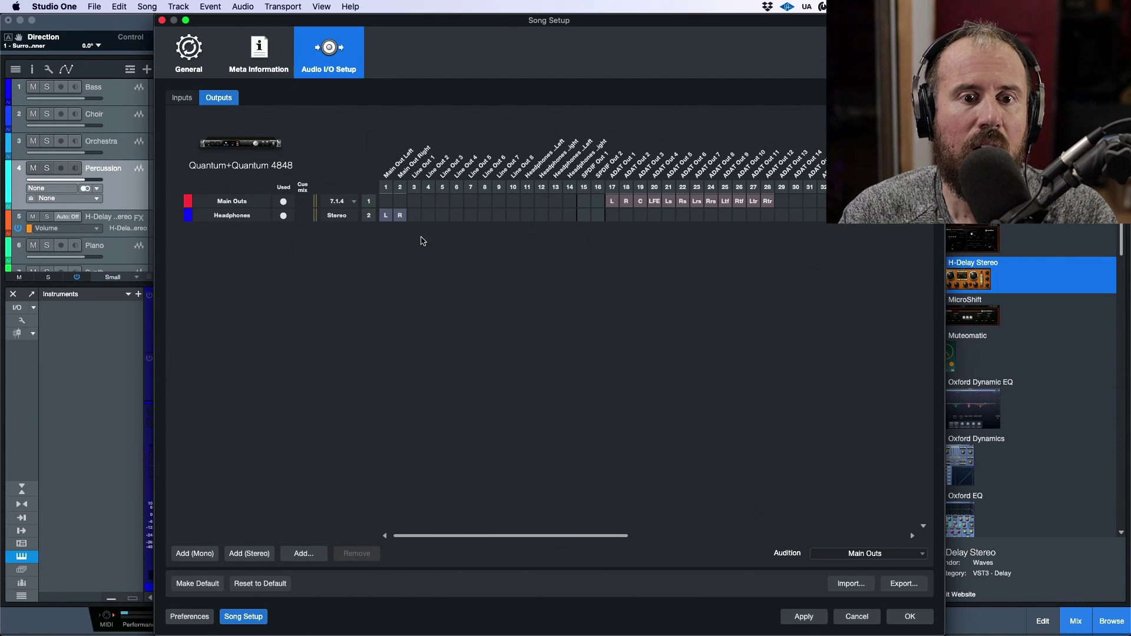
left_click(910, 617)
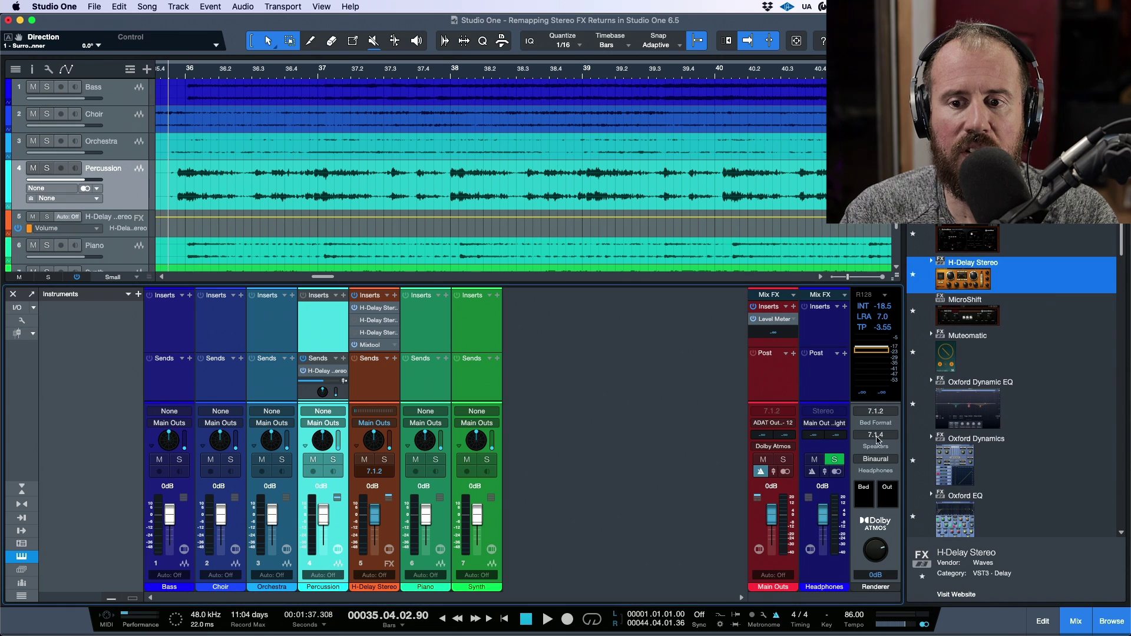
- Inspect the Dolby Atmos Renderer's bed channels and the binaural mode options for the Left channel
left_click(883, 524)
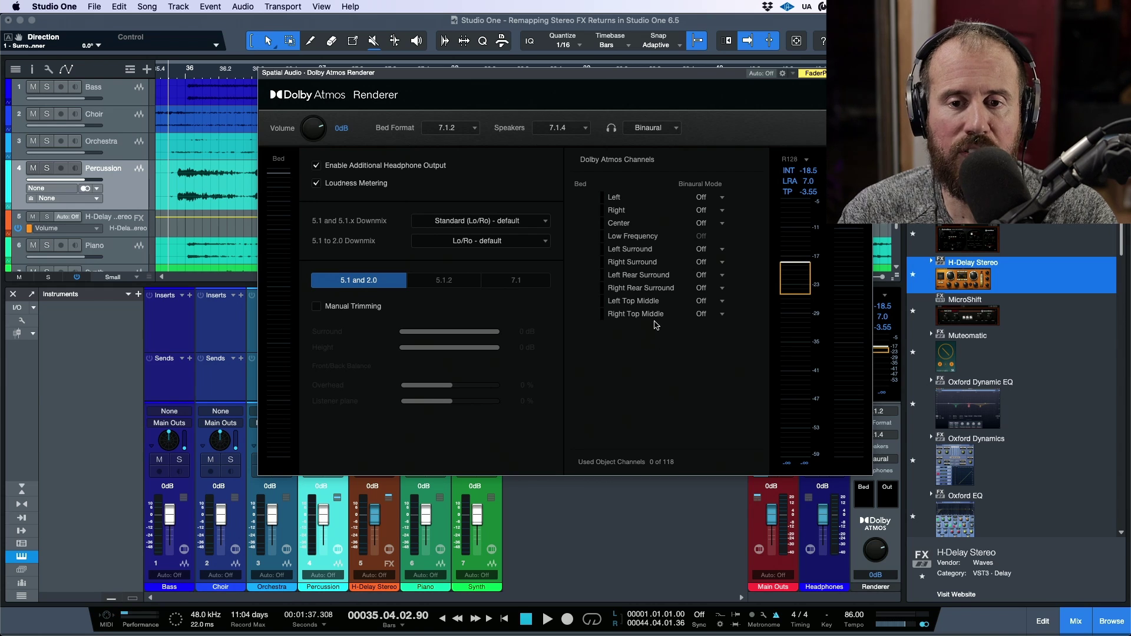
left_click(722, 200)
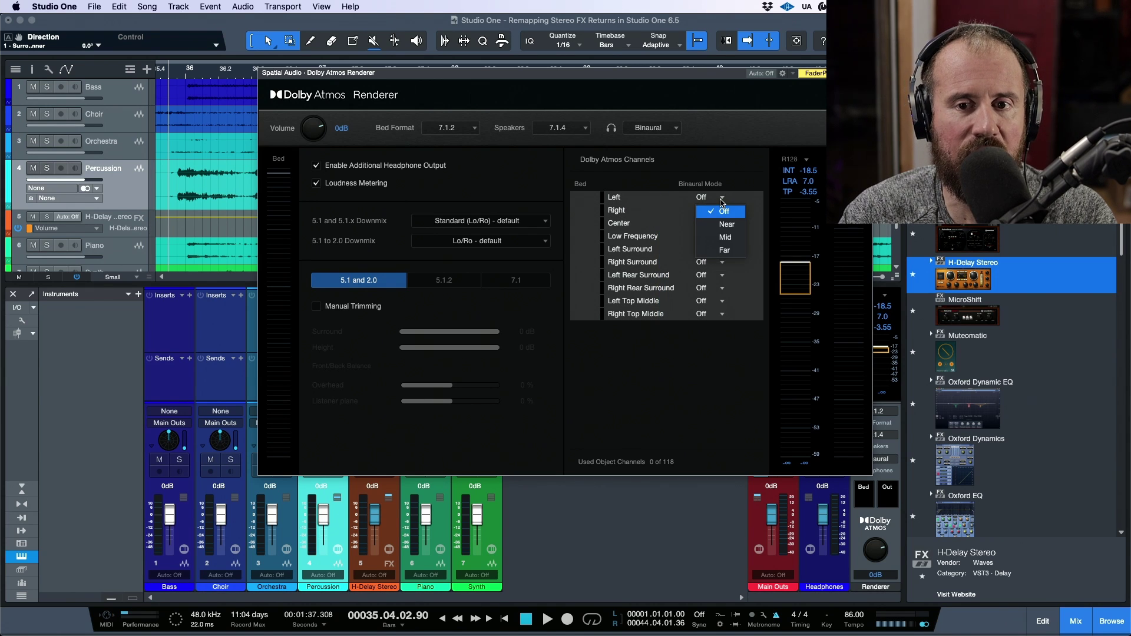
left_click(730, 439)
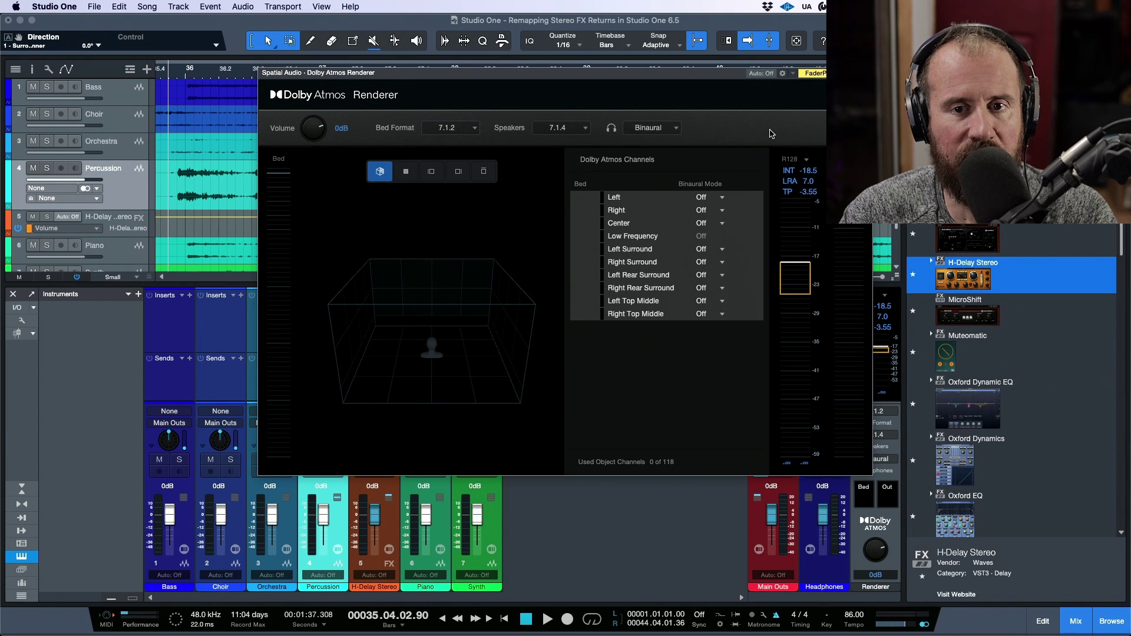
left_click(654, 423)
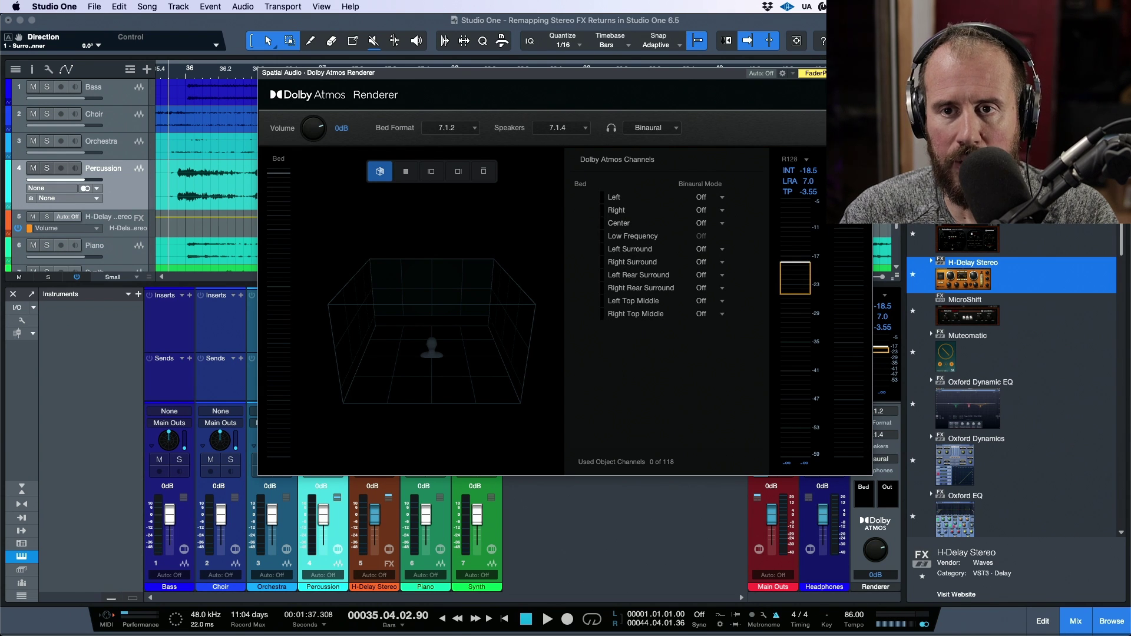
key("super+w")
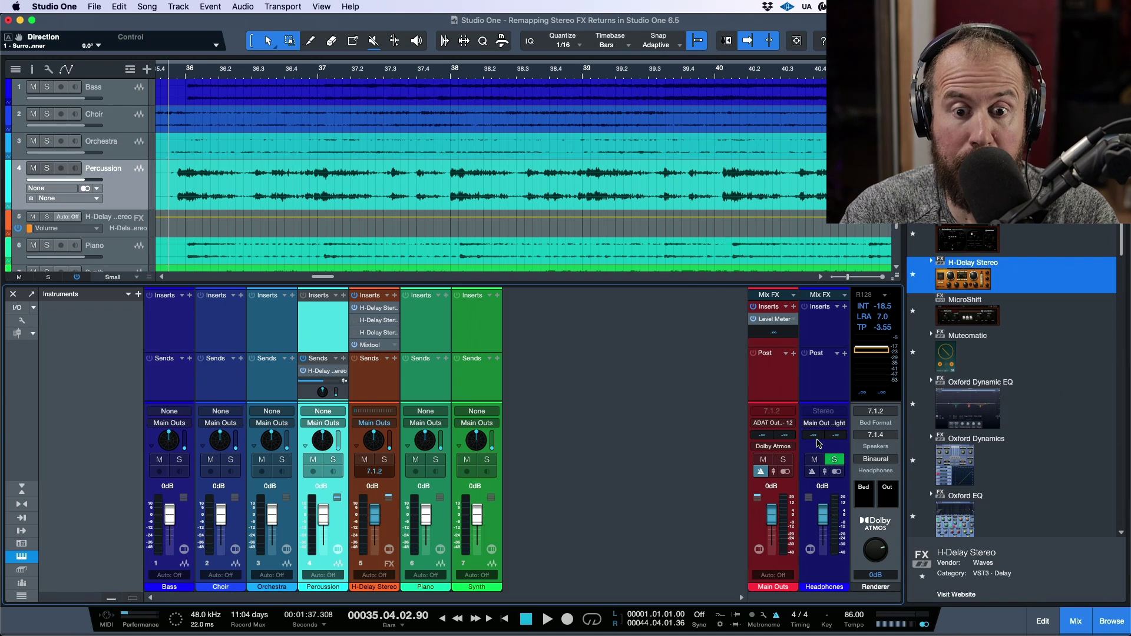
- Inspect how the Percussion channel's Surround Panner places the stereo signal in the bed
double_click(323, 450)
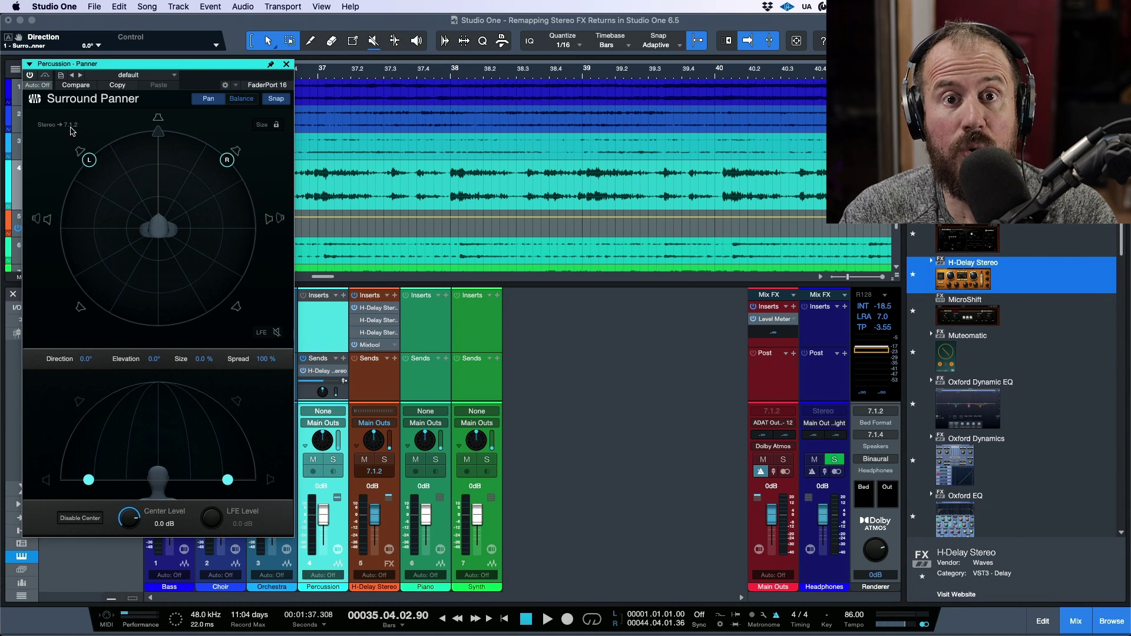
left_click(286, 64)
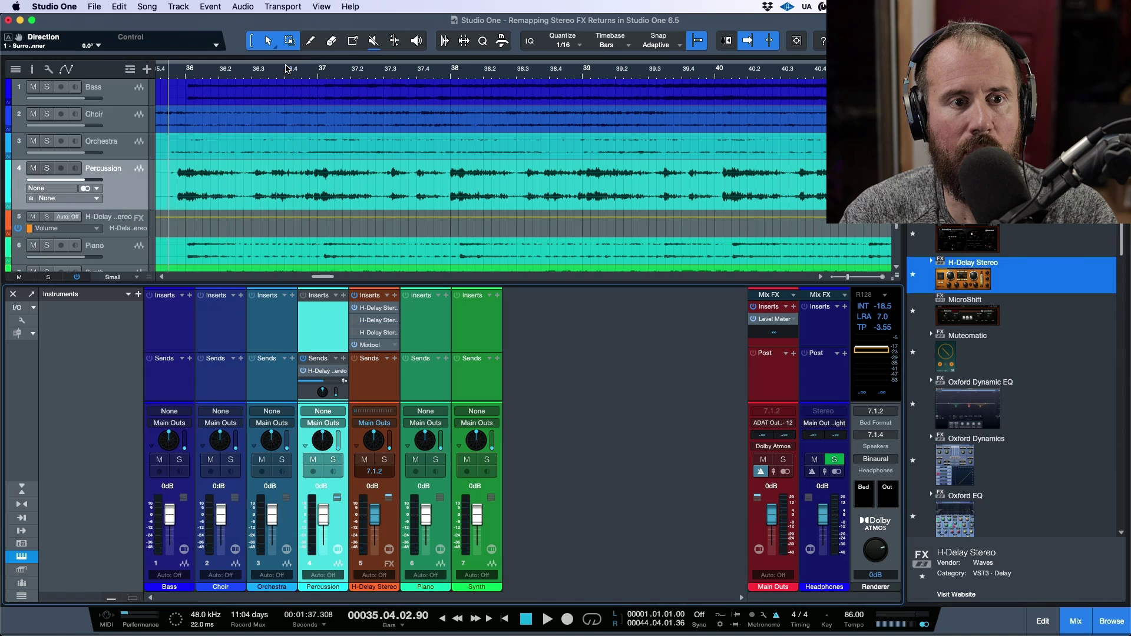
- Set the Bass track's channel format to Mono and check its source in the Surround Panner
left_click(119, 96)
left_click(96, 107)
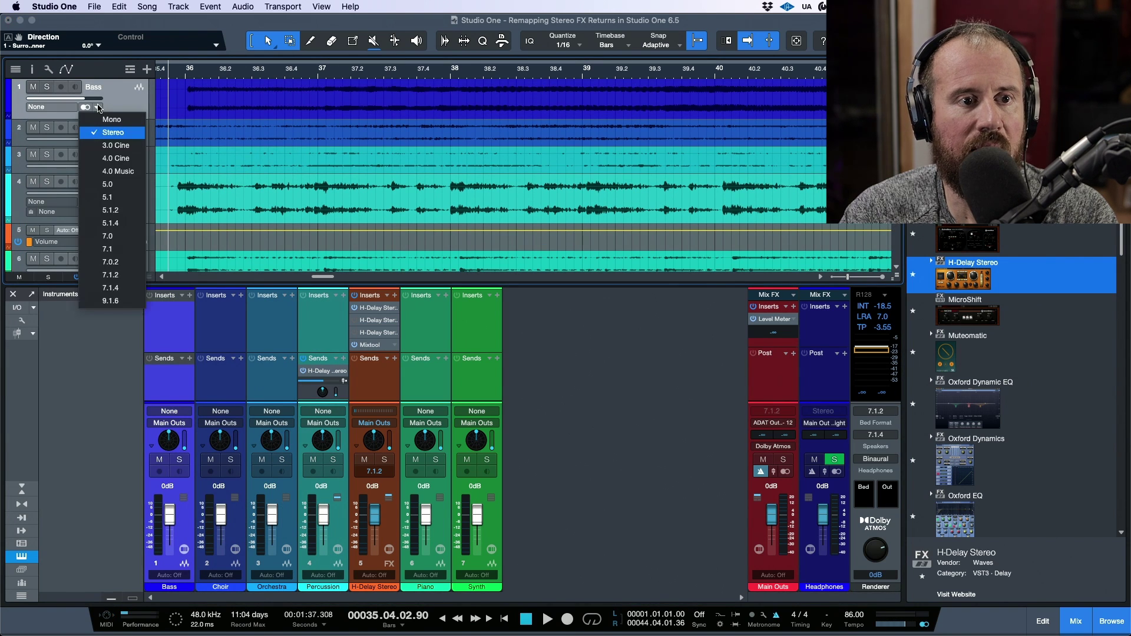
left_click(112, 119)
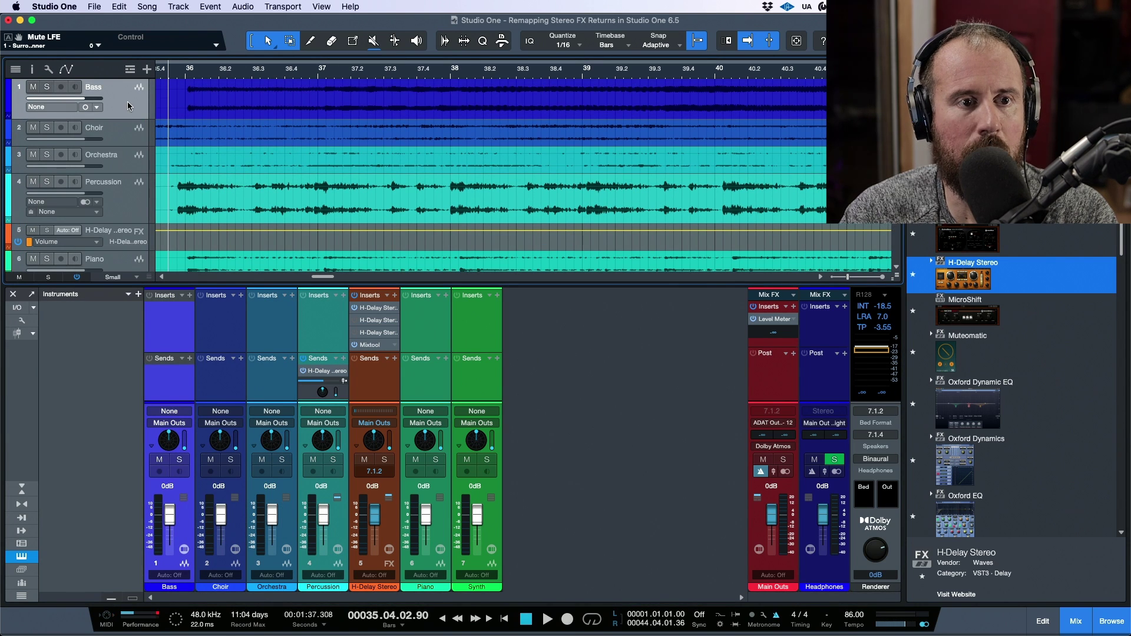
left_click(170, 445)
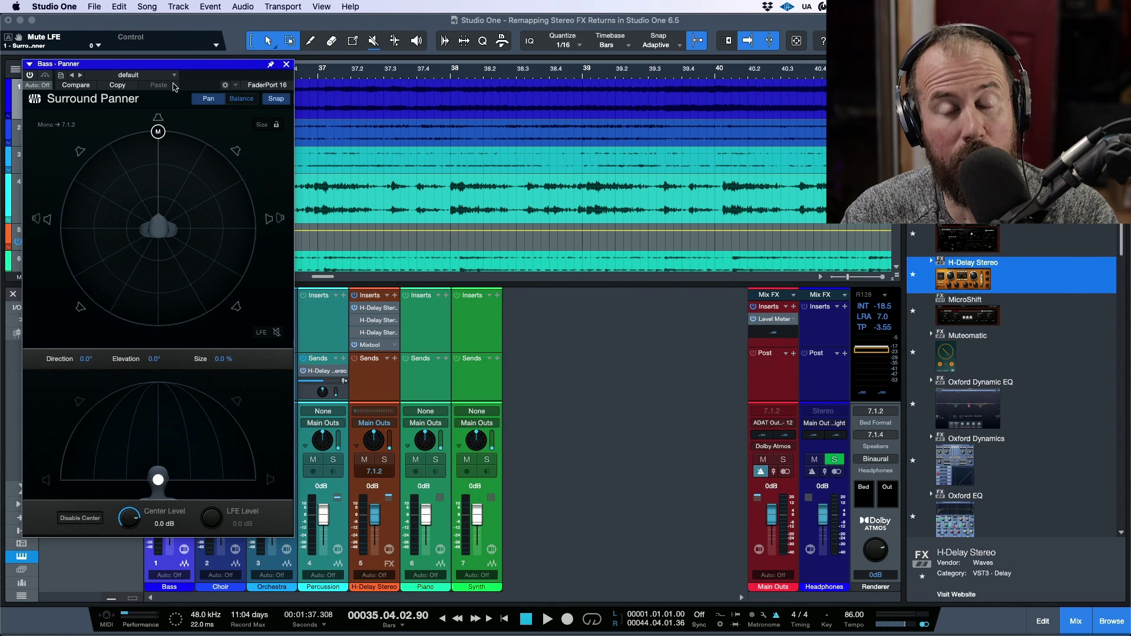
left_click(286, 64)
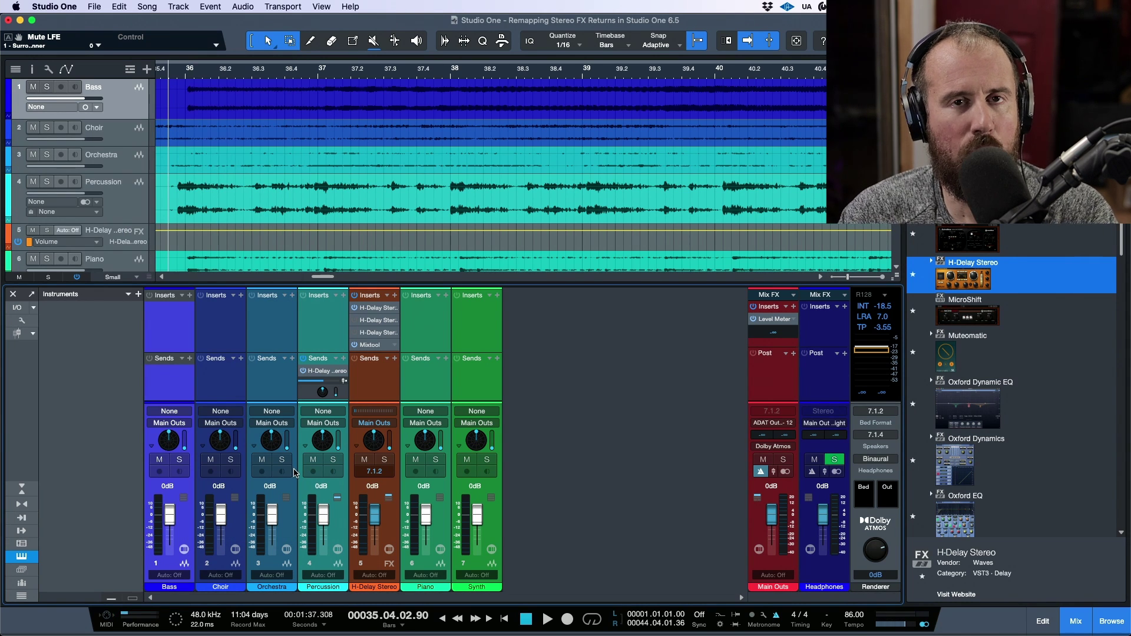
- Solo the Percussion channel with its Surround Panner open and check its playback on the Main Outs Level Meter
double_click(323, 446)
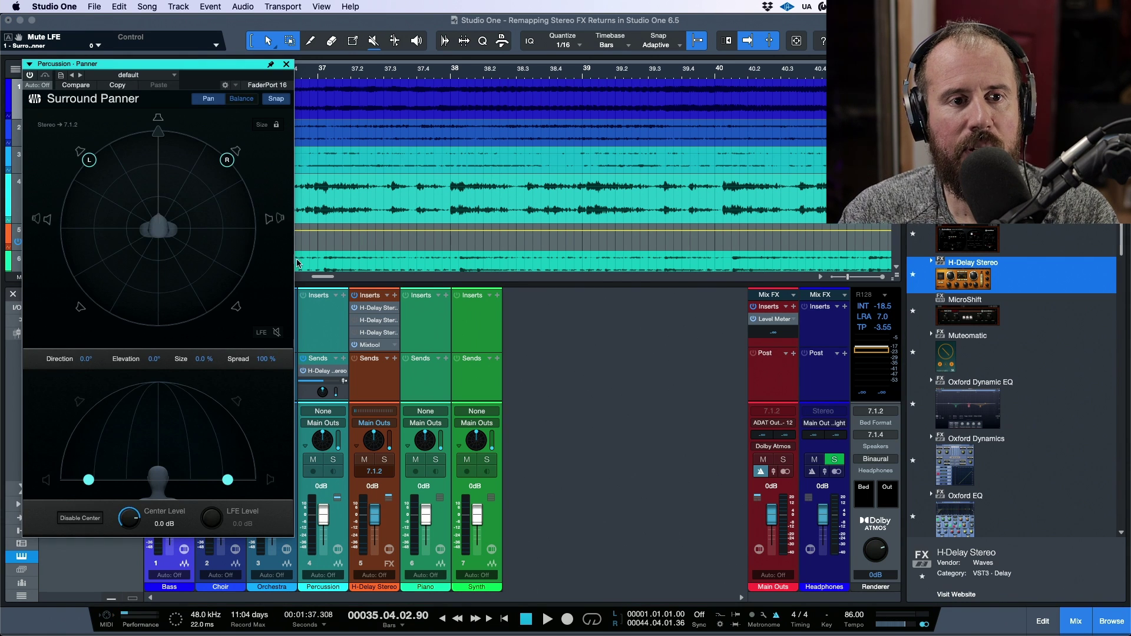
left_click(332, 459)
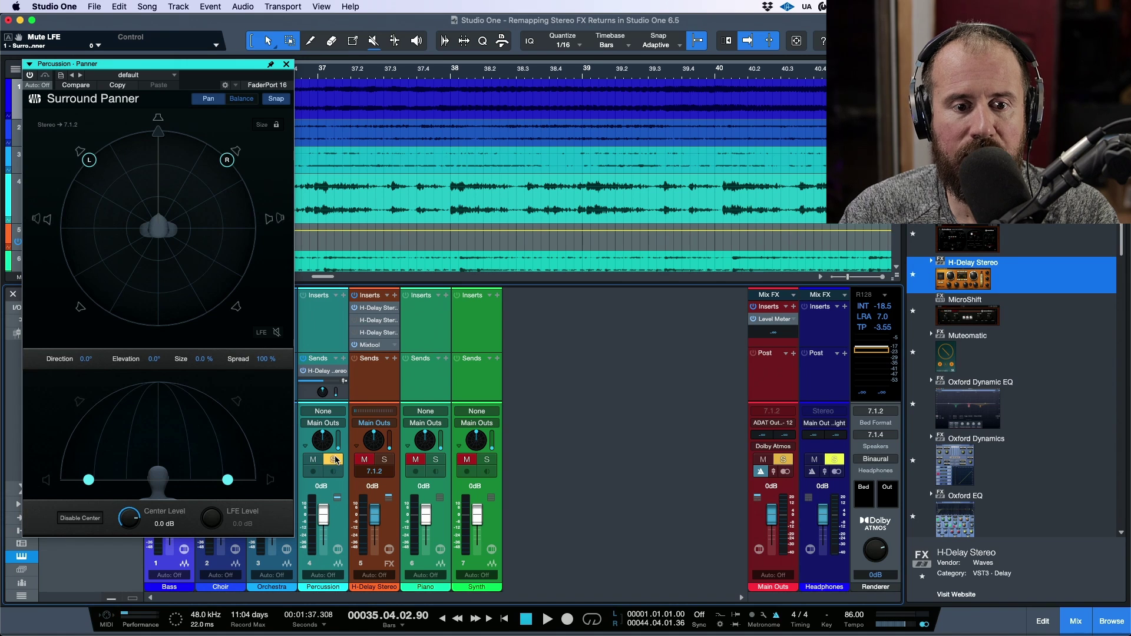
key("space")
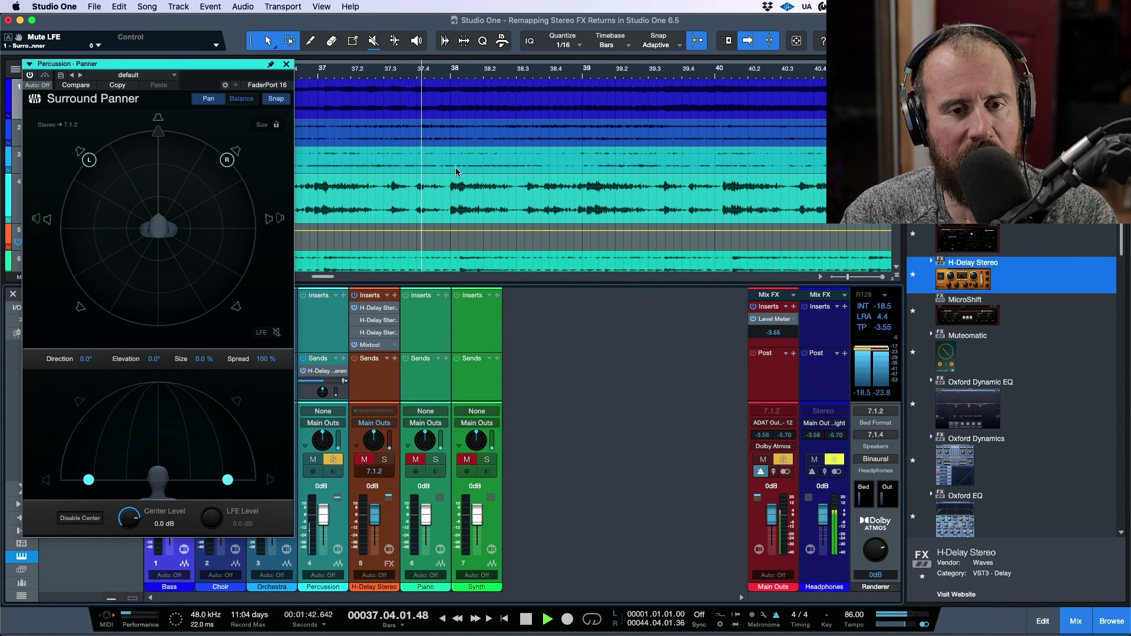
left_click(775, 319)
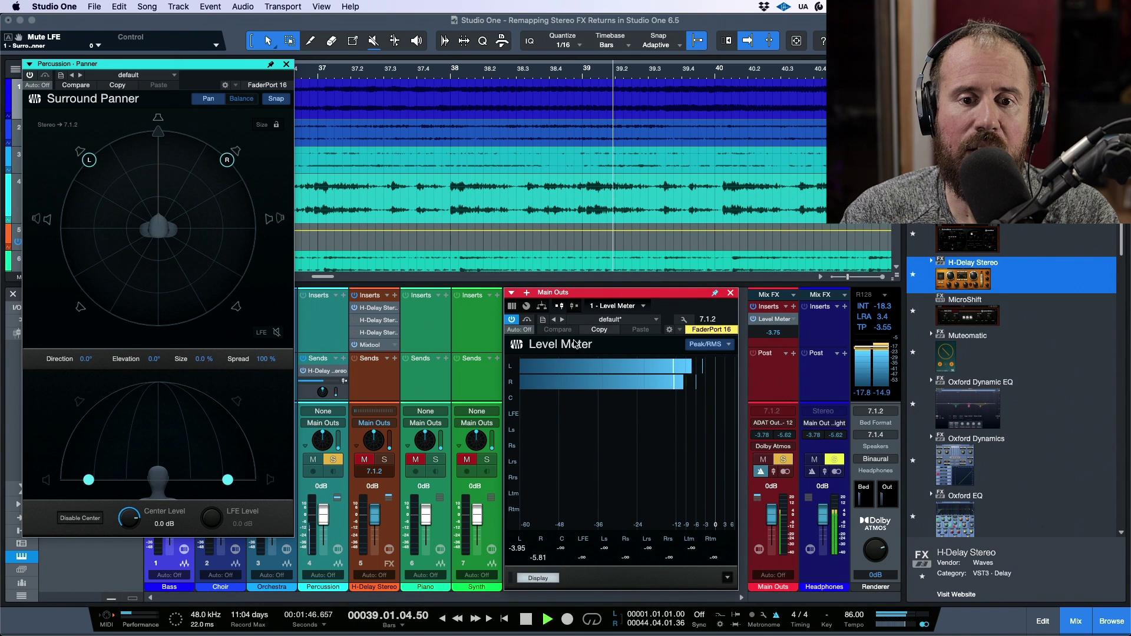
mouse_move(610, 371)
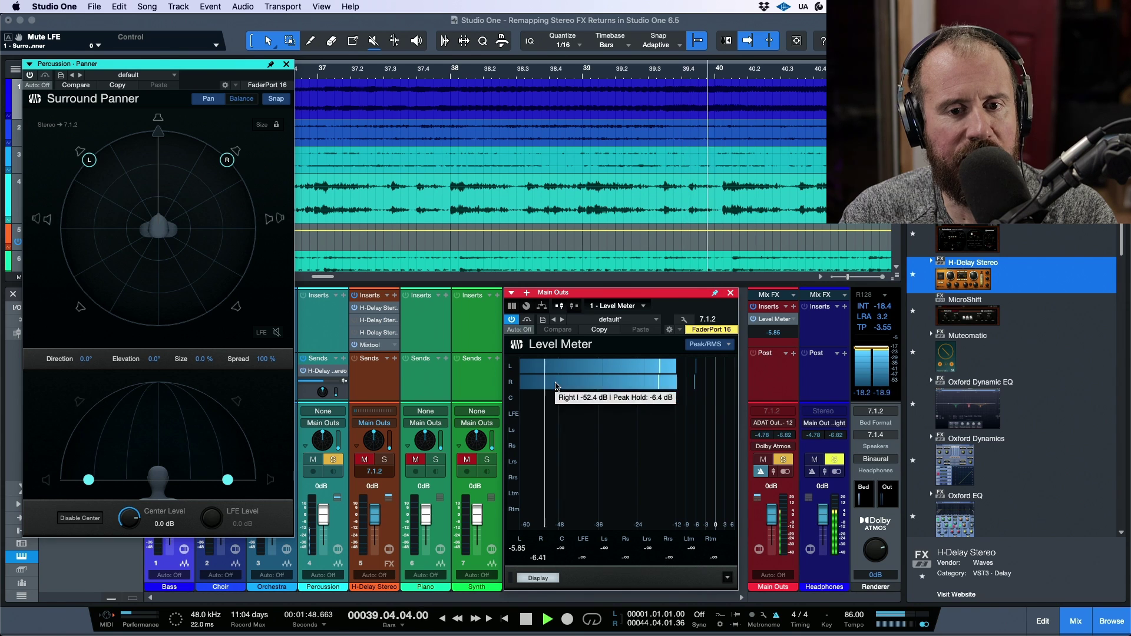
key("space")
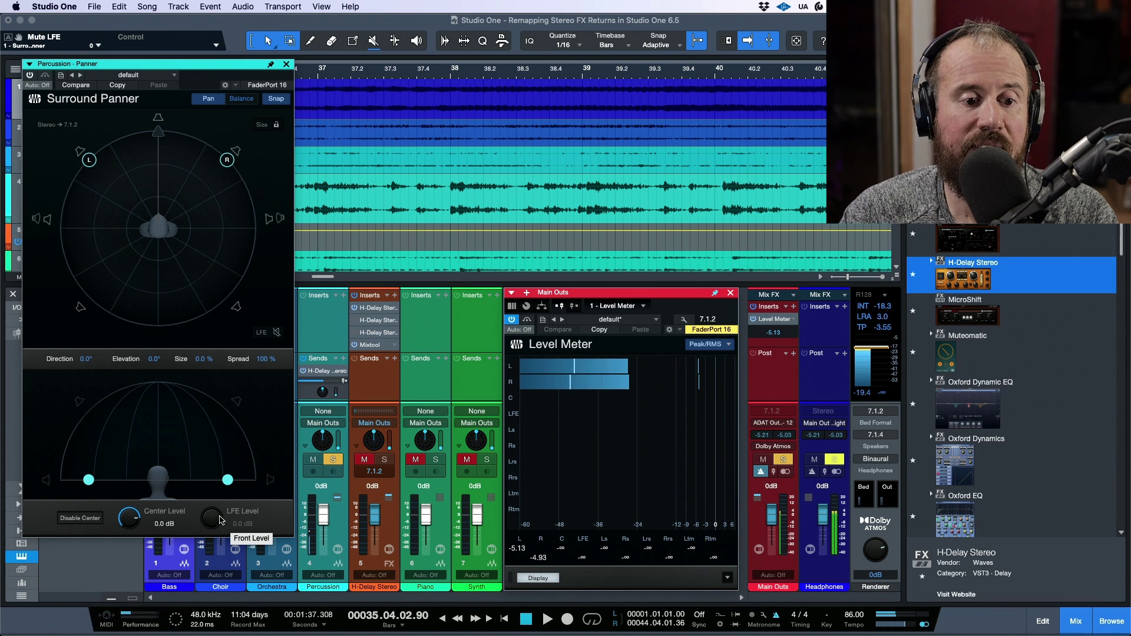
- Set the Percussion panner's Size to 23% and play the track to check the channel spread on the Level Meter
left_click_drag(203, 357, 211, 336)
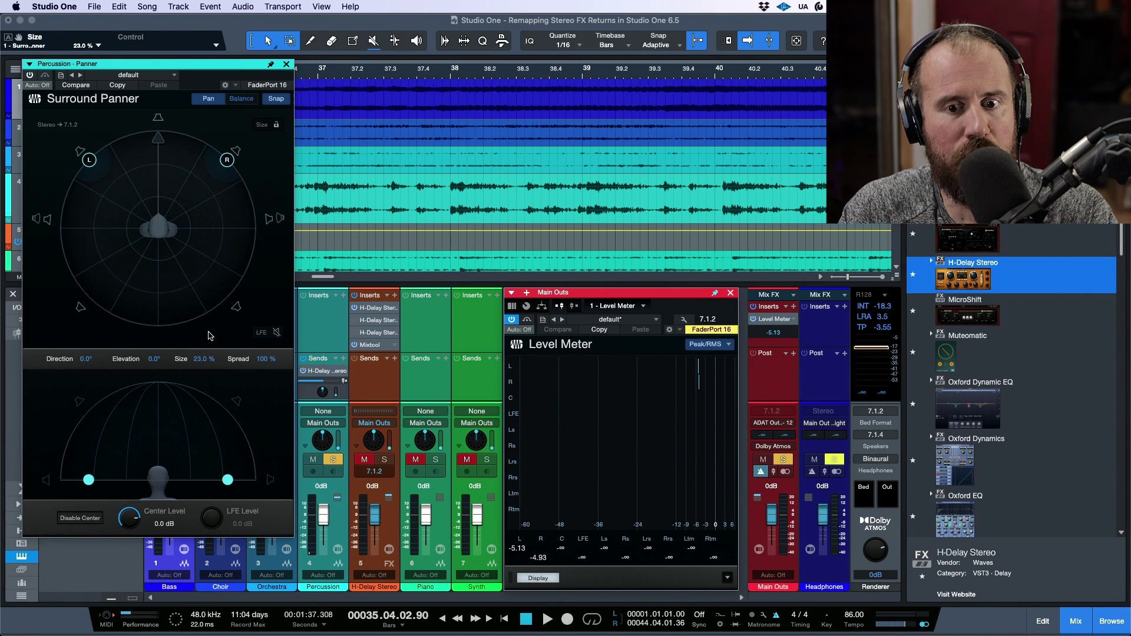
key("space")
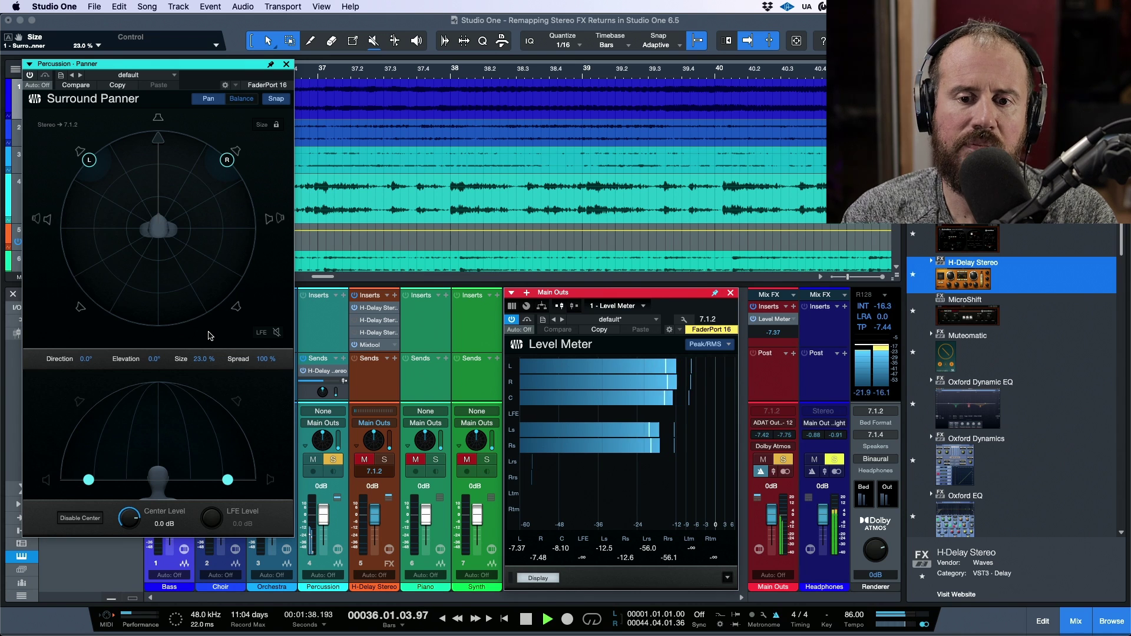
key("space")
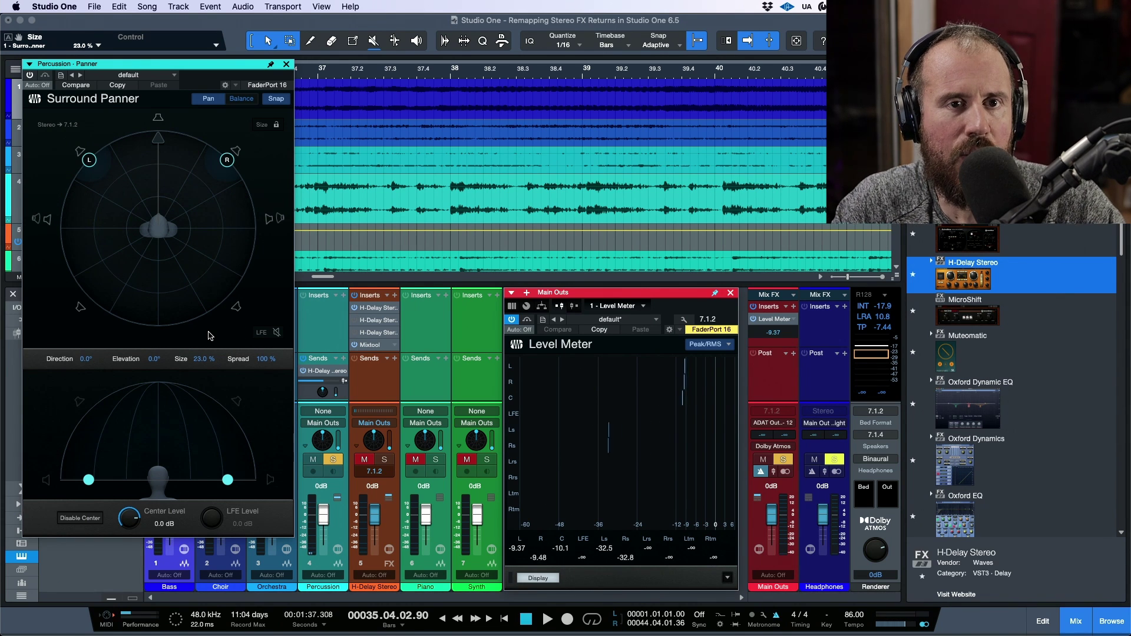
left_click(227, 160)
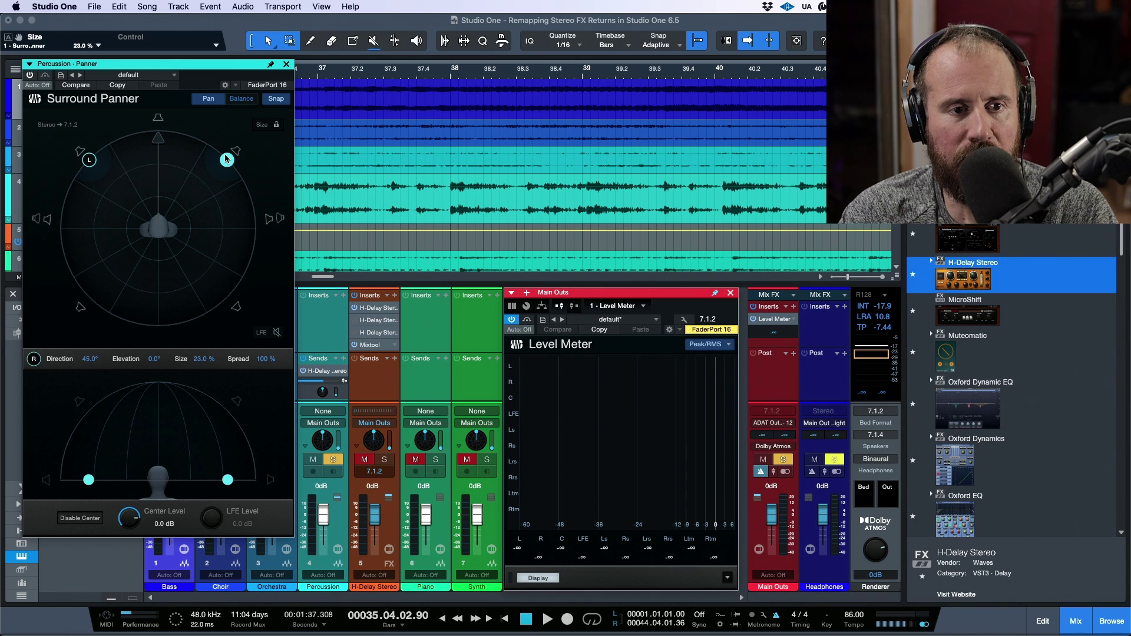
left_click(286, 63)
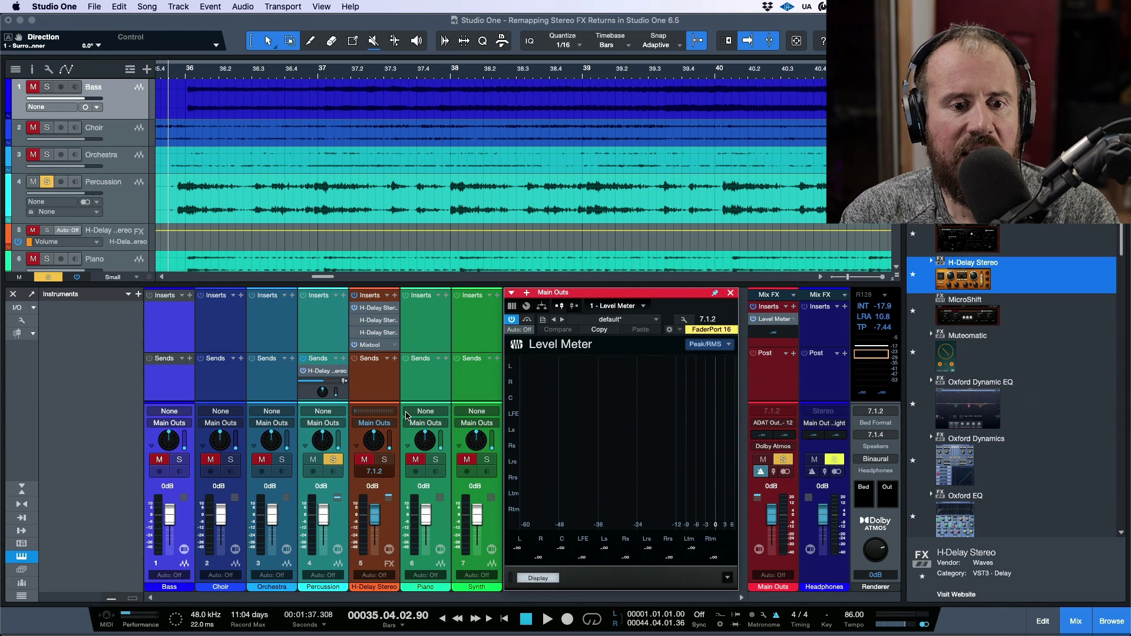
- Lock the Percussion channel's send panning to the channel panner
left_click(337, 360)
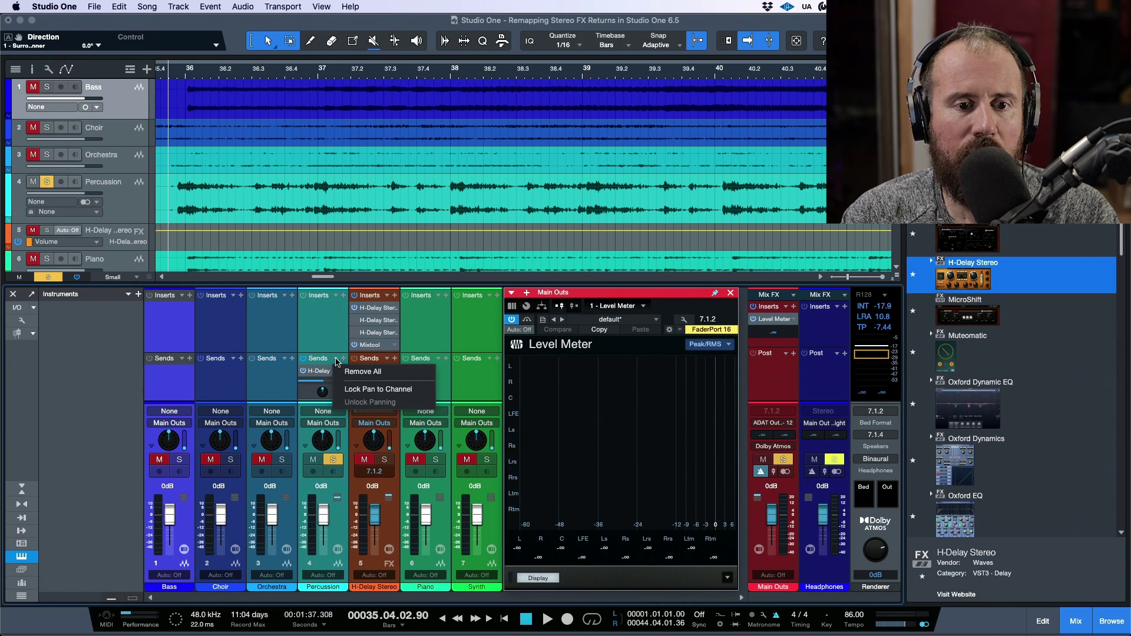
left_click(362, 389)
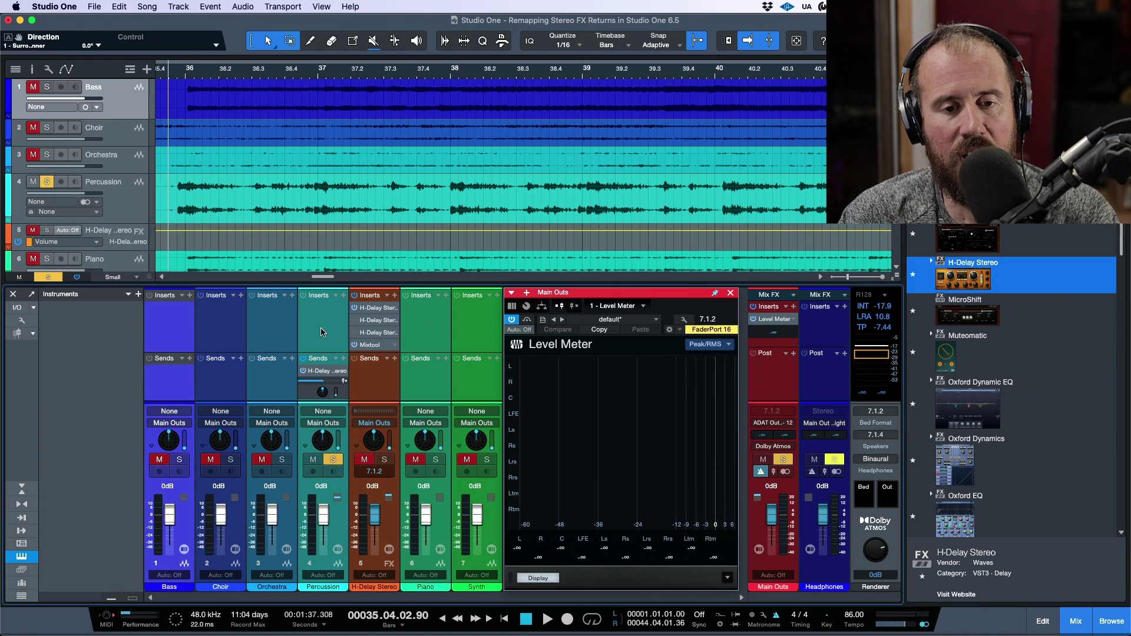
right_click(333, 367)
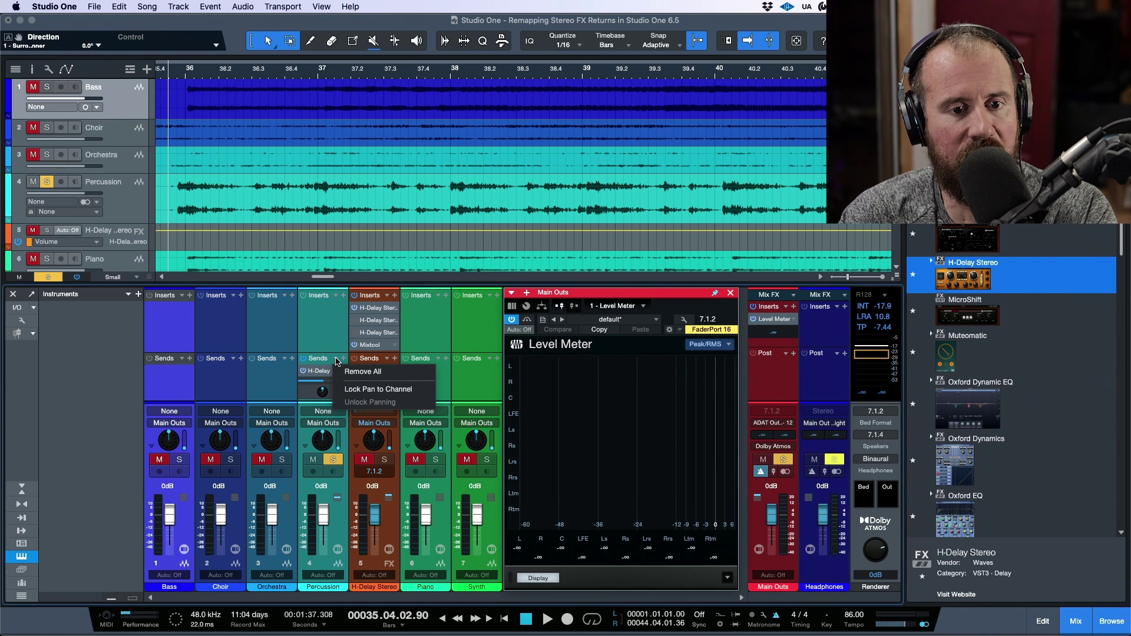
left_click(369, 391)
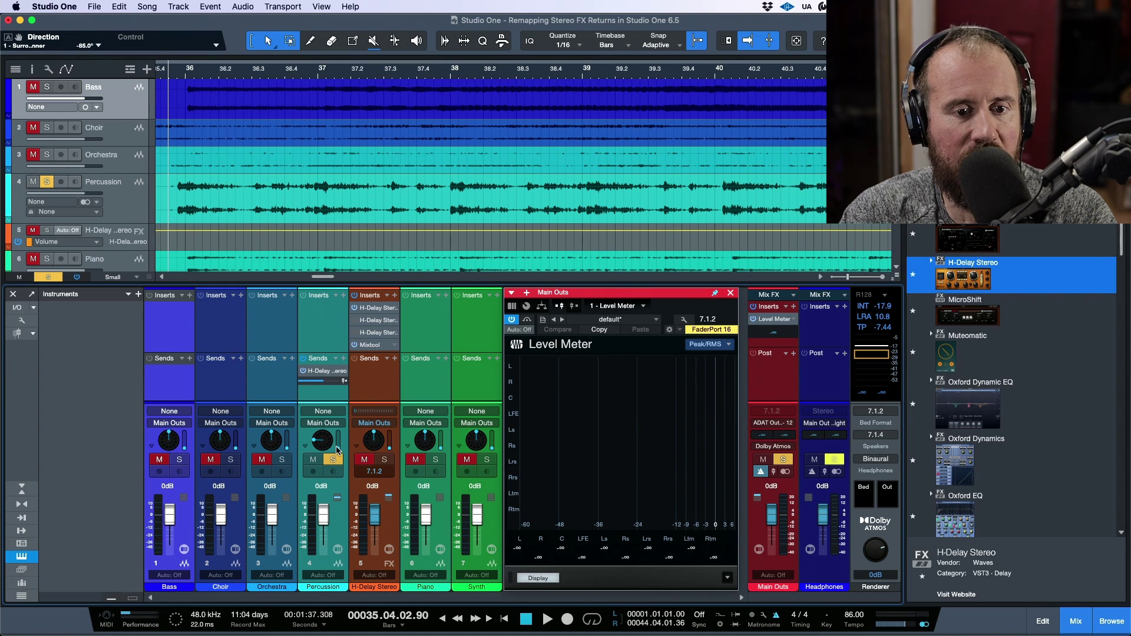
- Unlock the Percussion channel's send panning and close the Main Outs Level Meter
right_click(337, 368)
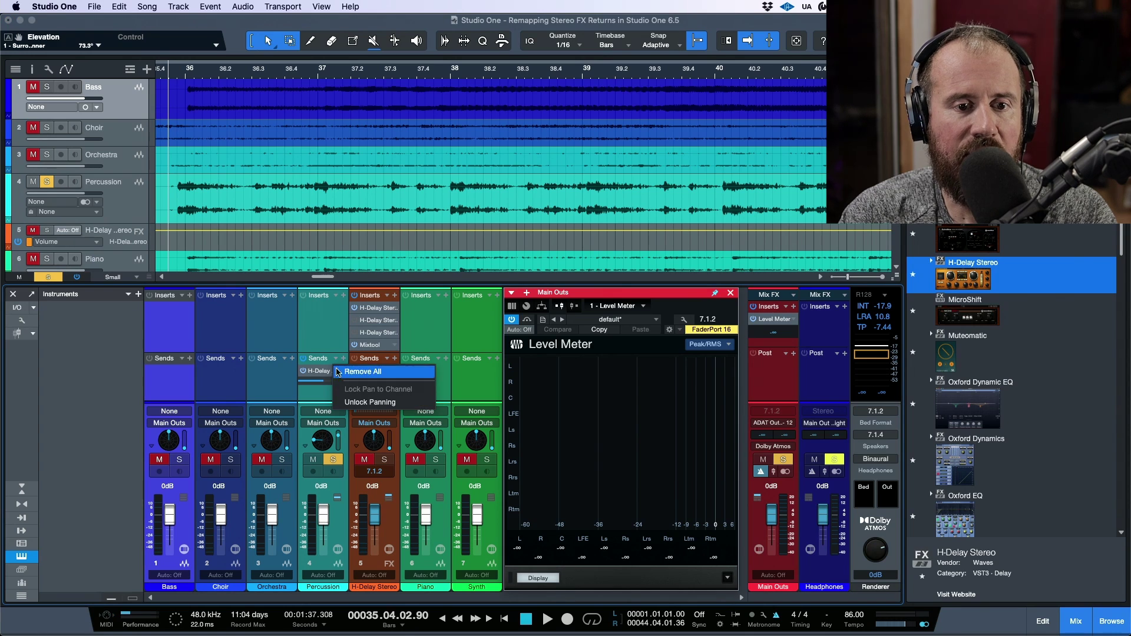
left_click(359, 404)
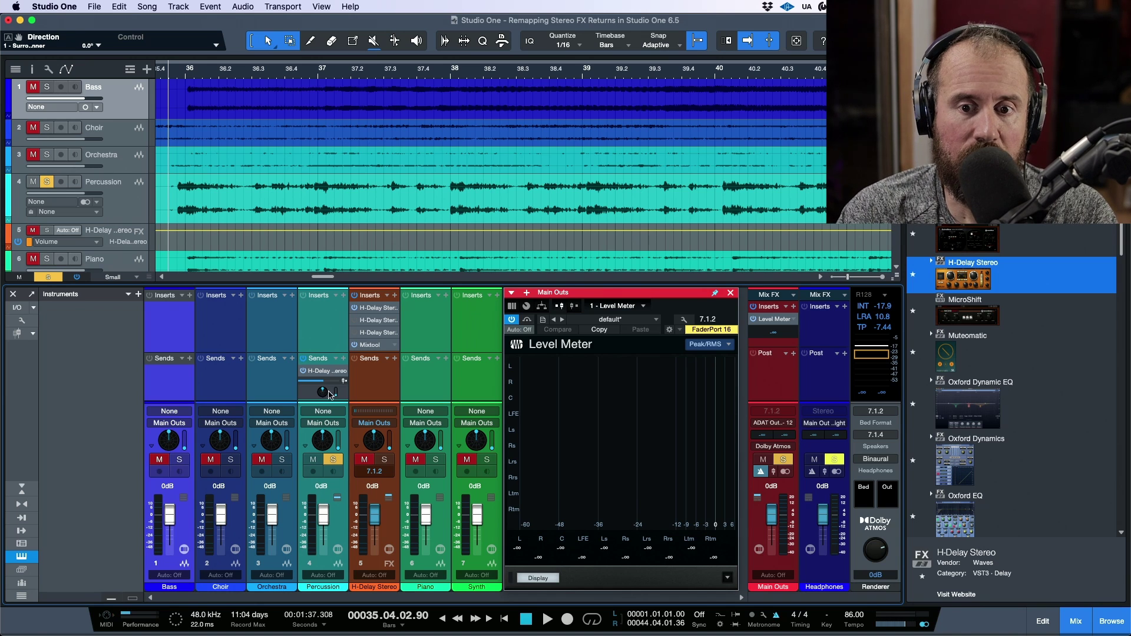
left_click(731, 293)
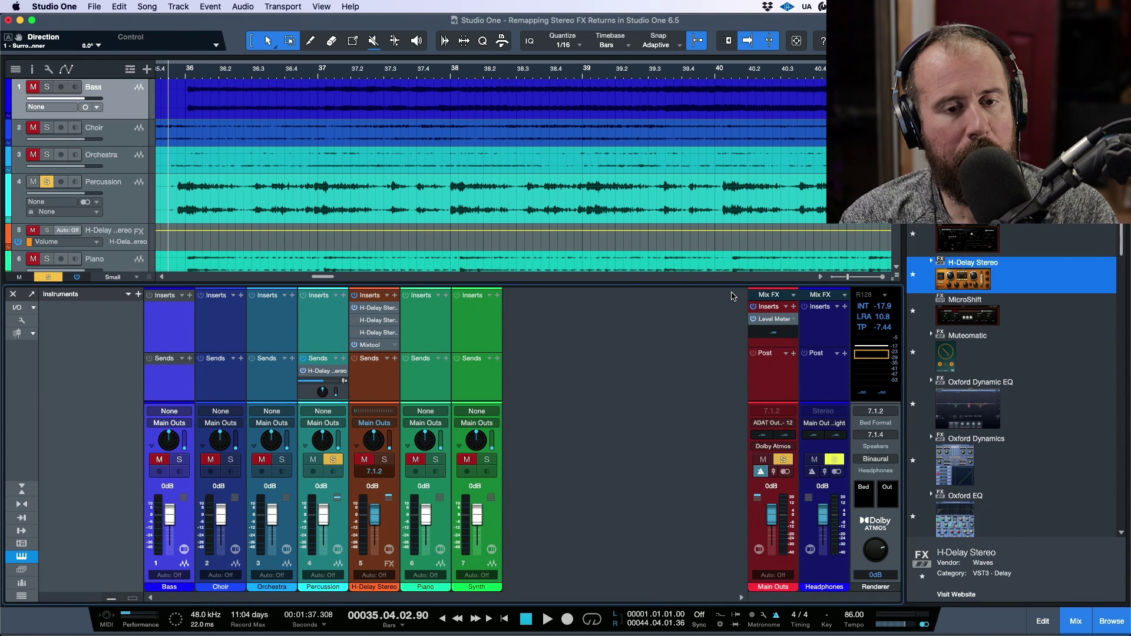
- Show the hidden plug-in windows and keep the H-Delay Stereo FX channel's format at 7.1.2
key("ctrl+alt+p")
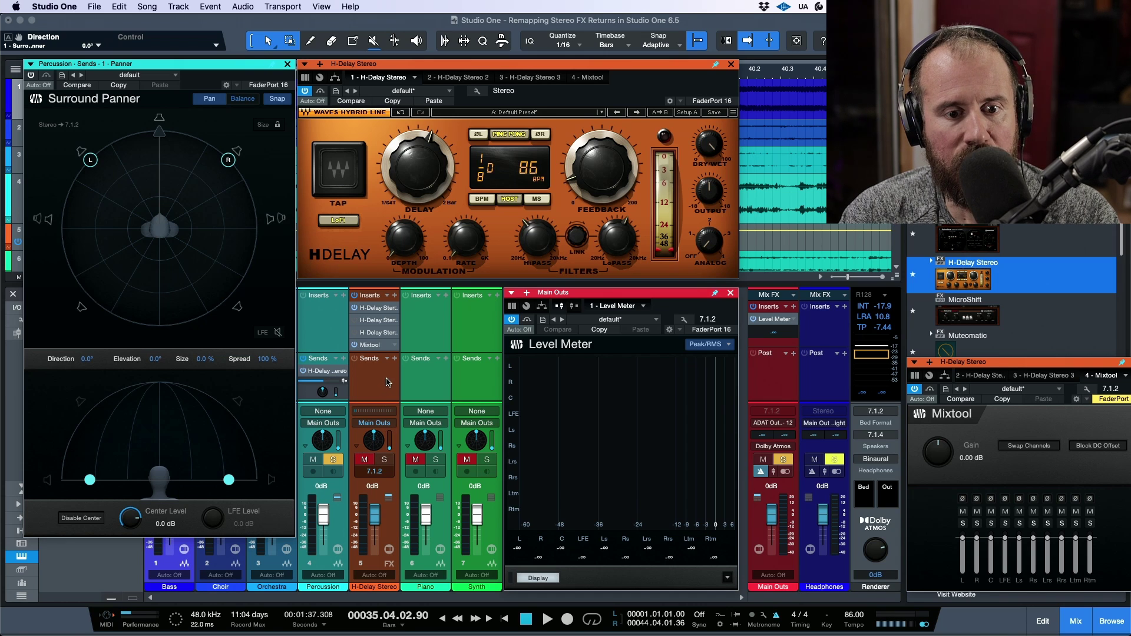
left_click(374, 472)
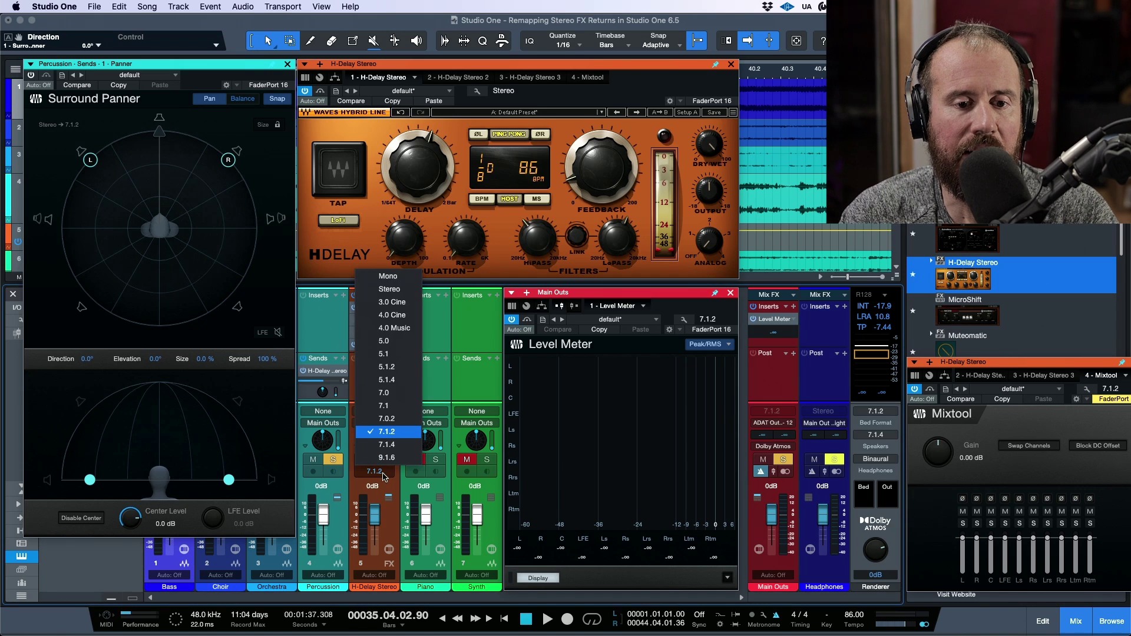
left_click(386, 432)
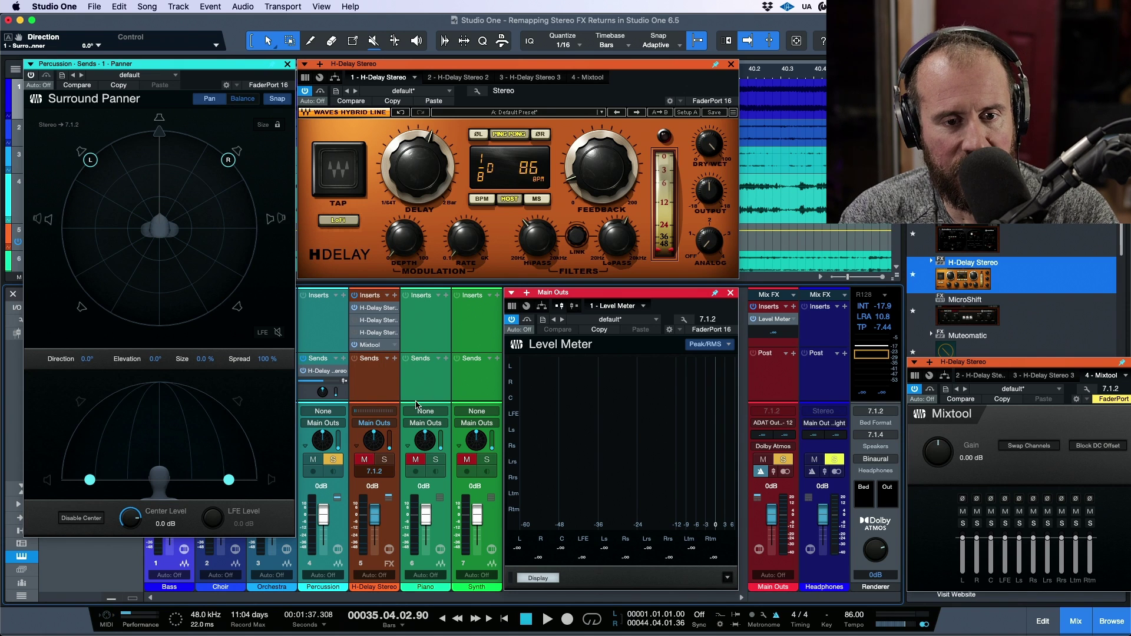
- Solo the H-Delay Stereo return, try a lower Dry/Wet mix during playback, and restore the mix to 100
left_click(384, 459)
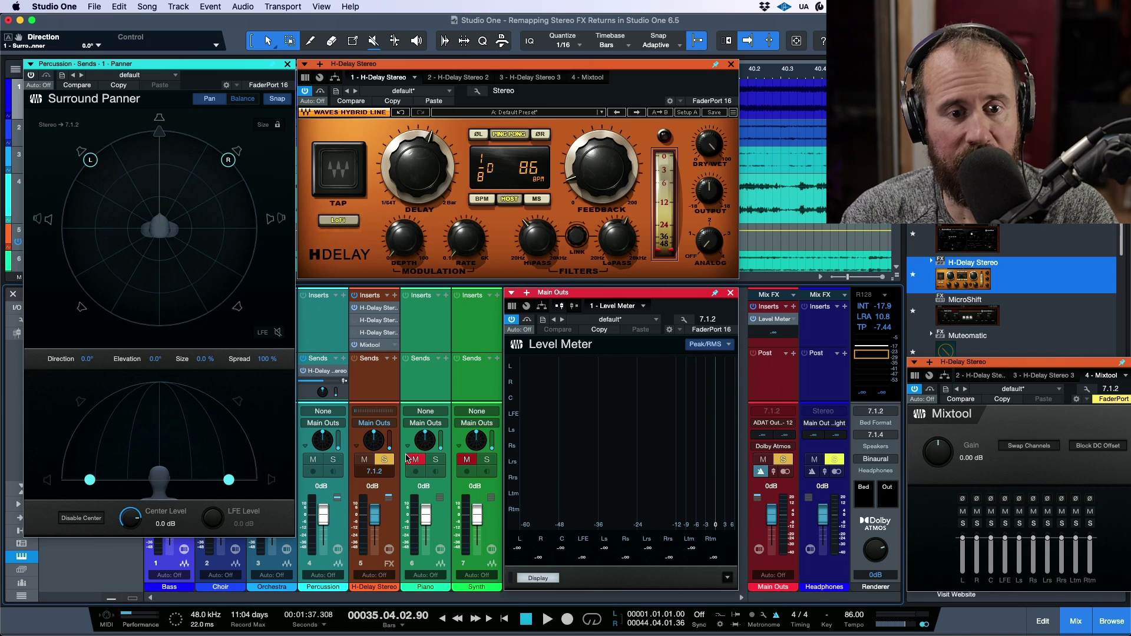
key("space")
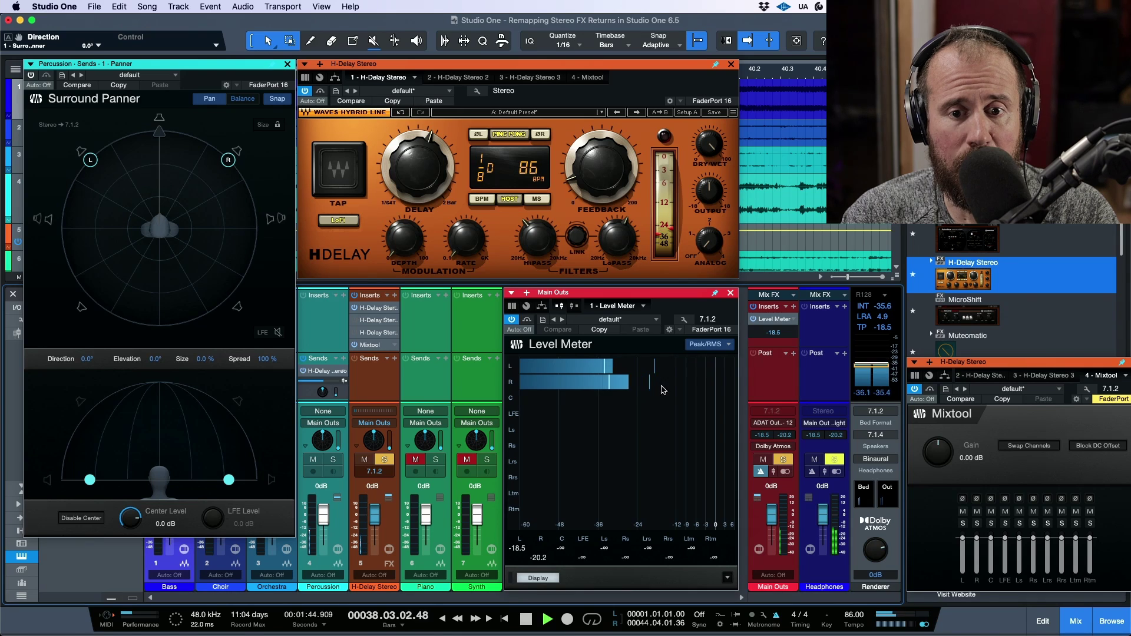
left_click(710, 147)
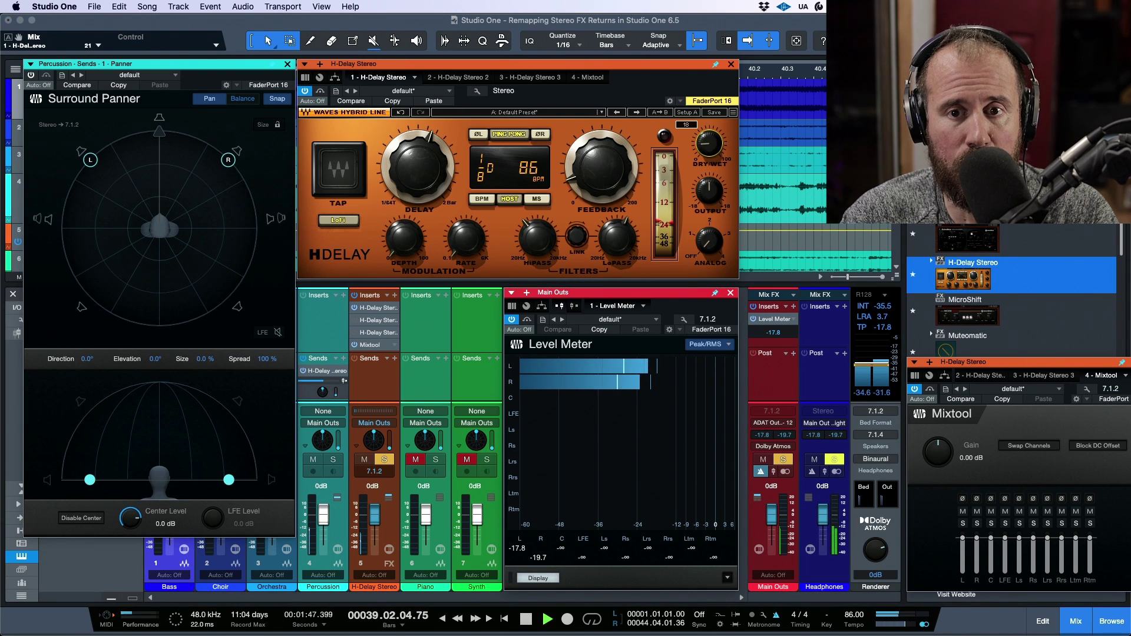
key("space")
left_click(708, 148, "alt")
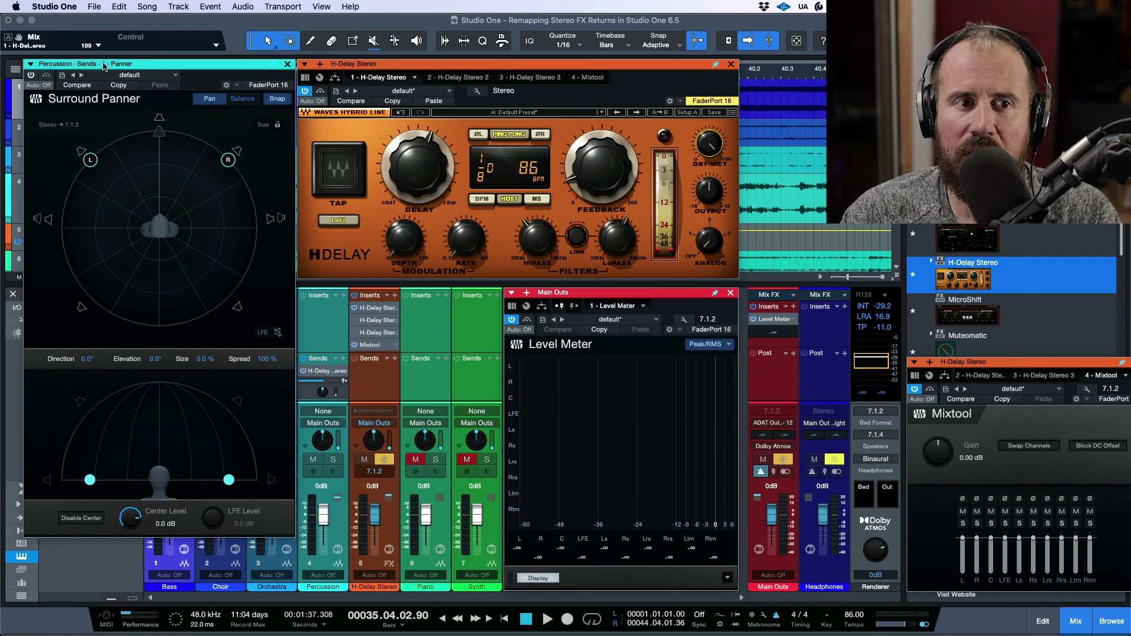
- Compare the Percussion channel's main Surround Panner with the separate panner of its H-Delay send, leaving the send panner open
left_click(288, 64)
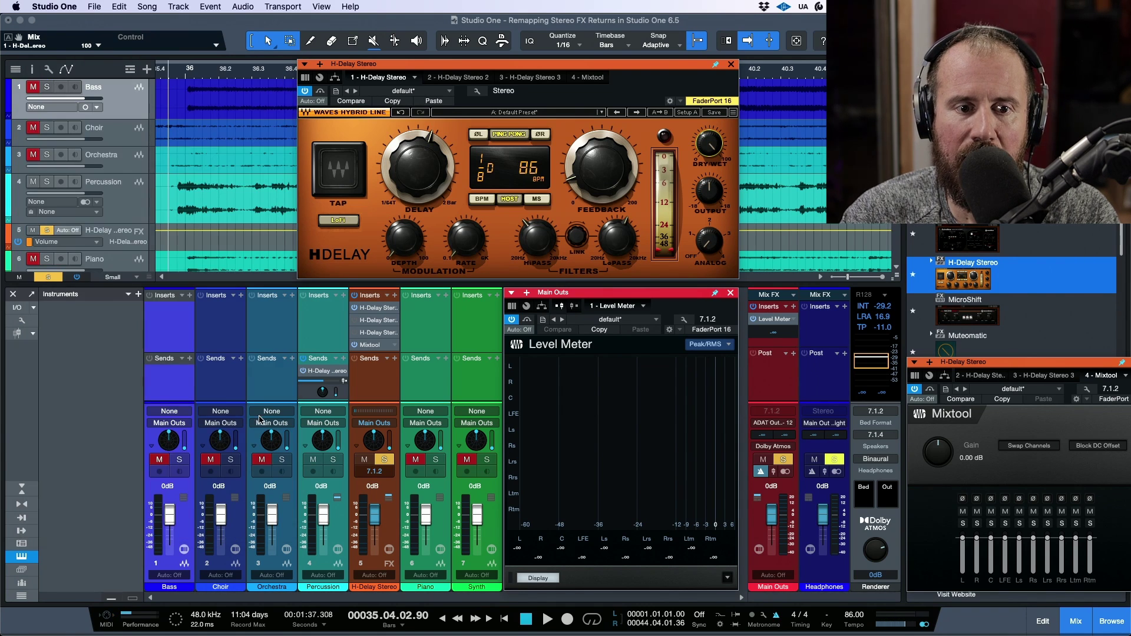
double_click(324, 442)
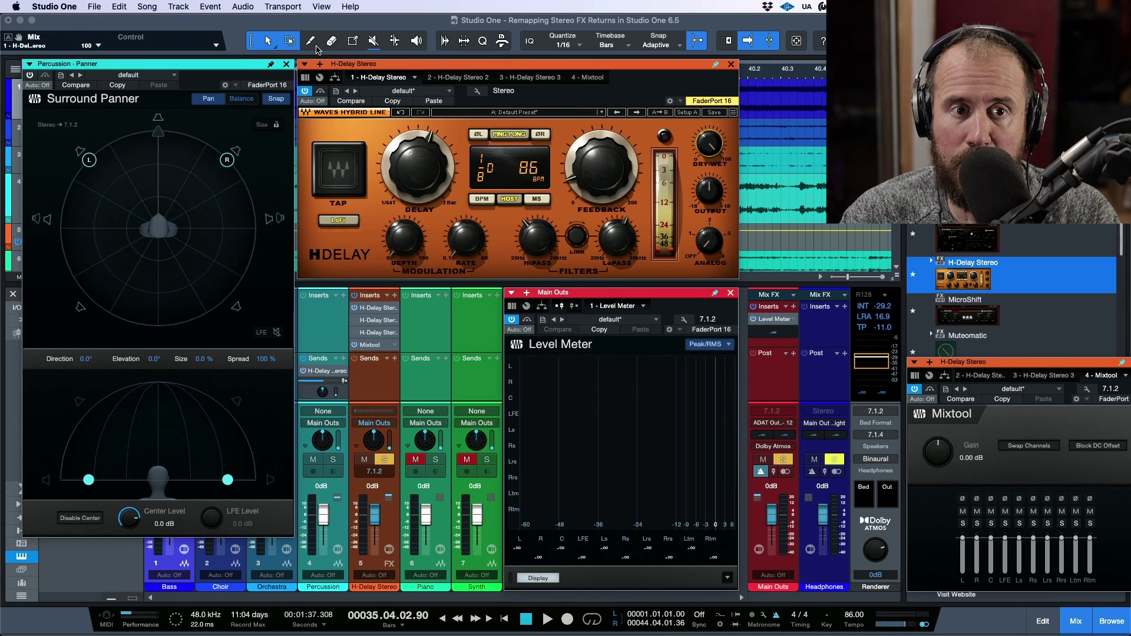
left_click(286, 65)
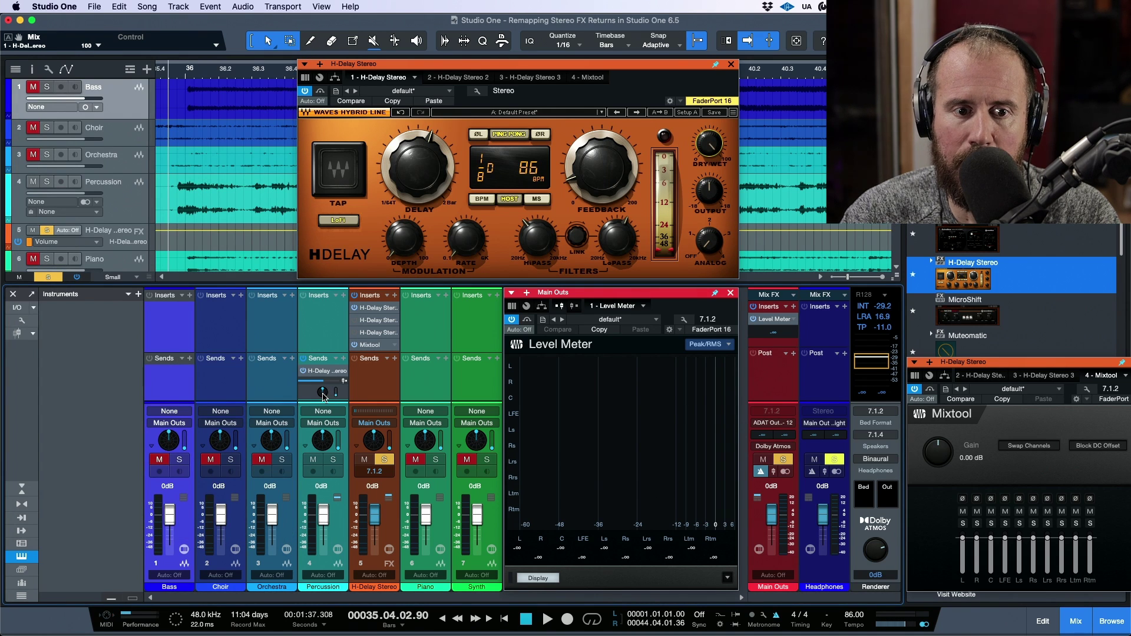
double_click(323, 392)
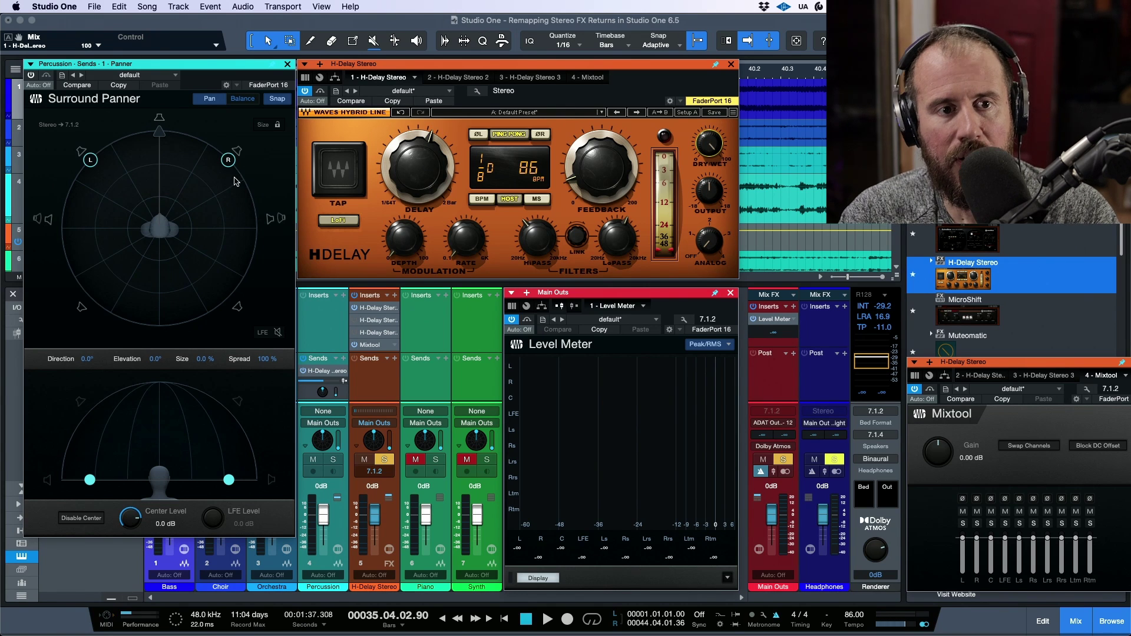
- Set the Percussion send panner's Spread to 189% and play the track to check the Level Meter
left_click(228, 161)
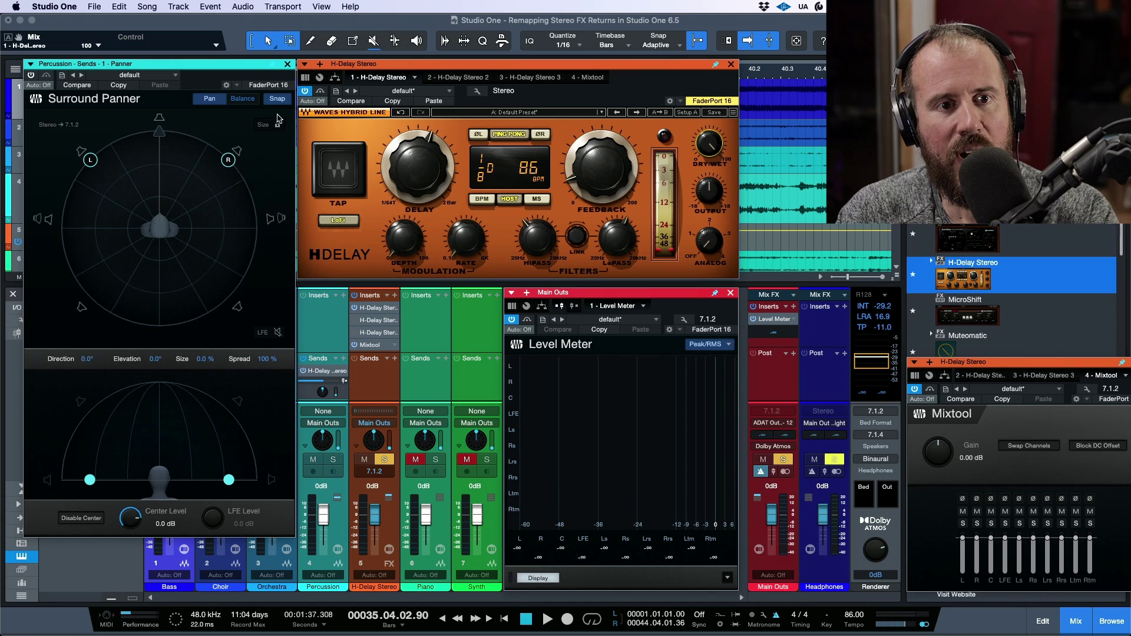
left_click_drag(229, 160, 263, 220)
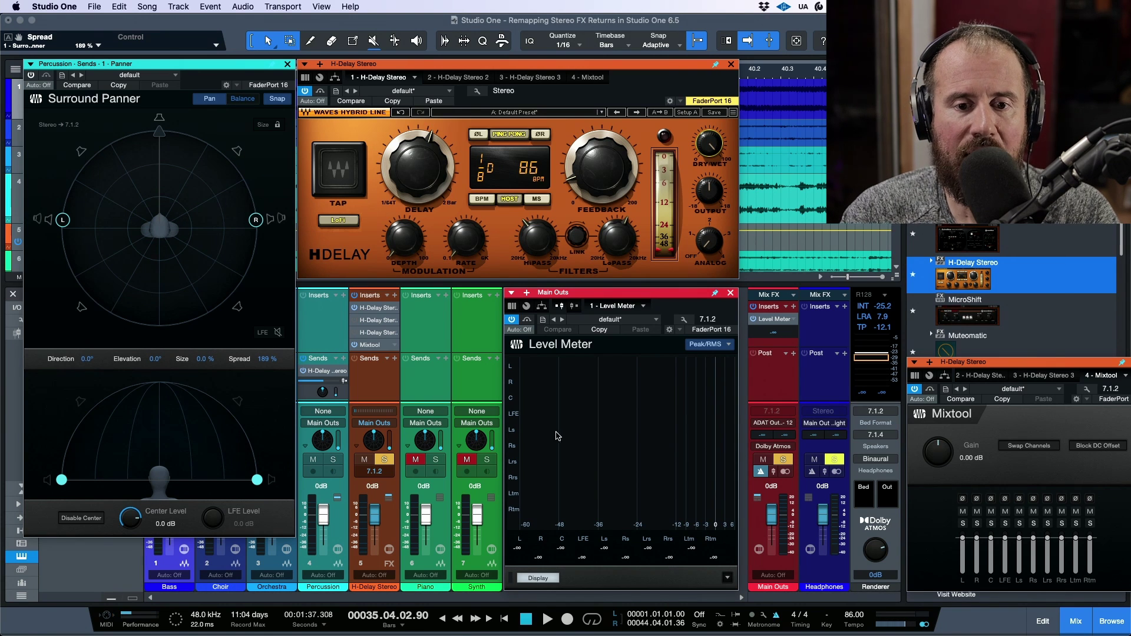
key("space")
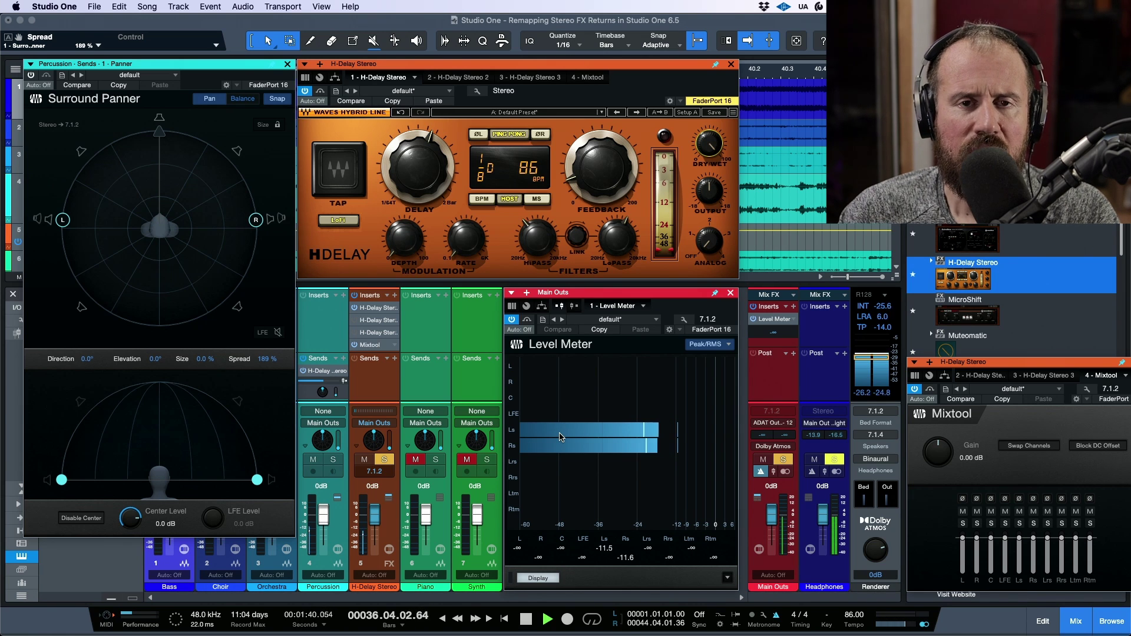
key("space")
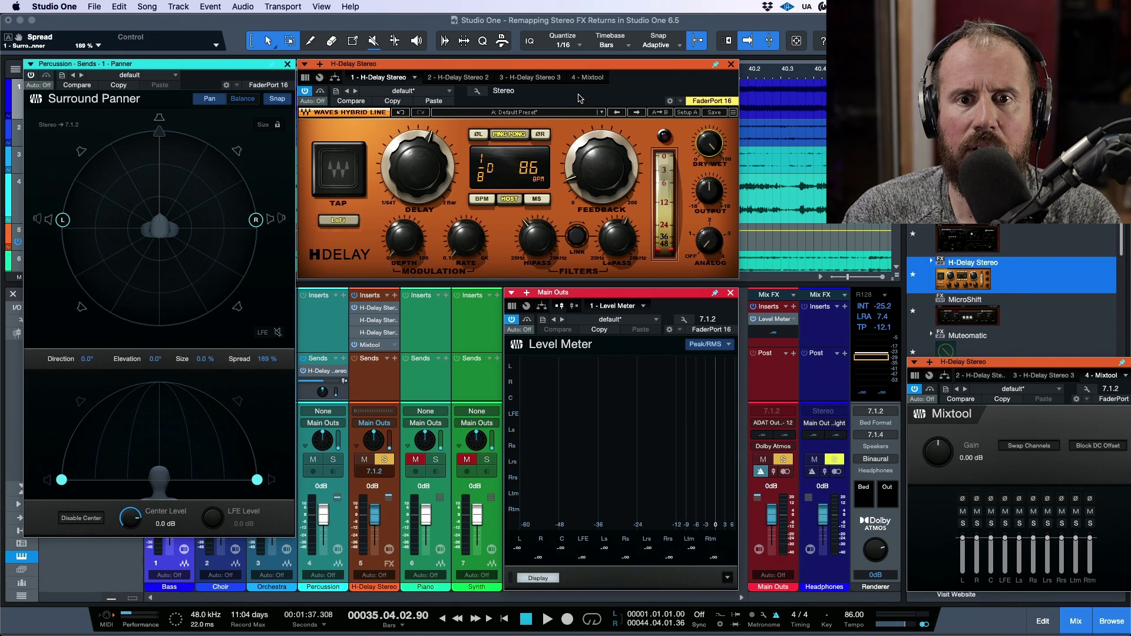
- Remap the first H-Delay's Left and Right channels to Left Surround and Right Surround during playback
key("space")
left_click(477, 91)
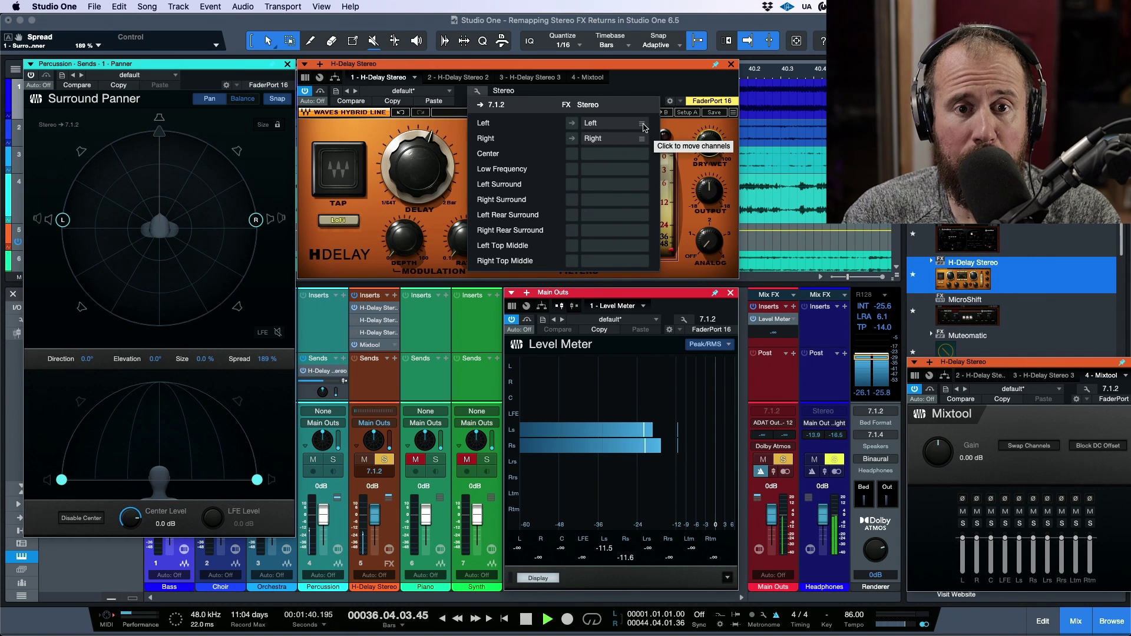
left_click_drag(642, 123, 641, 192)
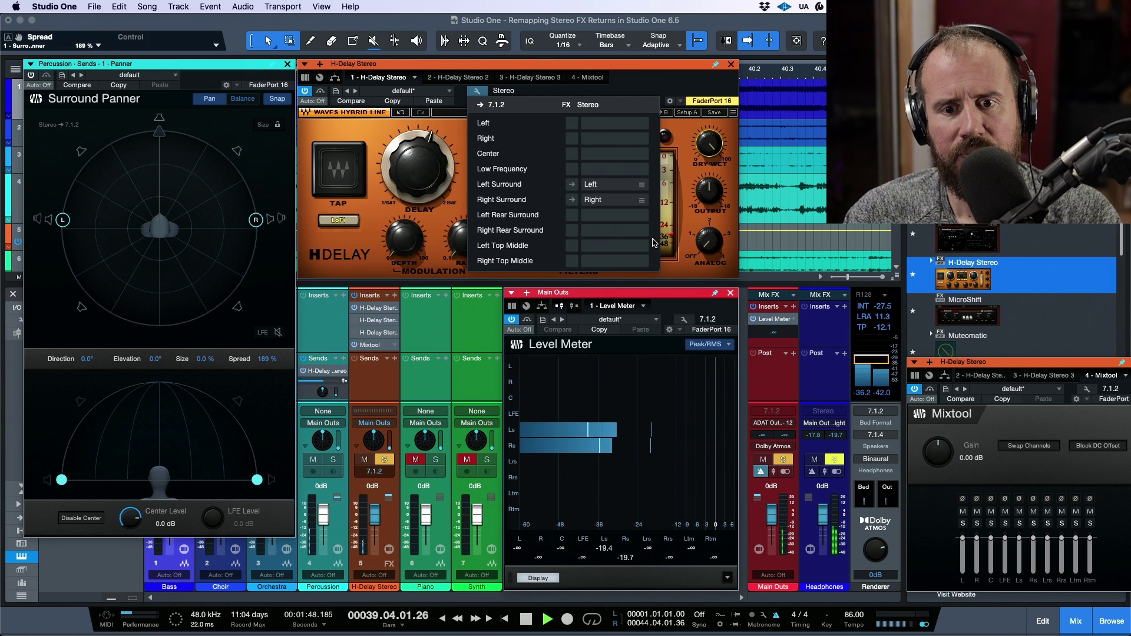
key("space")
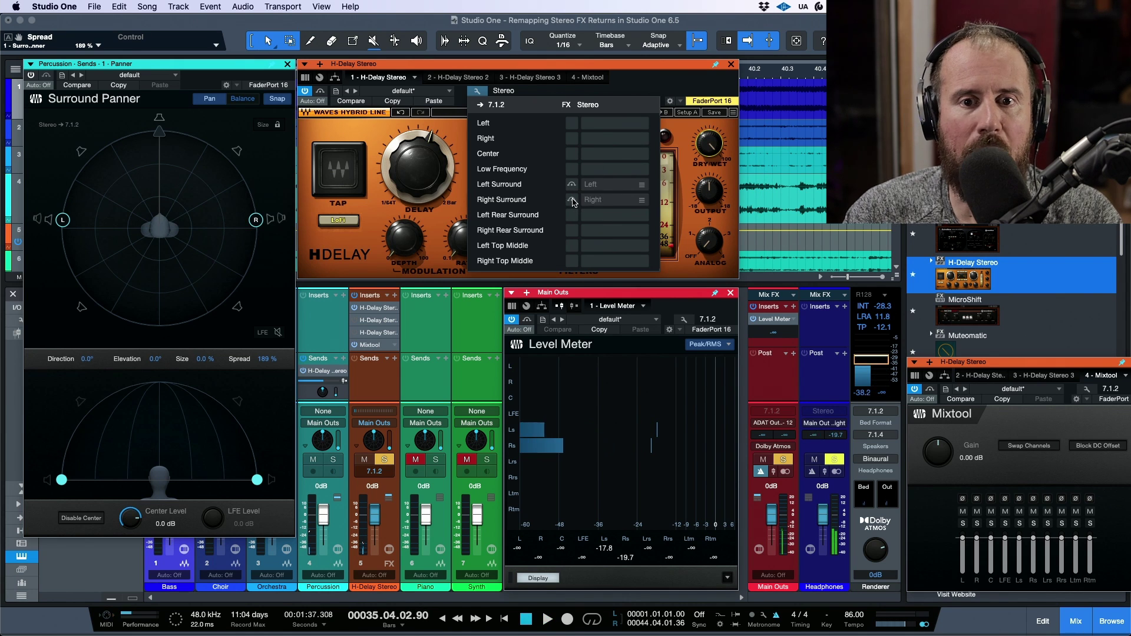
- Compare playback with the first H-Delay's Left Surround and Right Surround channels bypassed and with them active again
key("space")
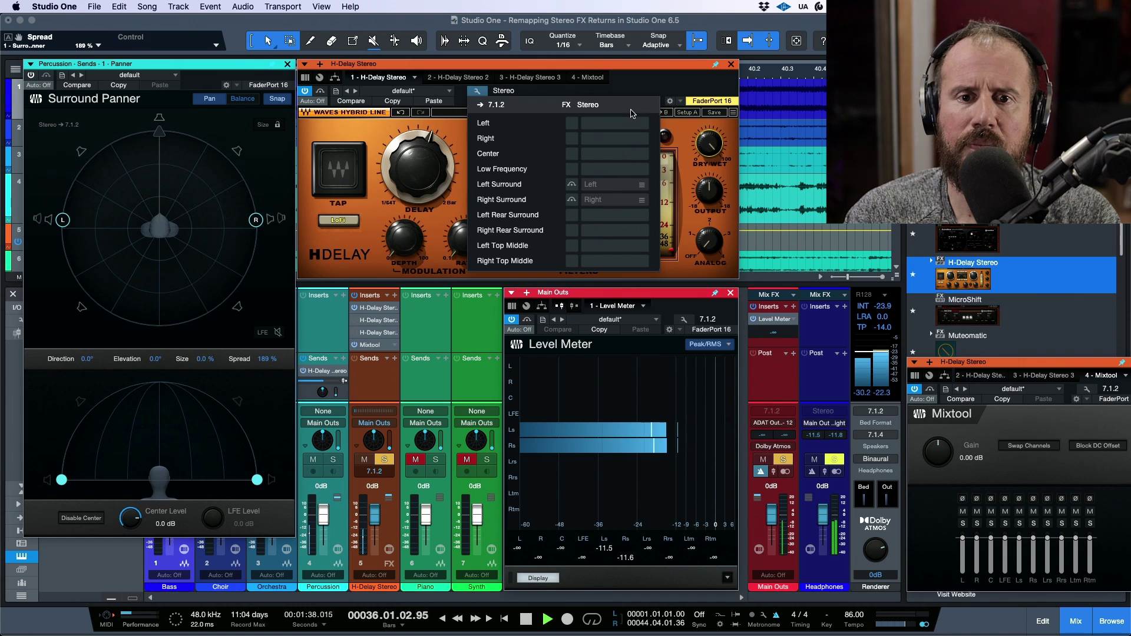
left_click(573, 200)
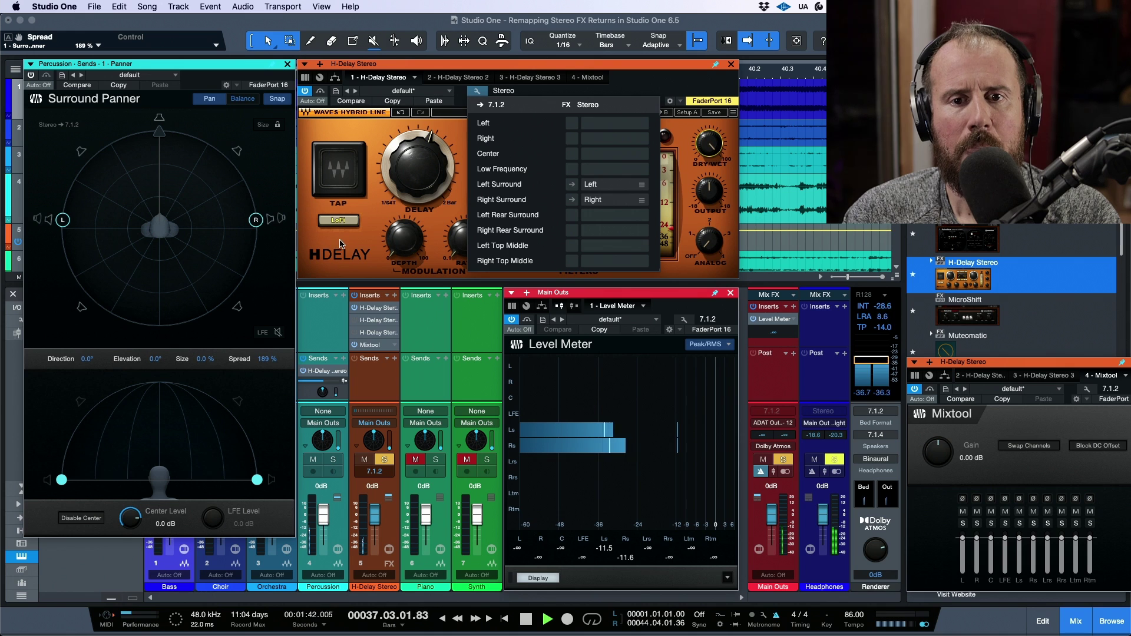
key("space")
key("space")
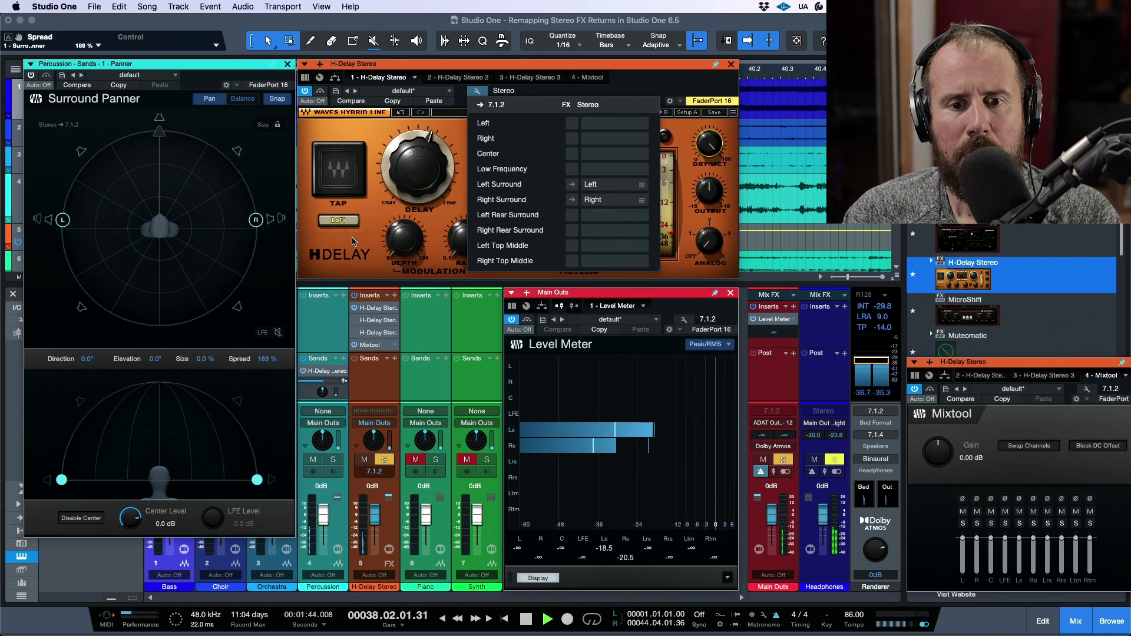
key("space")
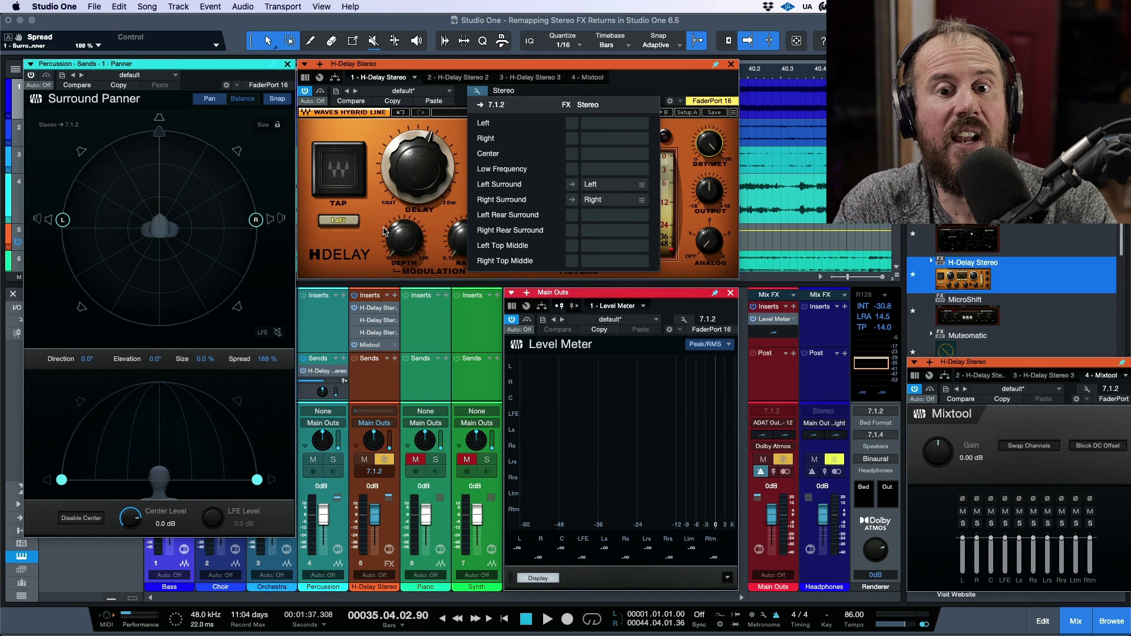
left_click(629, 83)
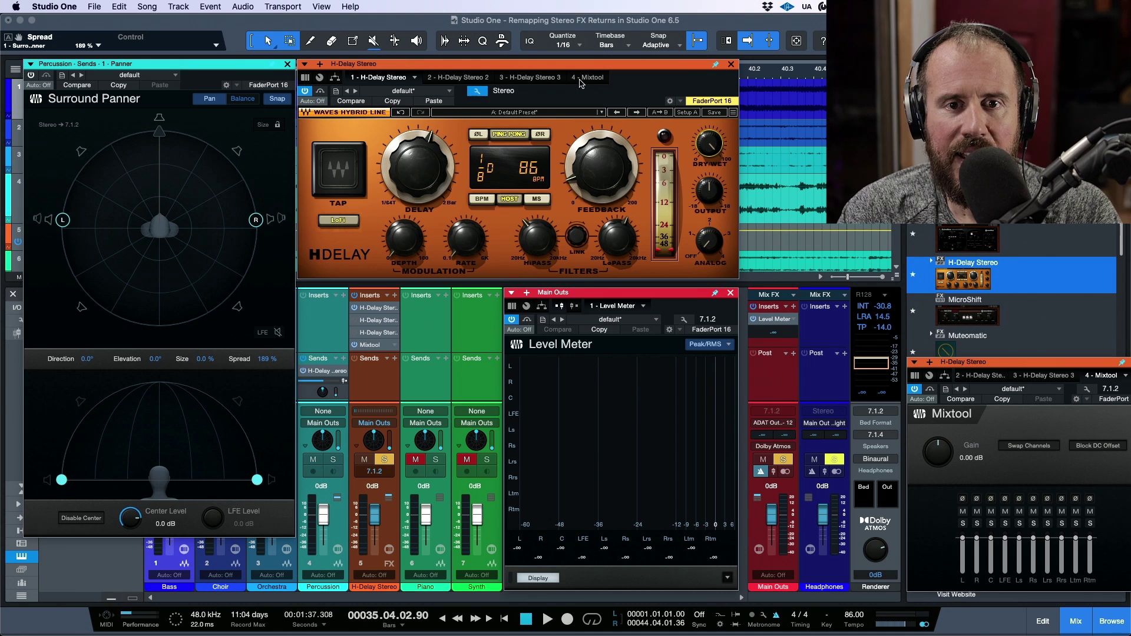
left_click(477, 91)
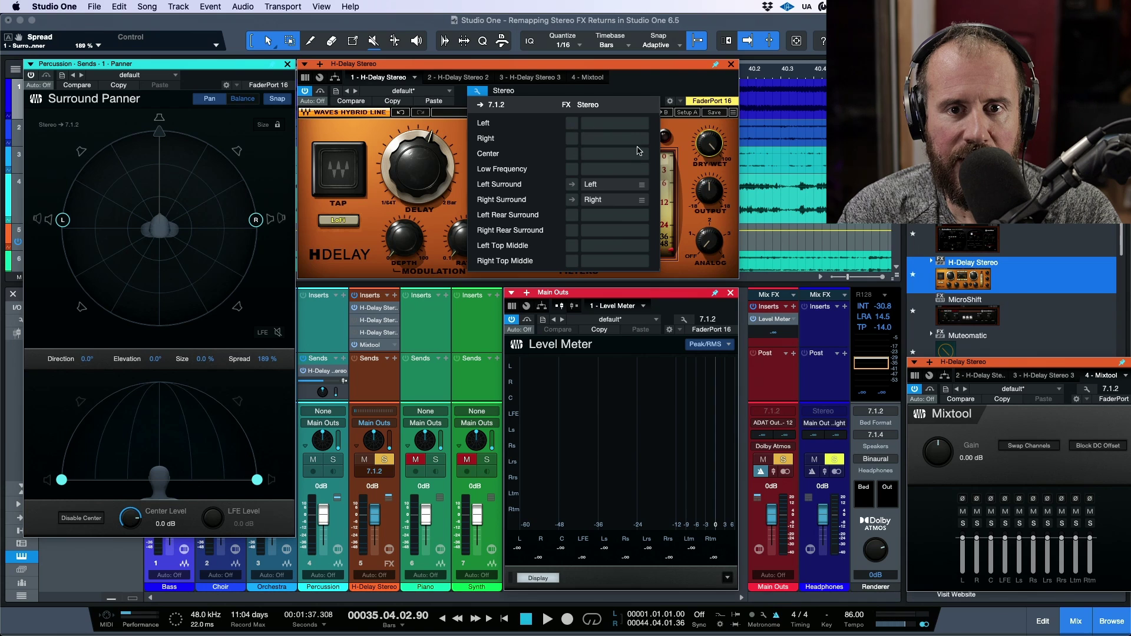
left_click_drag(642, 184, 642, 130)
left_click(654, 94)
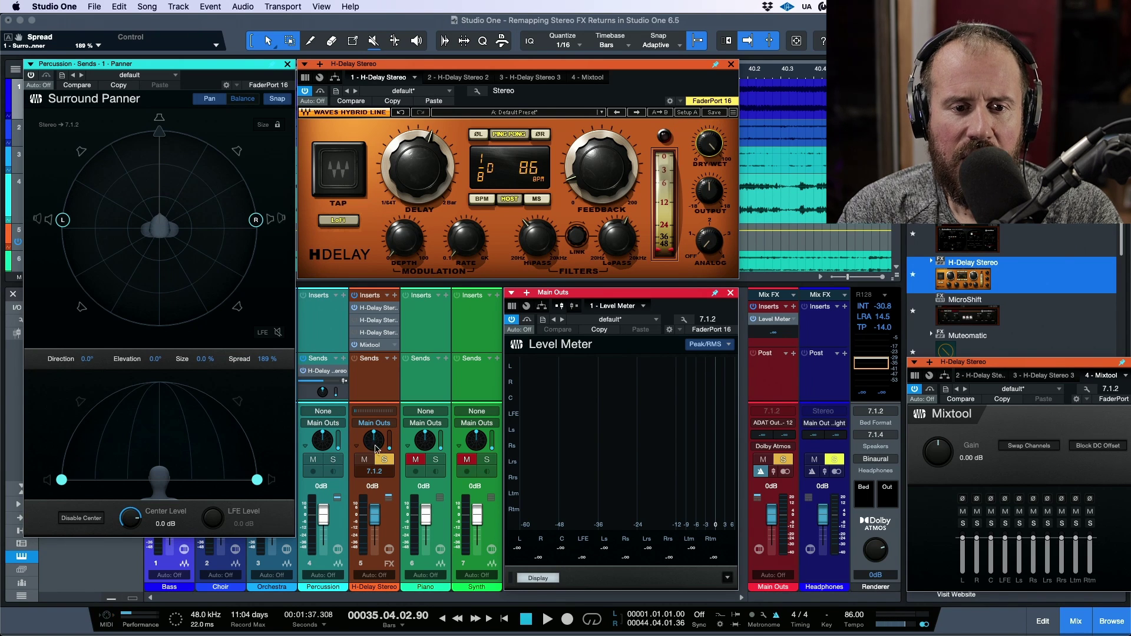
- Set the Percussion send panner's Spread to 144% during playback with the first H-Delay temporarily deactivated
left_click(304, 91)
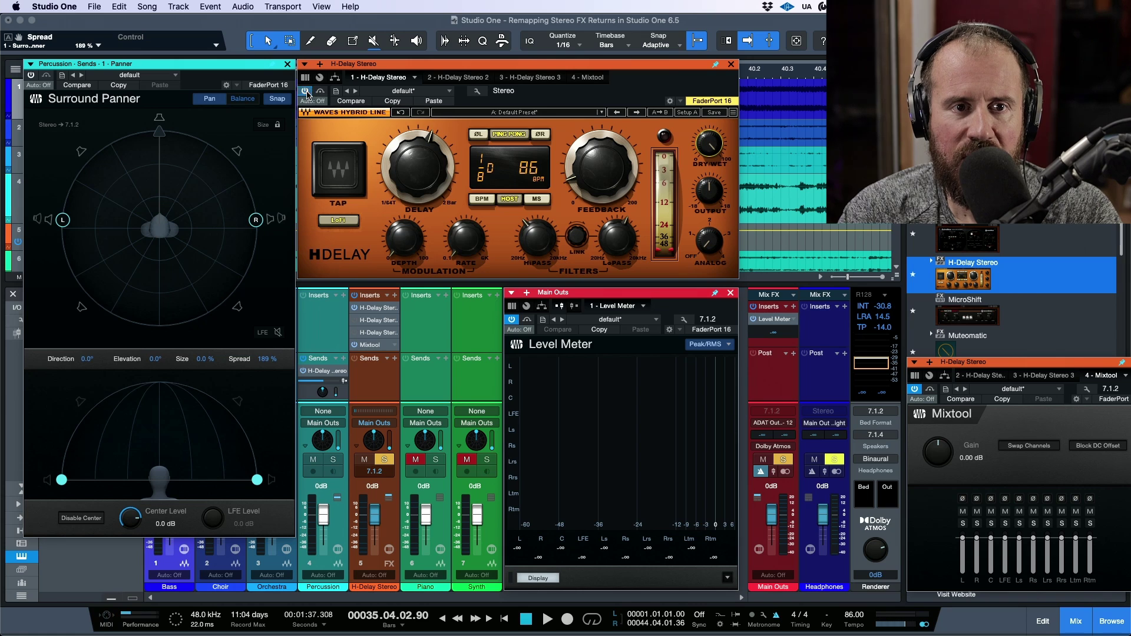
left_click(600, 302)
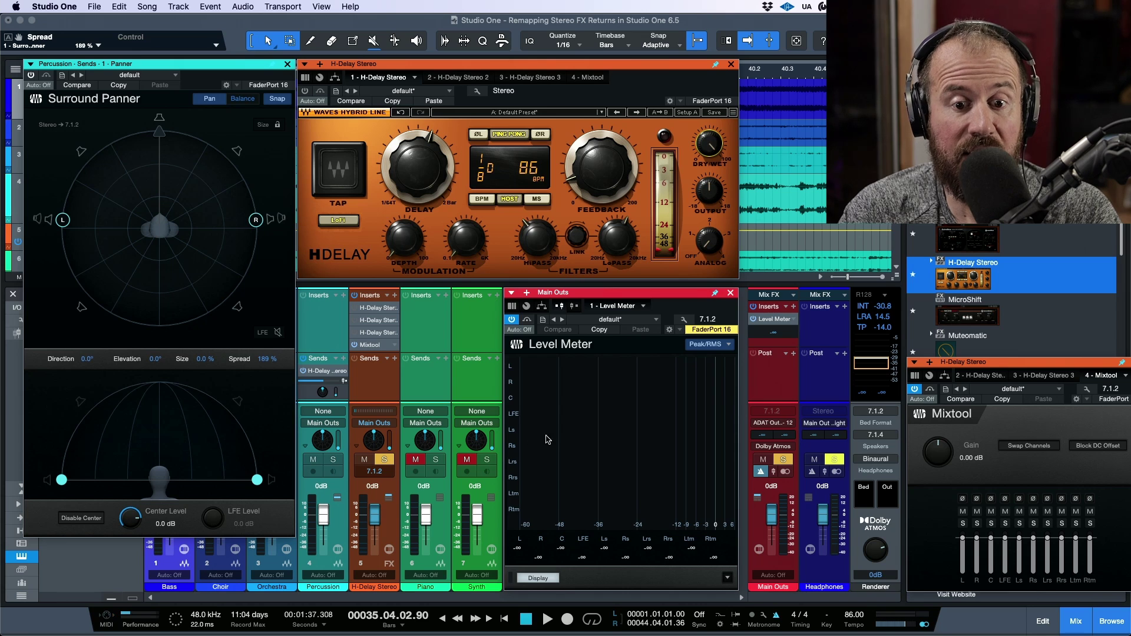
key("space")
scroll(268, 183, "down", 4)
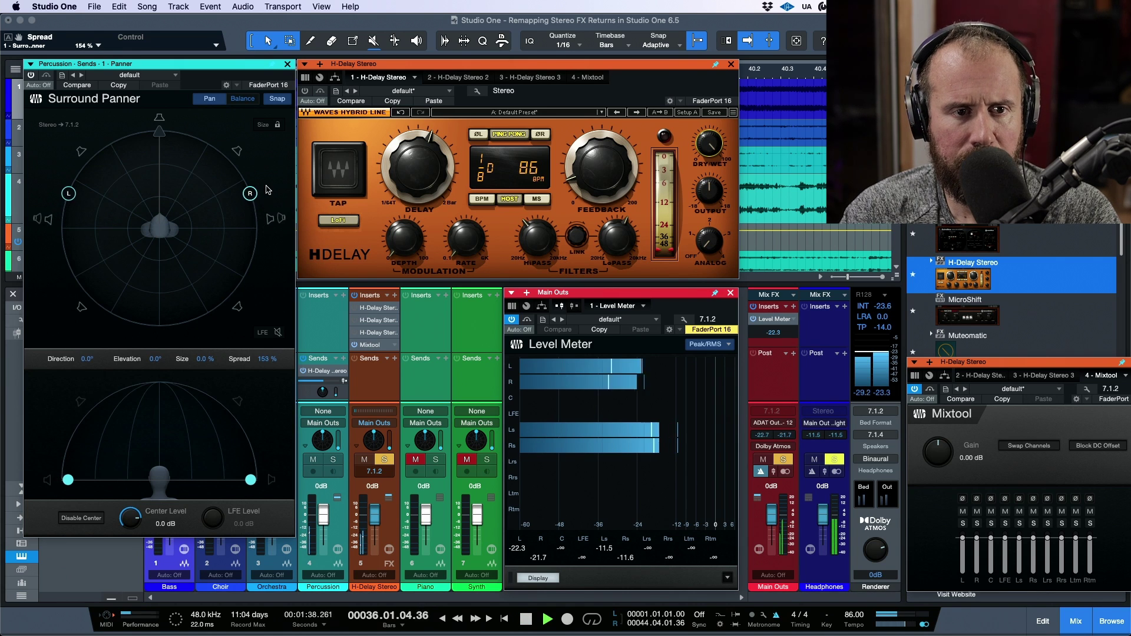
scroll(268, 184, "down", 1)
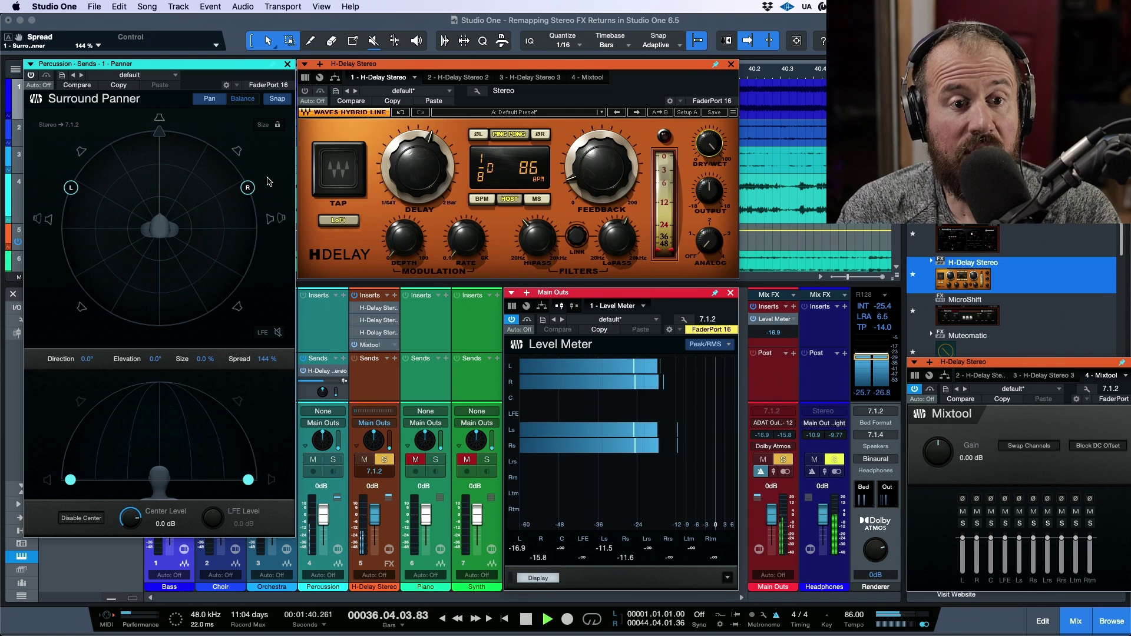
key("space")
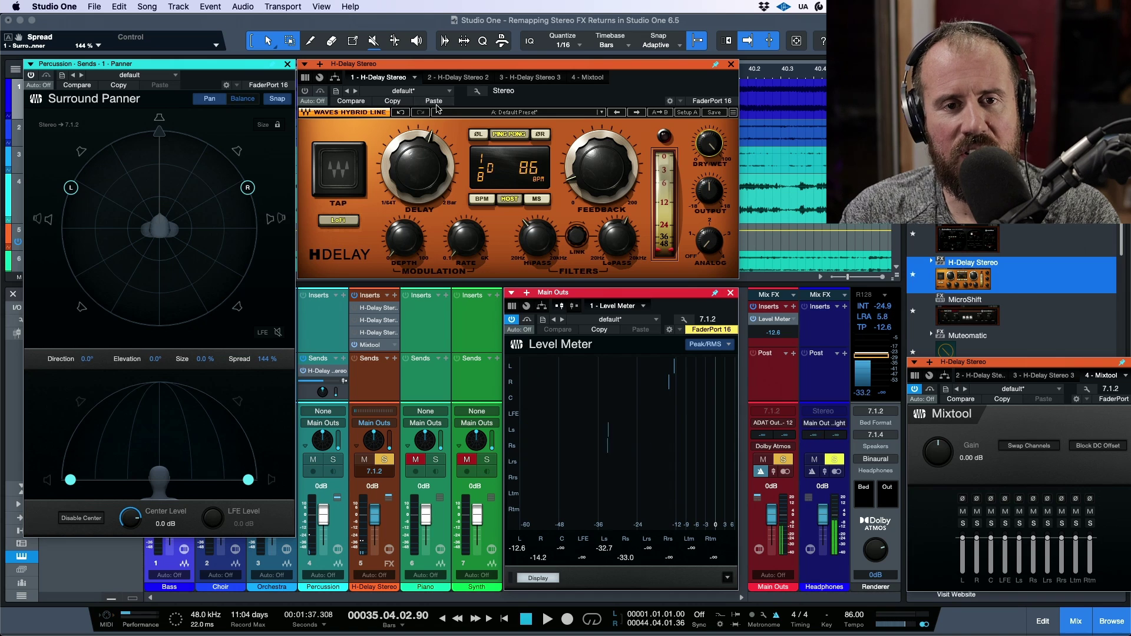
left_click(305, 91)
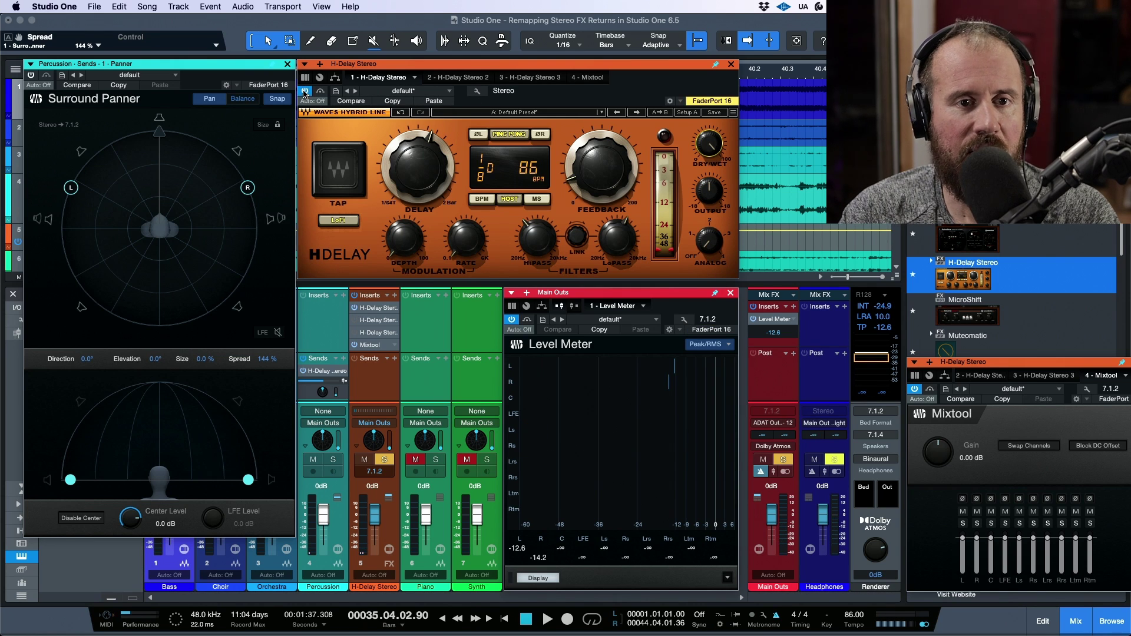
left_click(479, 92)
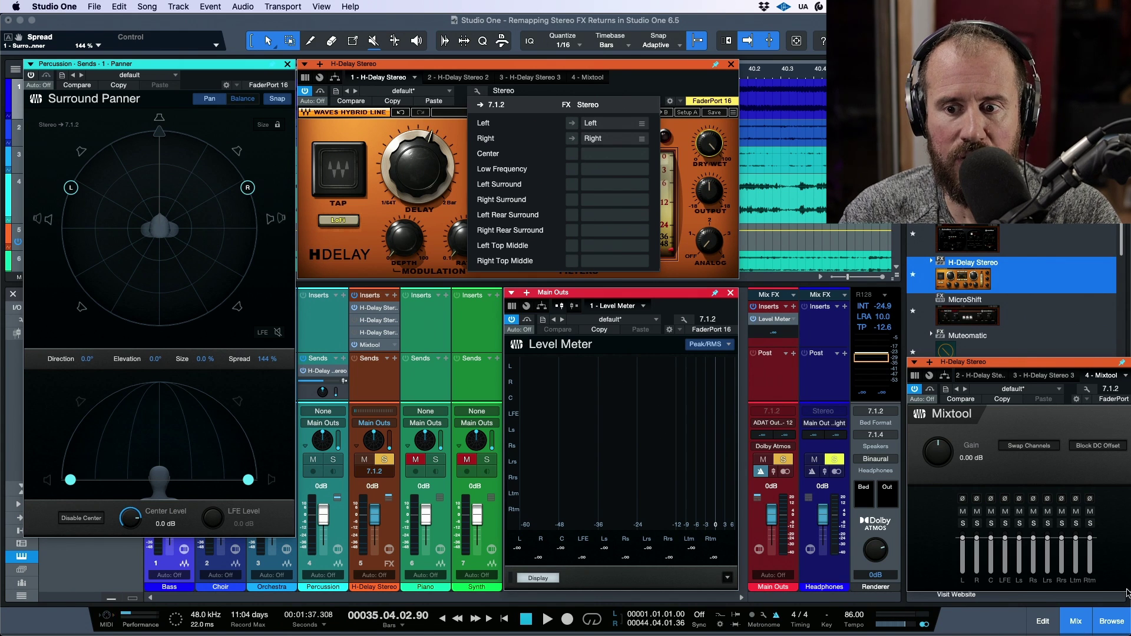
left_click(963, 526)
left_click(964, 526)
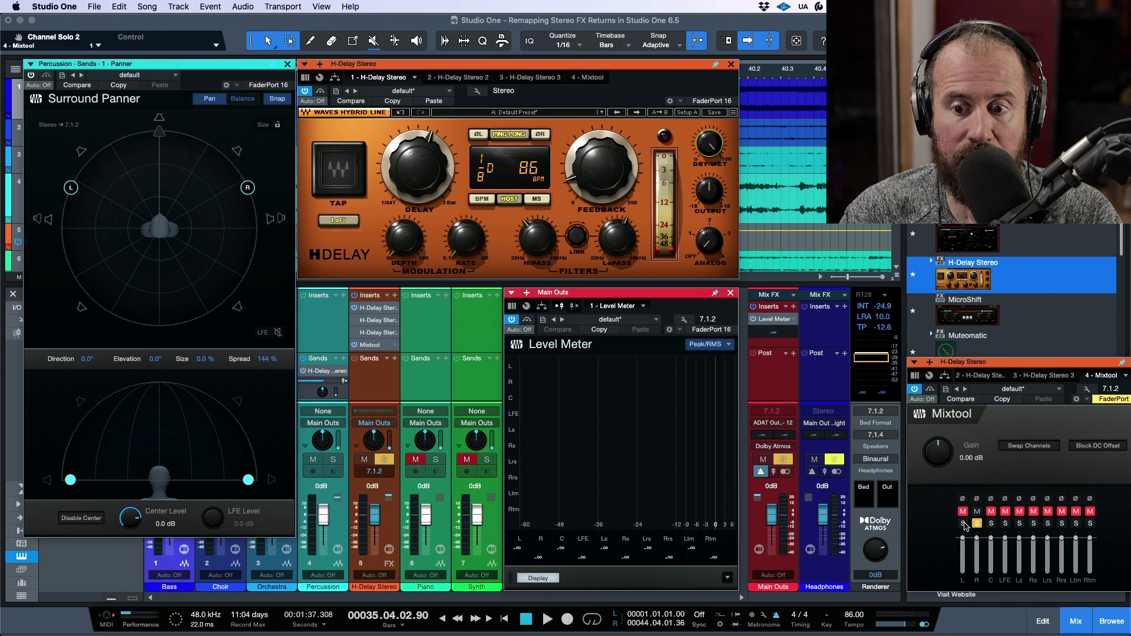
key("space")
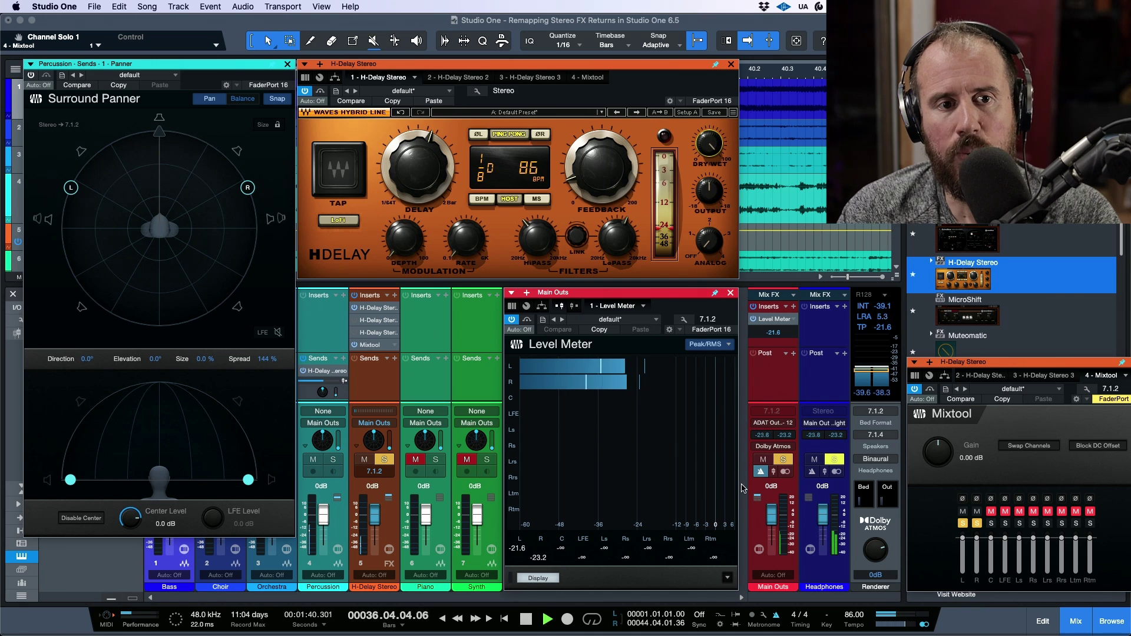
key("space")
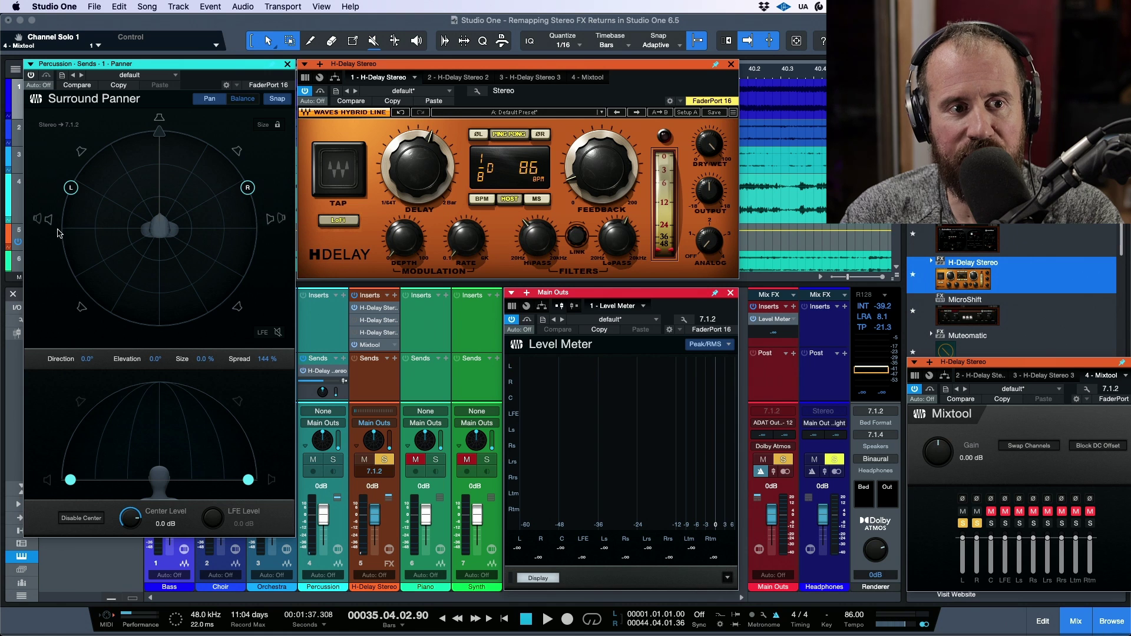
- Activate the second H-Delay and solo only the Ls and Rs channels in the Mixtool for playback
left_click(463, 78)
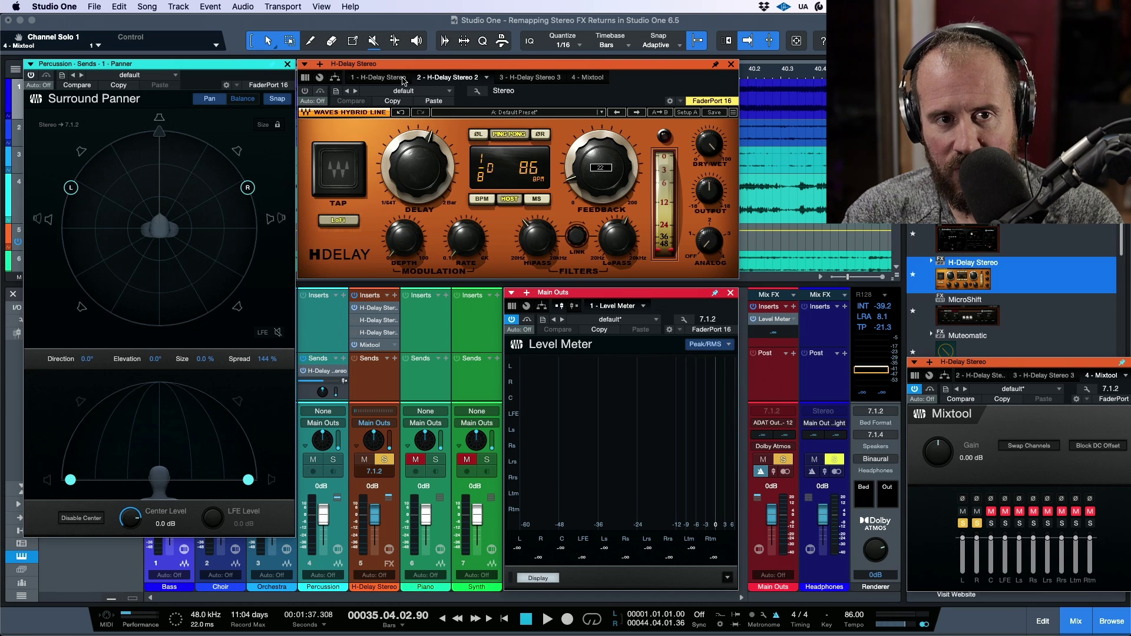
left_click(305, 91)
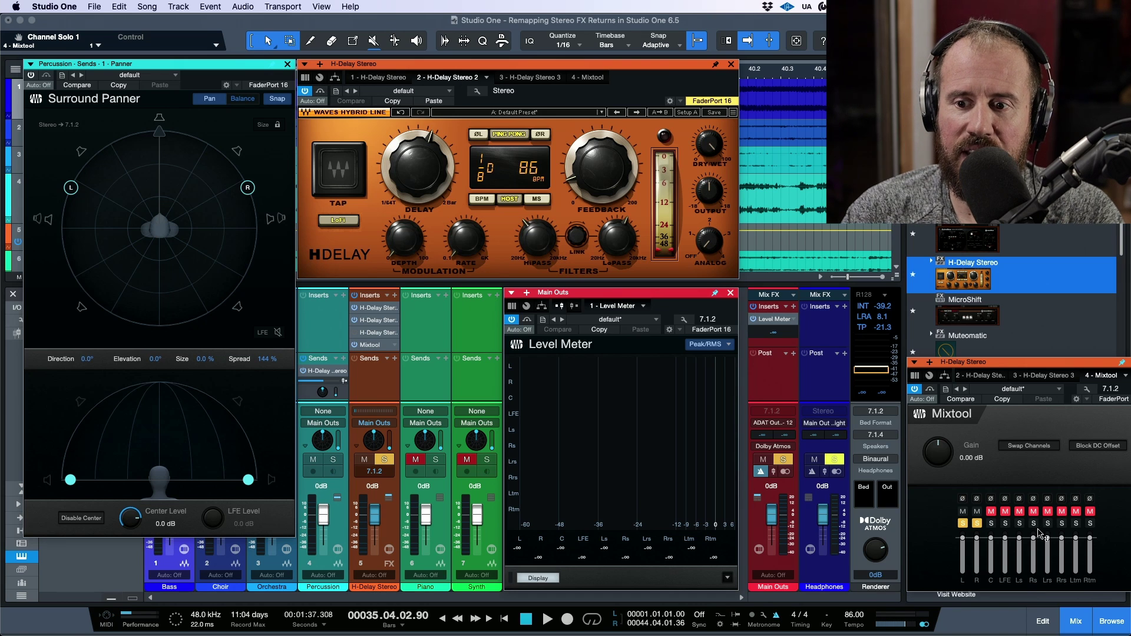
left_click(1020, 523)
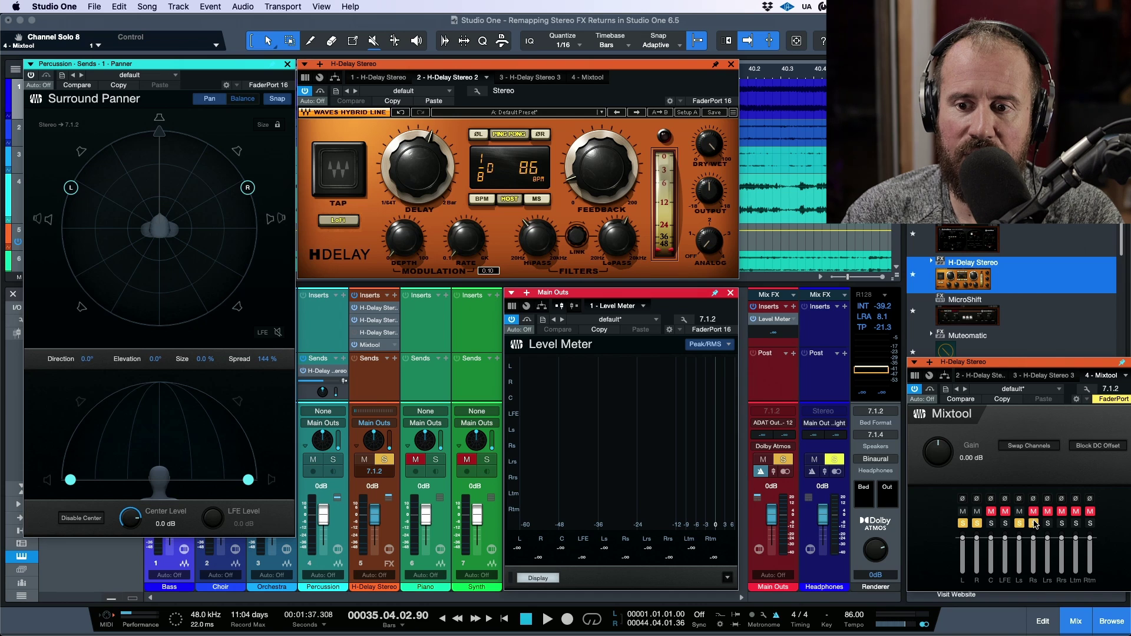
left_click(977, 523)
left_click(963, 524)
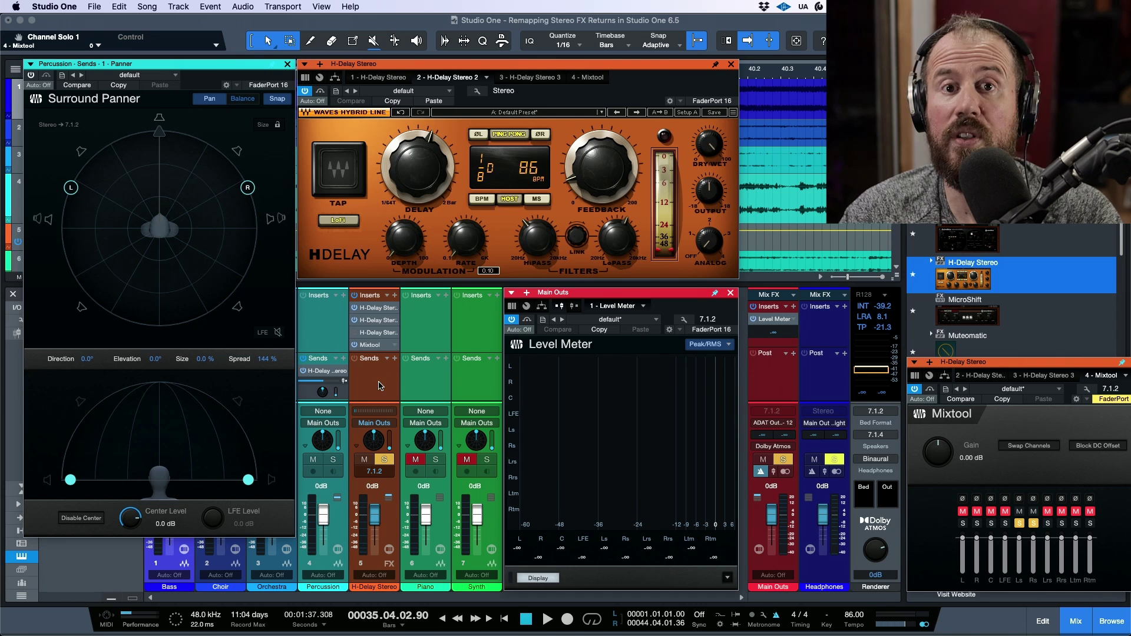
key("space")
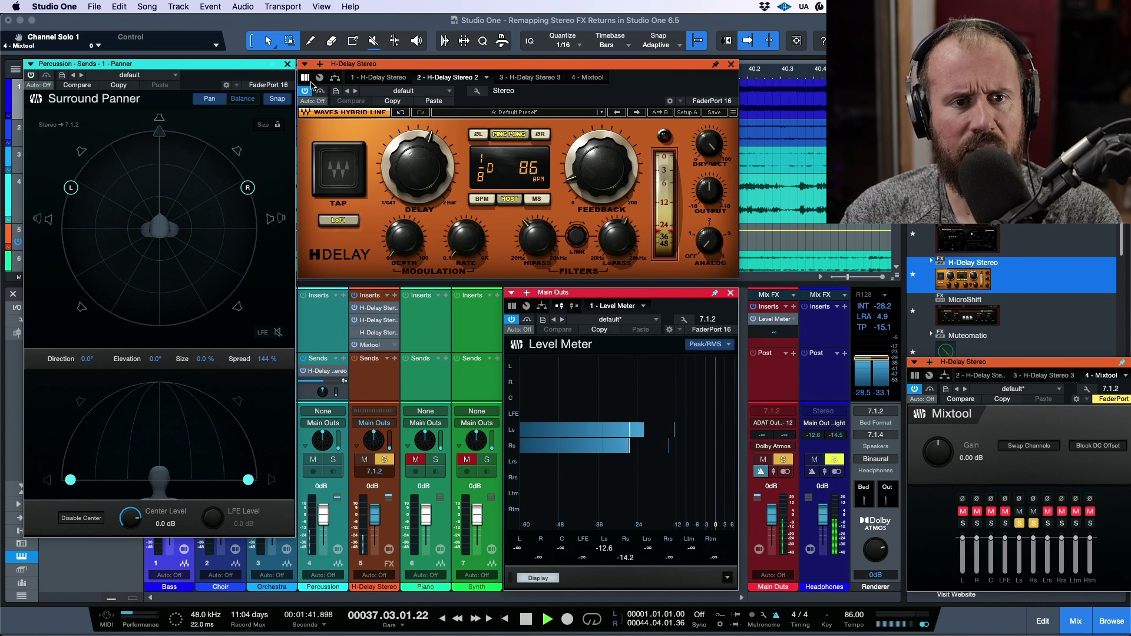
left_click(477, 91)
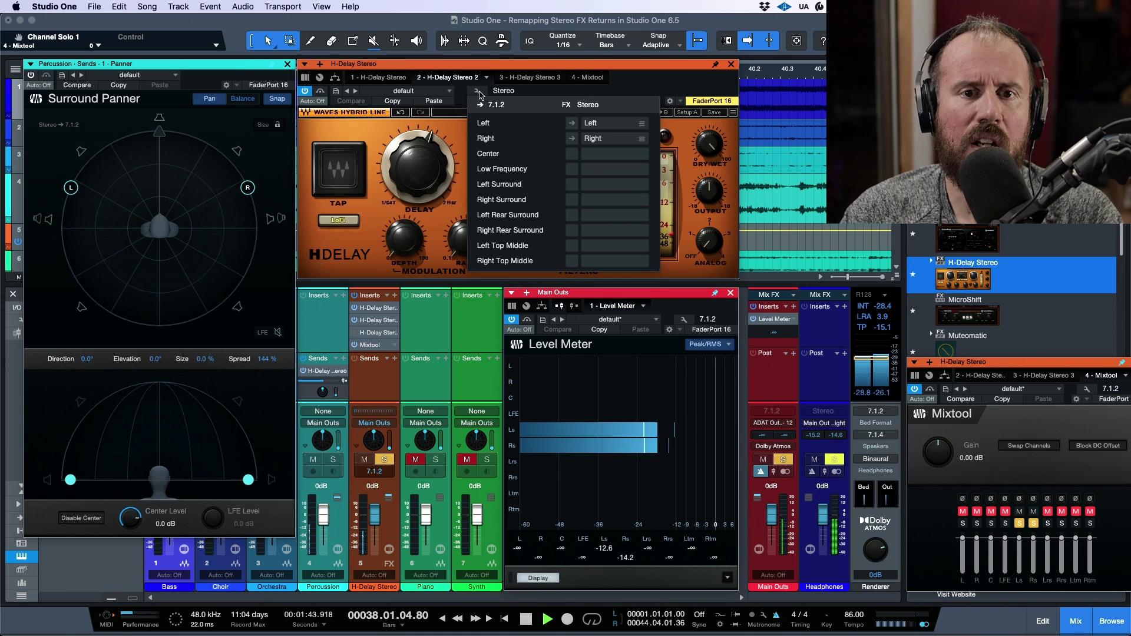
left_click_drag(641, 123, 641, 191)
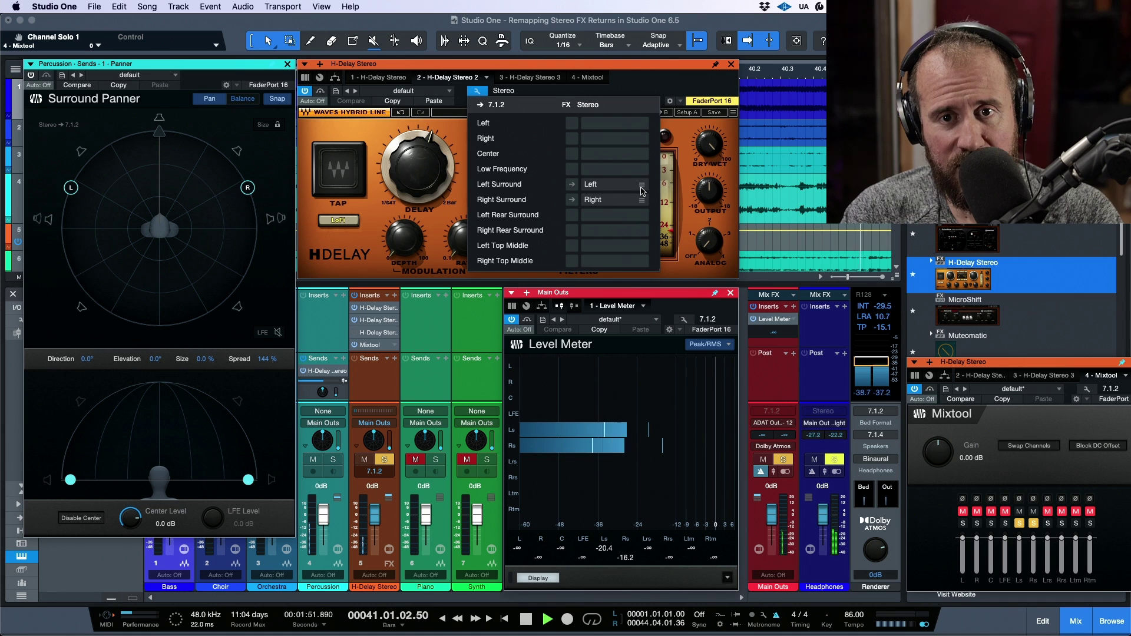
key("space")
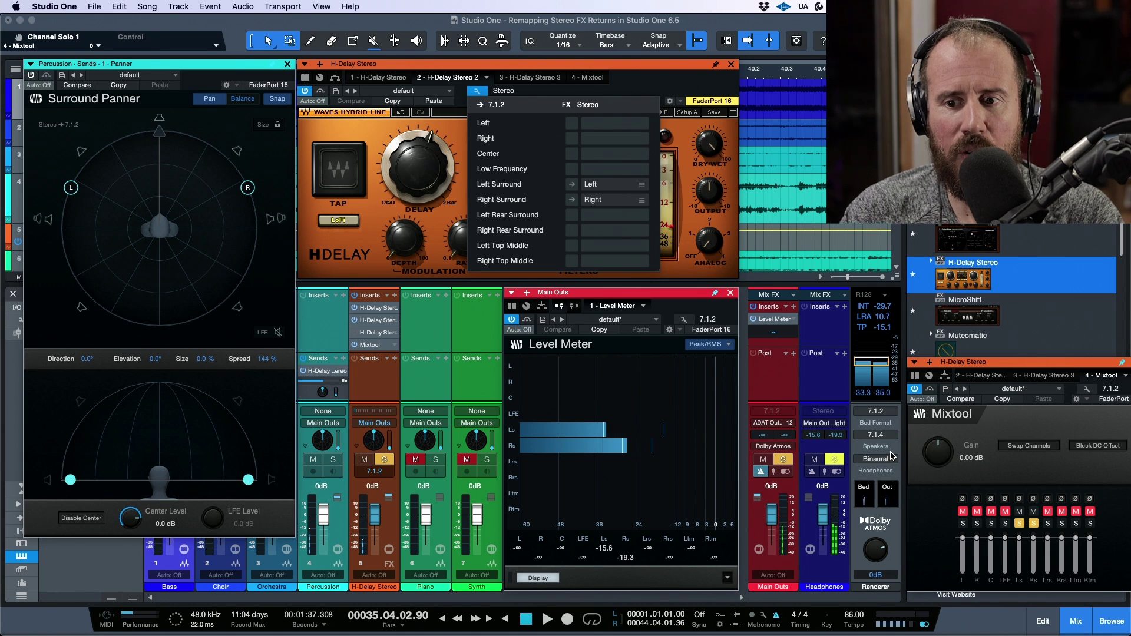
- Solo the L and R channels in the Mixtool in addition to Ls and Rs
left_click(963, 523)
left_click(963, 523)
left_click(977, 523)
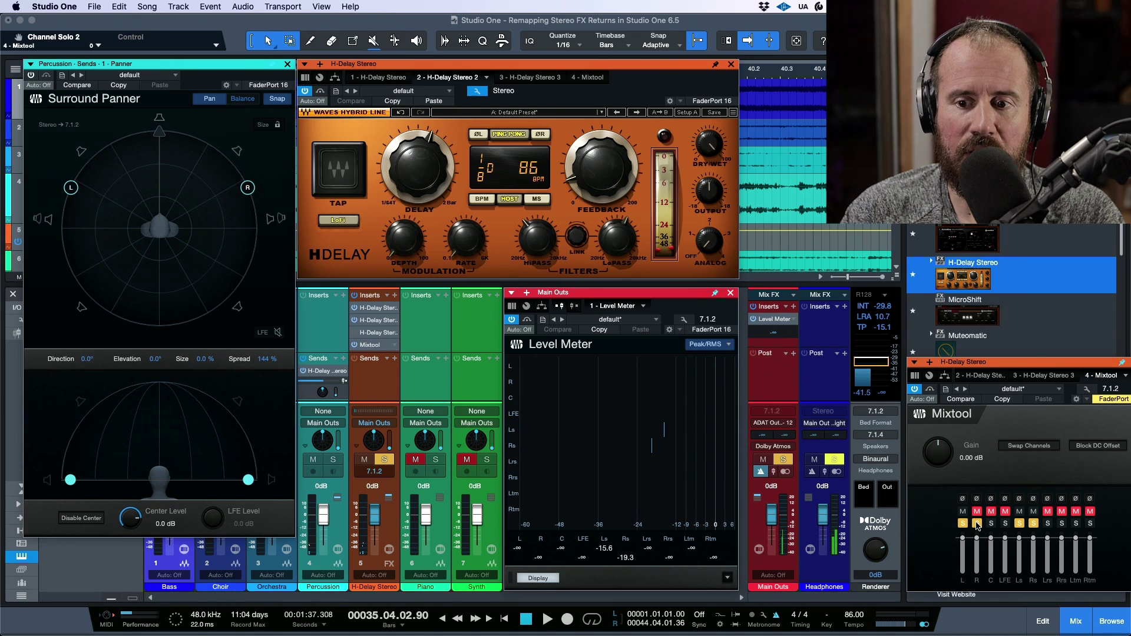
- Check the channel mappings of the first and second H-Delay, and play the track through both
left_click(395, 80)
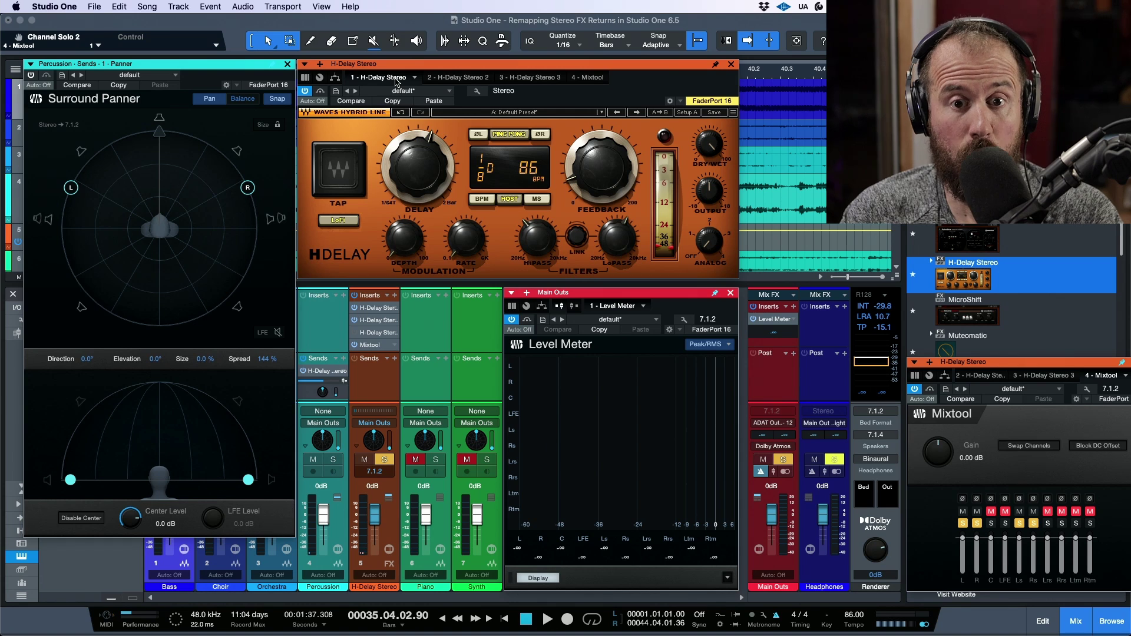
left_click(477, 91)
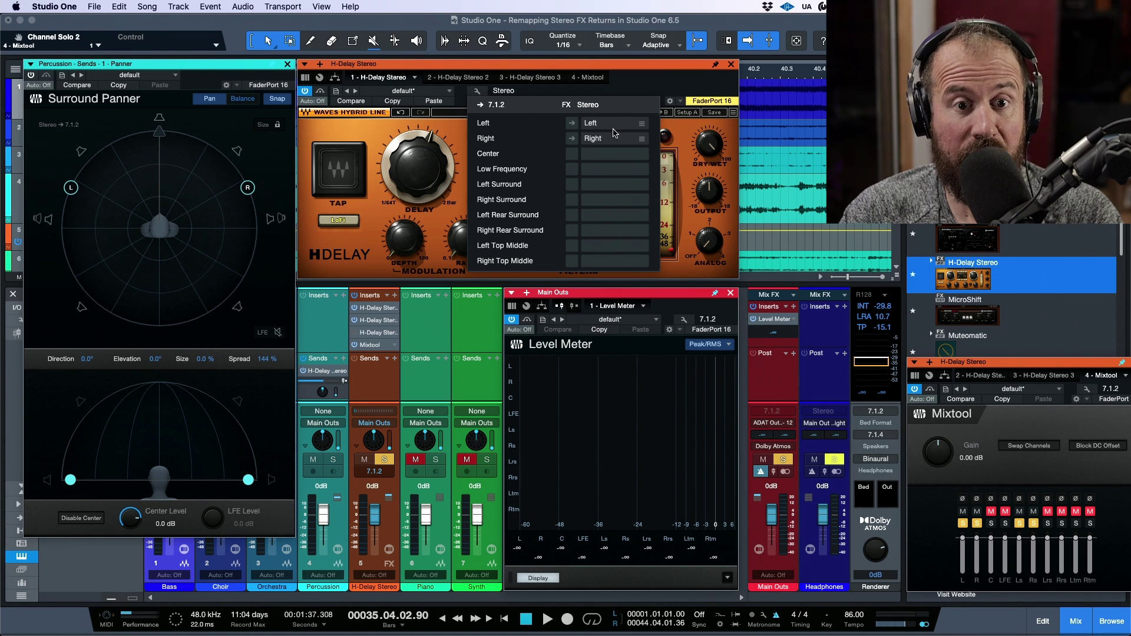
left_click(577, 90)
left_click(477, 80)
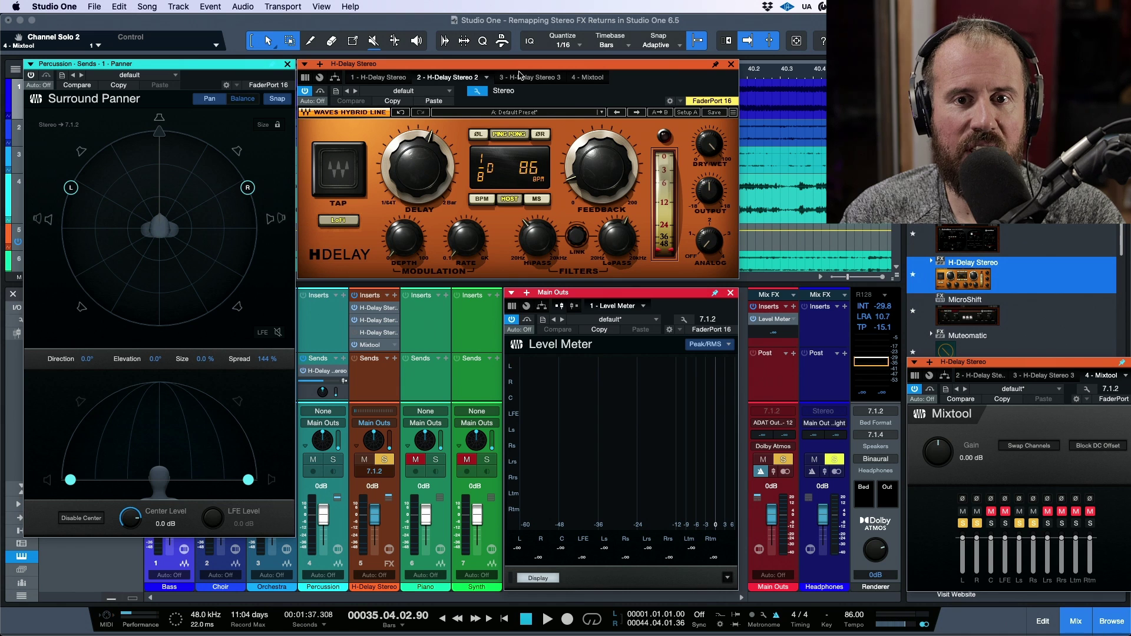
left_click(477, 91)
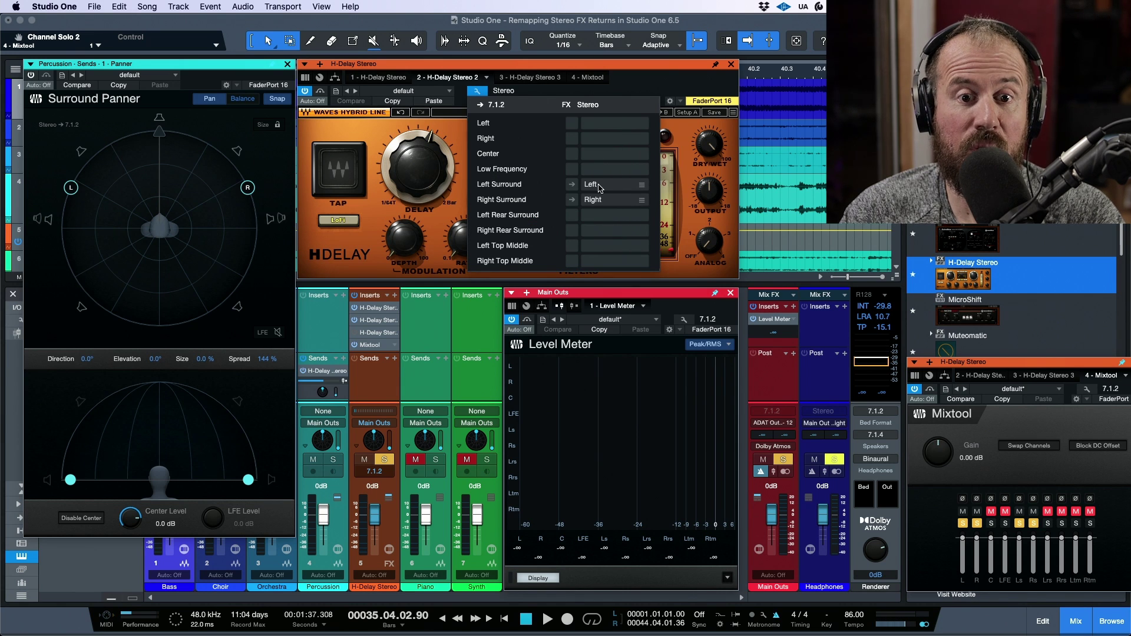
left_click(639, 93)
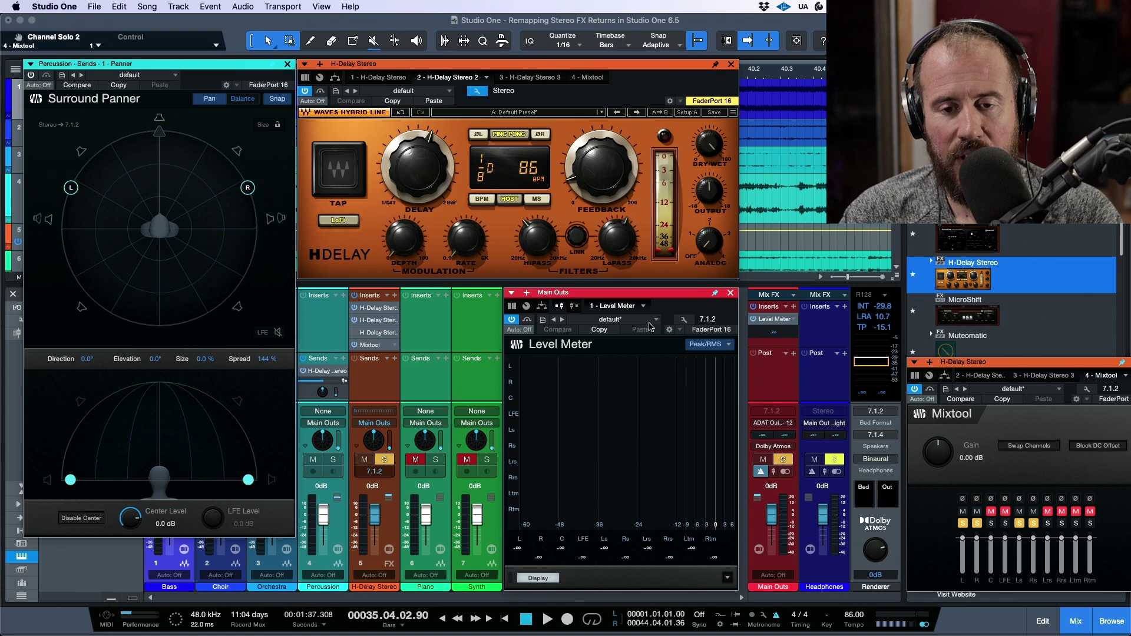
key("space")
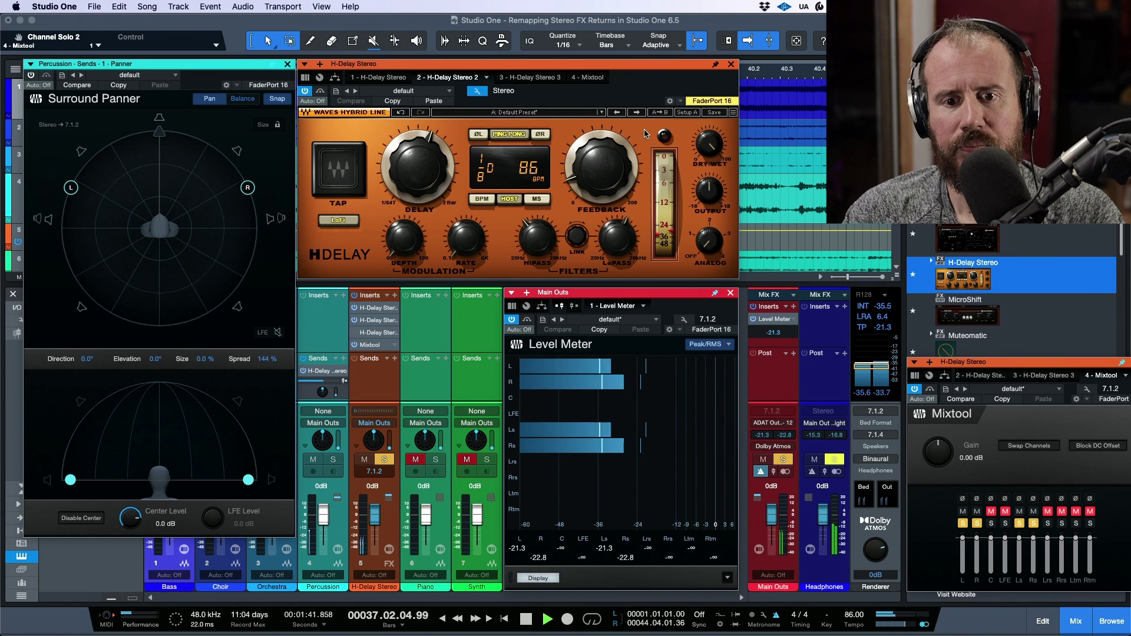
key("space")
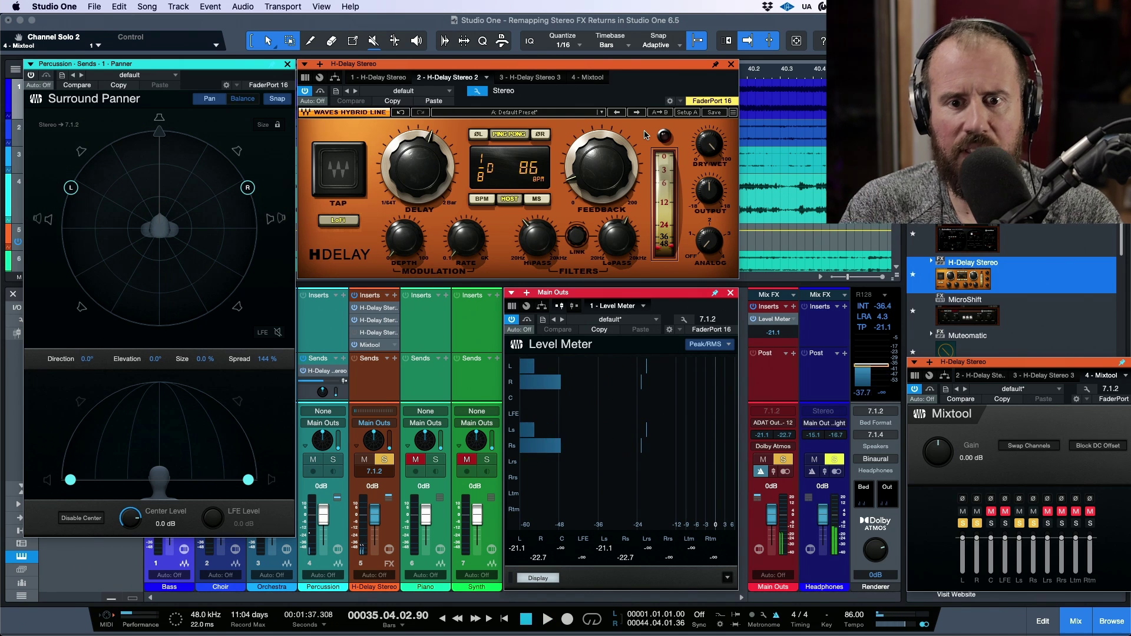
- Move the first H-Delay's Right output to the Right Surround channel, keeping its Left output on Left
left_click(390, 78)
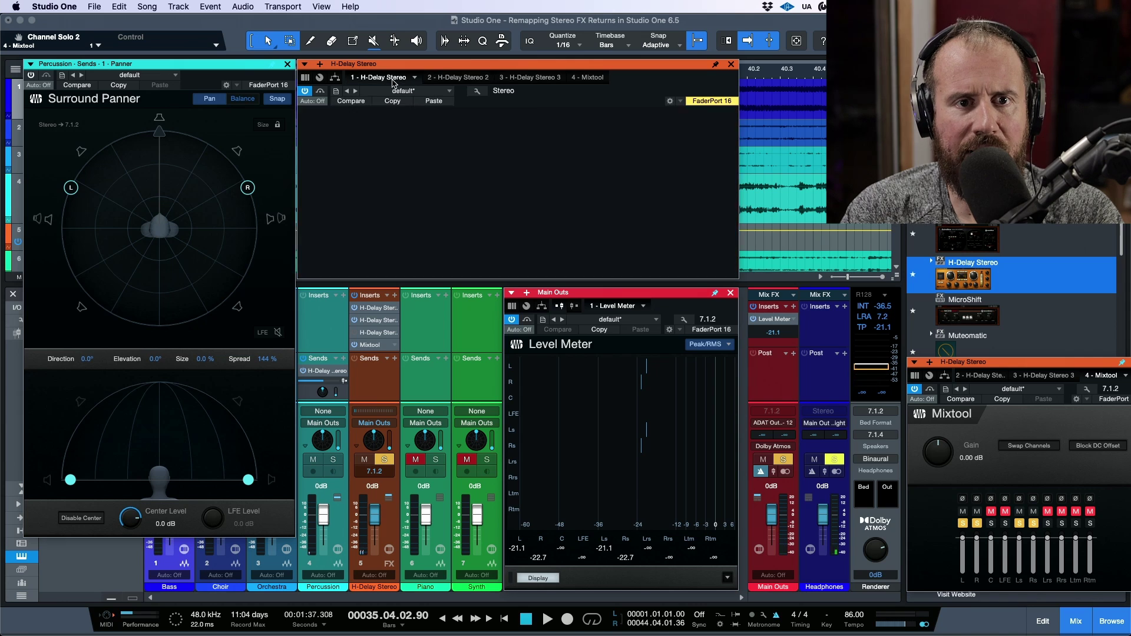
left_click(479, 92)
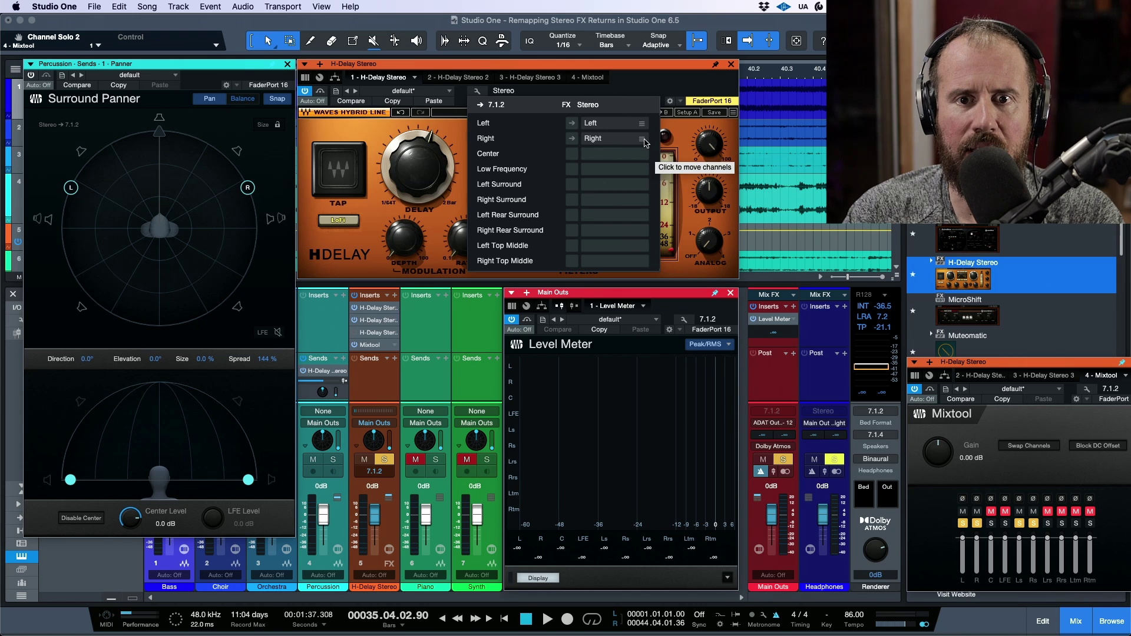
left_click_drag(642, 143, 642, 199)
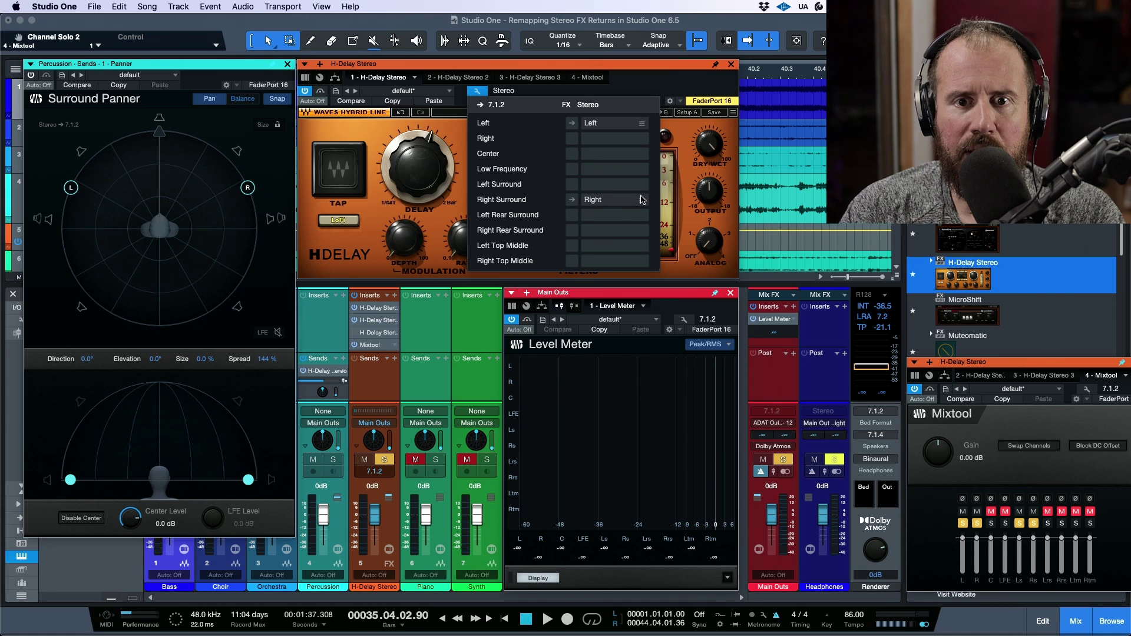
left_click(476, 78)
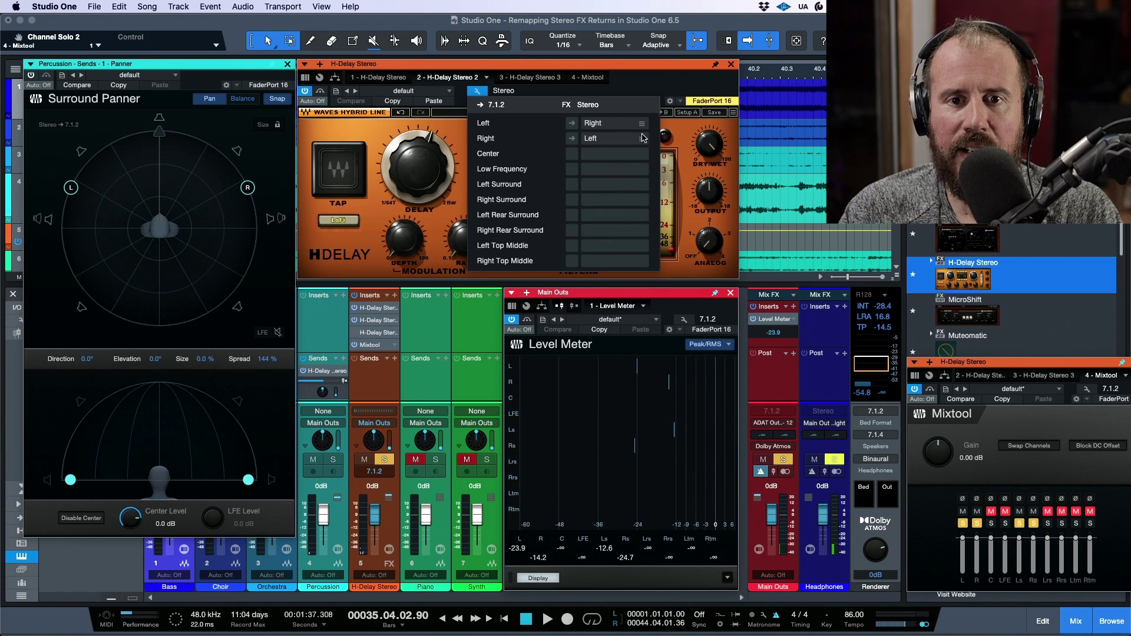
left_click_drag(642, 139, 643, 112)
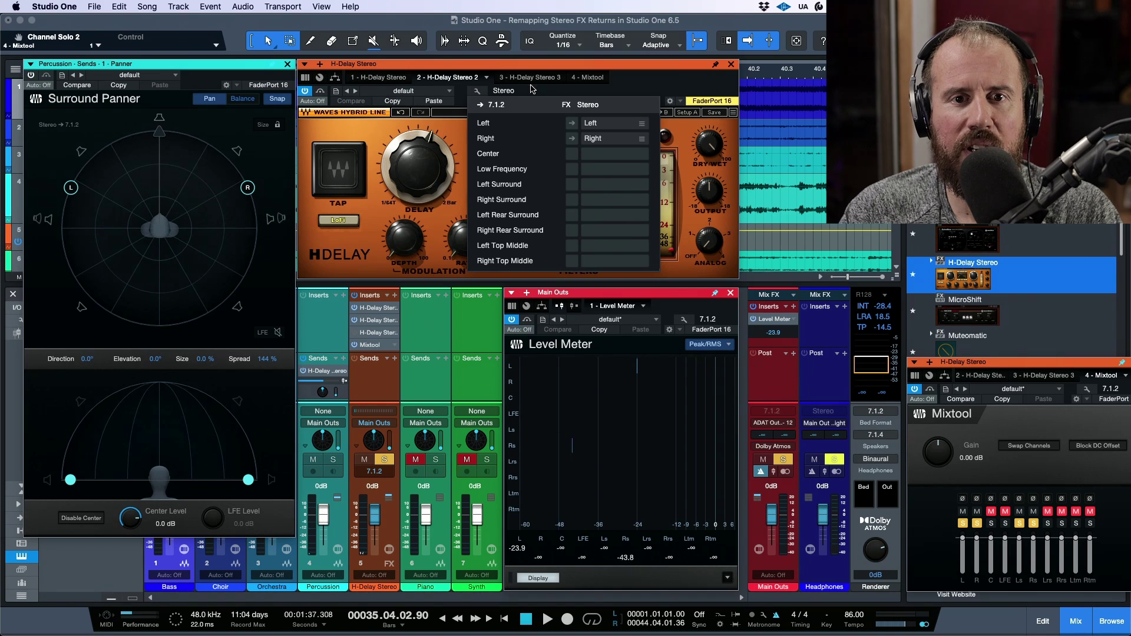
left_click(502, 77)
- Move the first H-Delay's Right output back to the Right channel and close the mapping
left_click(388, 79)
left_click(477, 90)
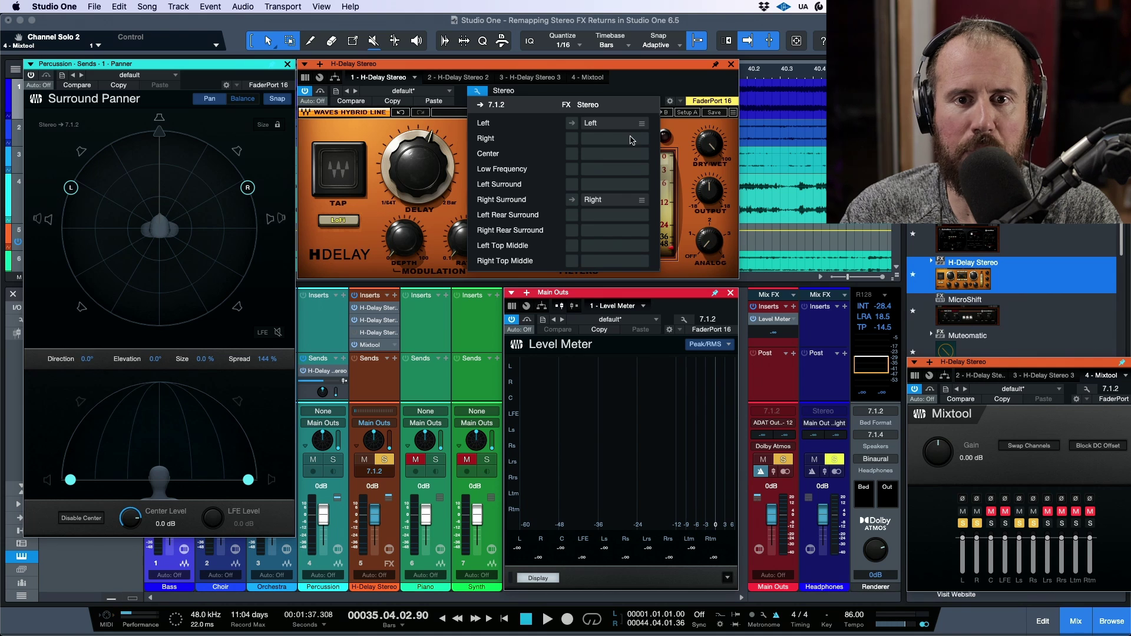
left_click_drag(644, 202, 644, 150)
left_click(652, 93)
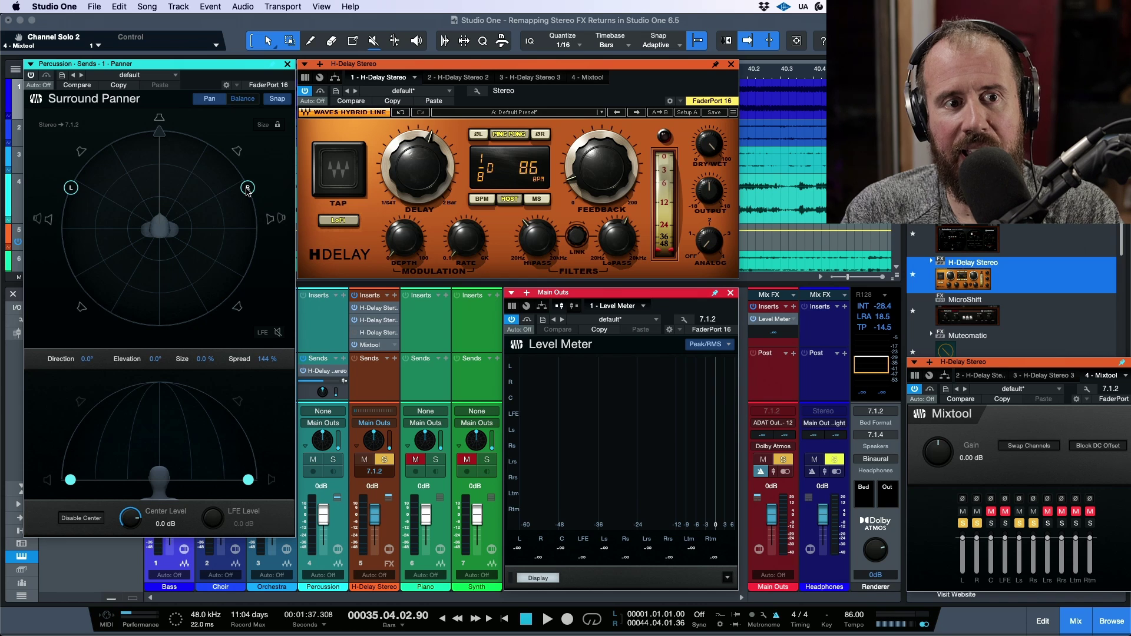
- Clear all Mixtool solos and play the soloed Percussion channel with its own surround panner open
left_click(334, 460)
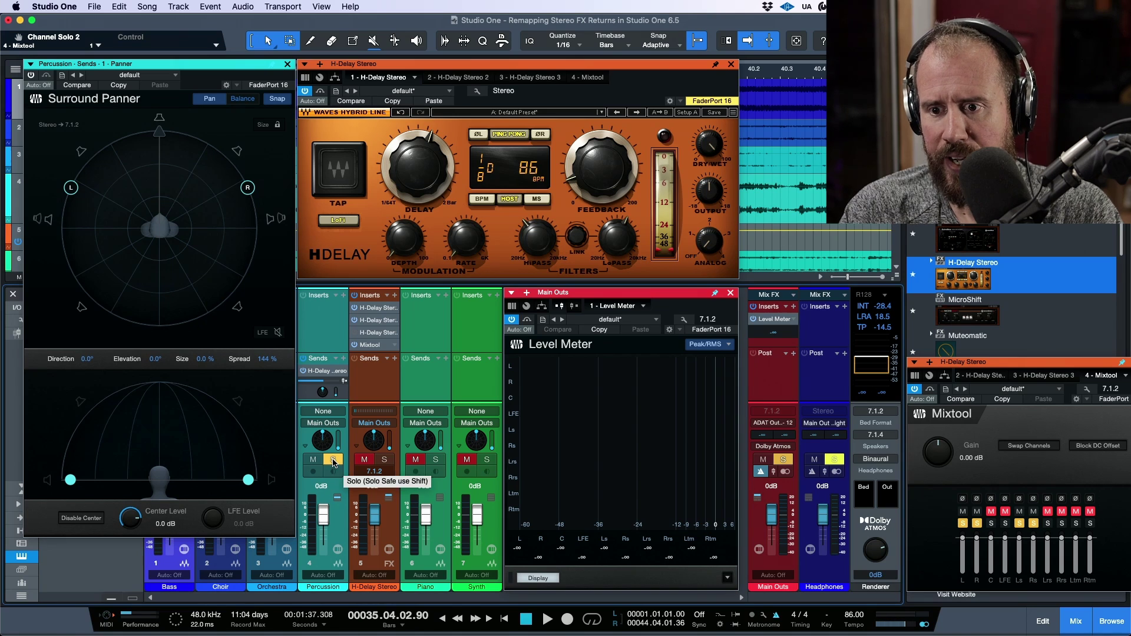
left_click(977, 524)
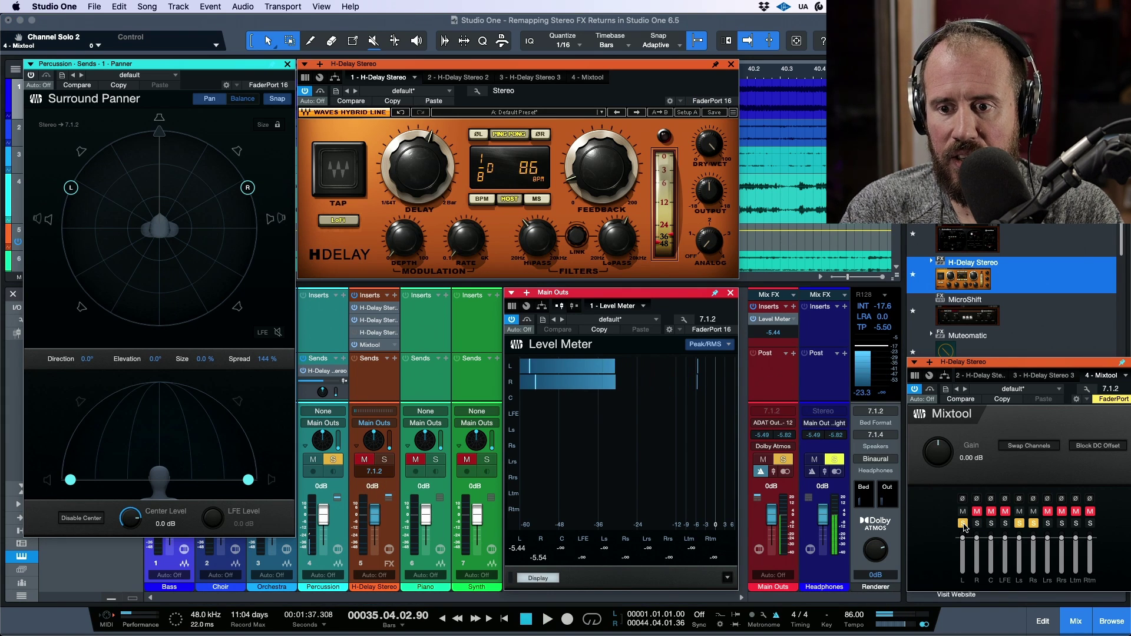
left_click(1019, 523)
left_click(1033, 524)
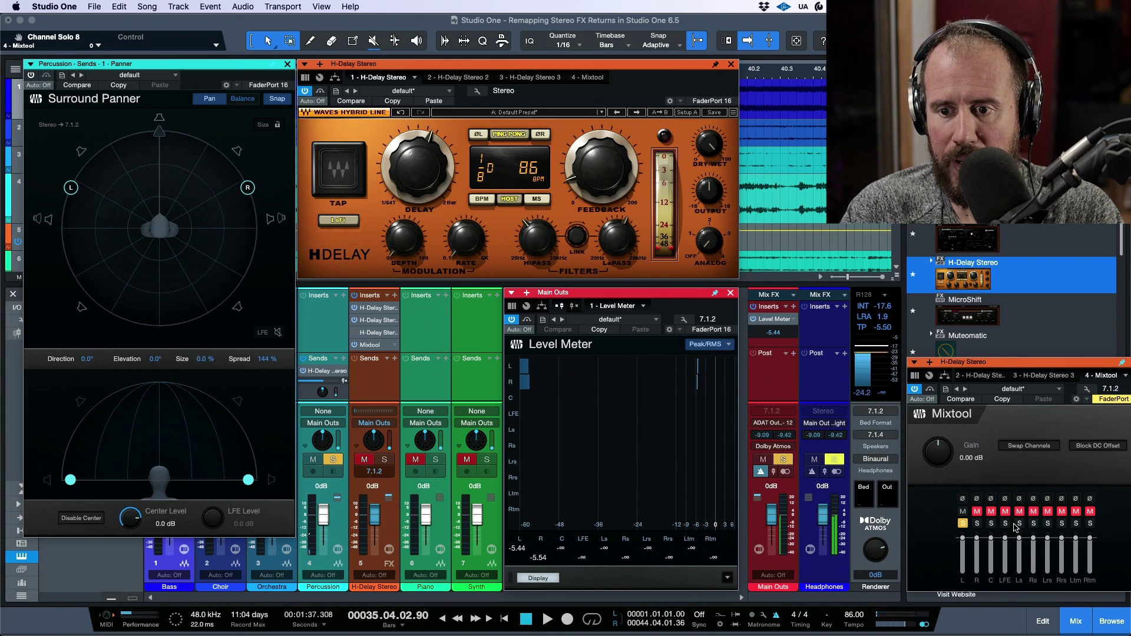
left_click(963, 524)
key("space")
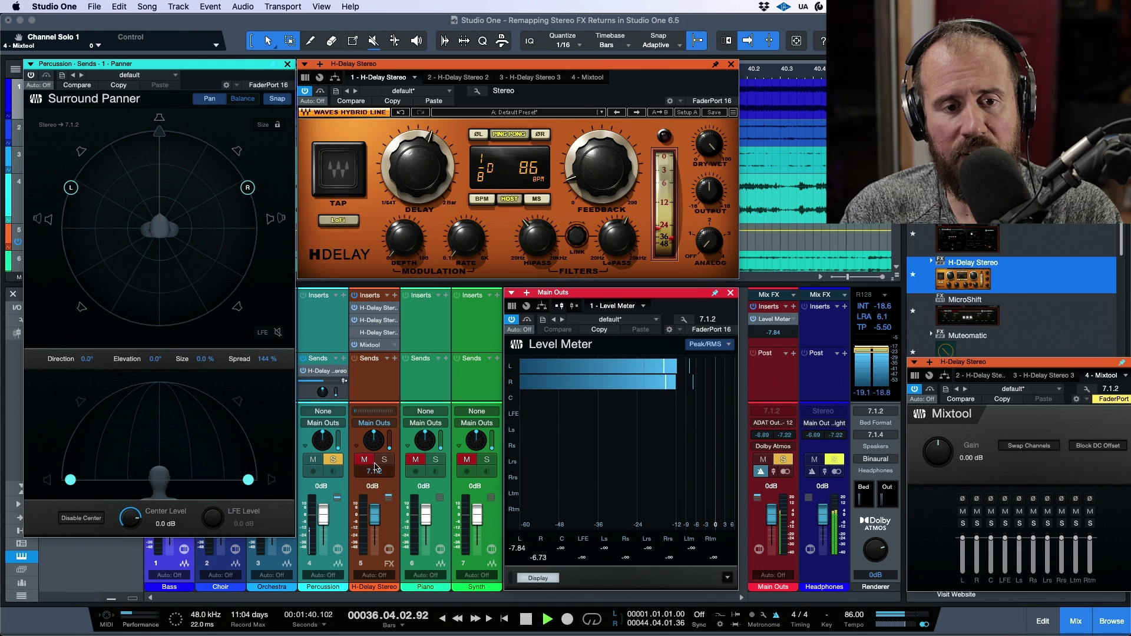
left_click(322, 442)
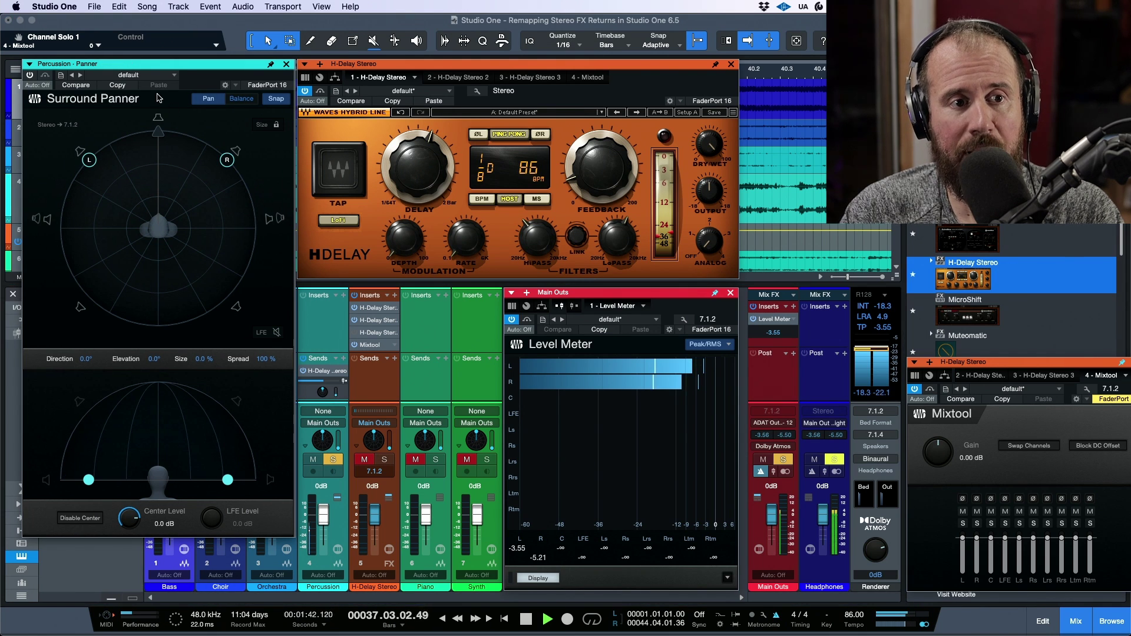
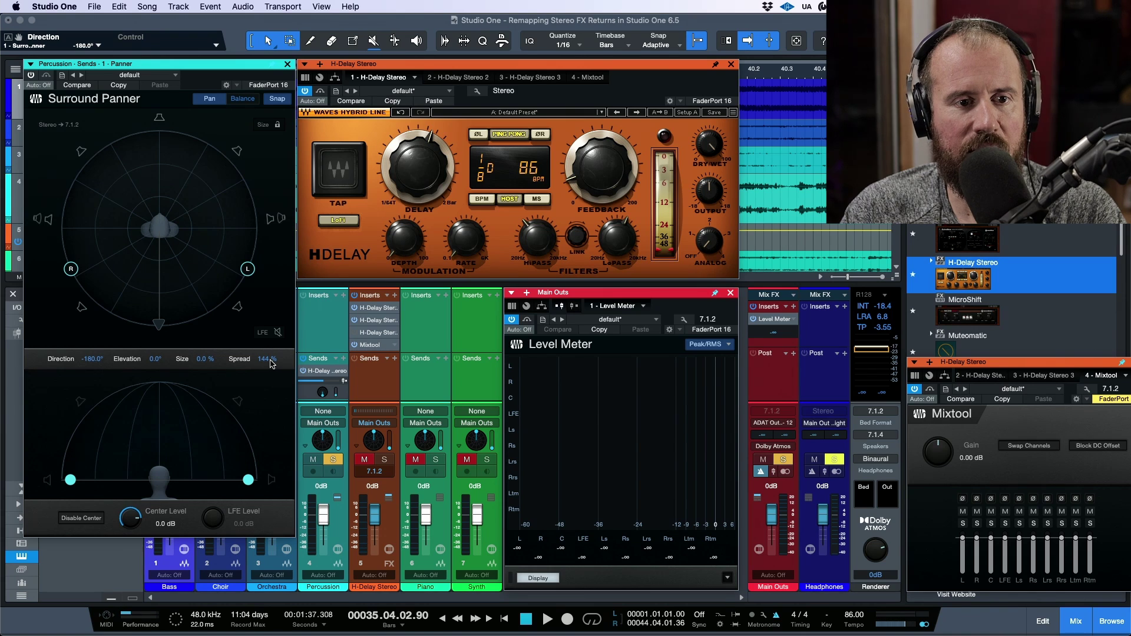
- Set the Percussion send panner's Spread to -100%, try widening it to -160%, and undo that widening
double_click(268, 359)
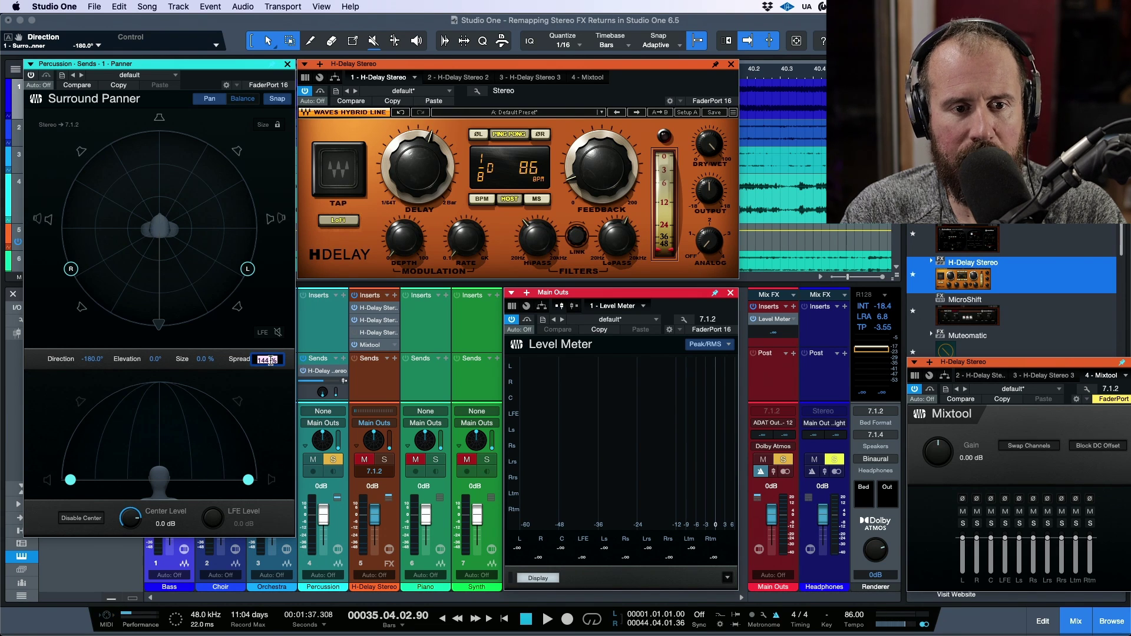
key("BackSpace")
type("-100")
key("Return")
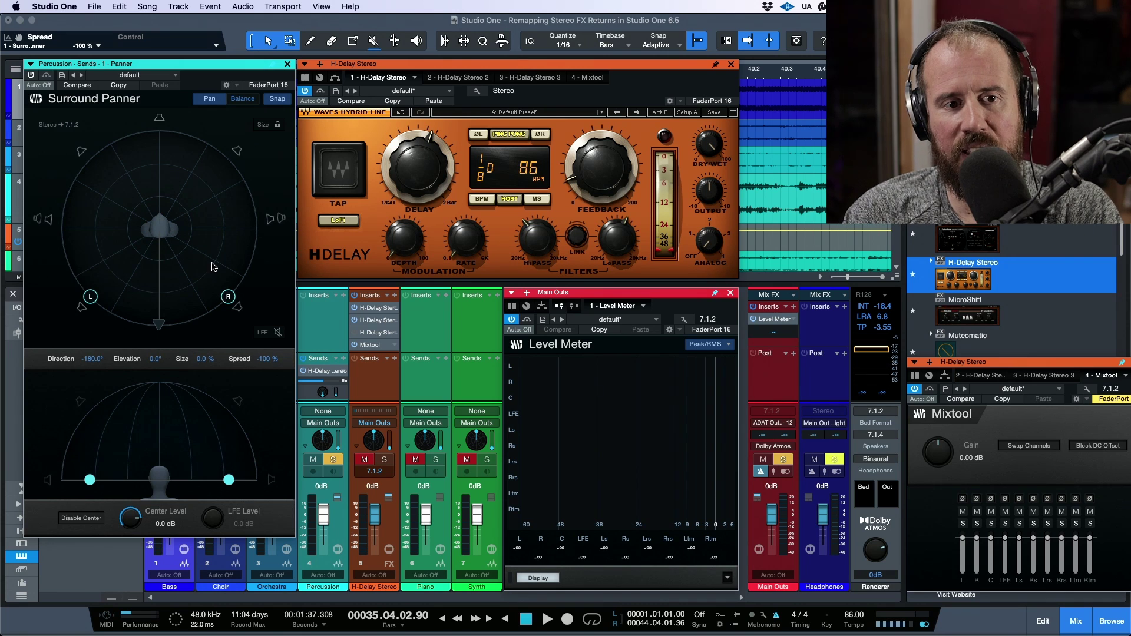
left_click_drag(218, 270, 231, 293)
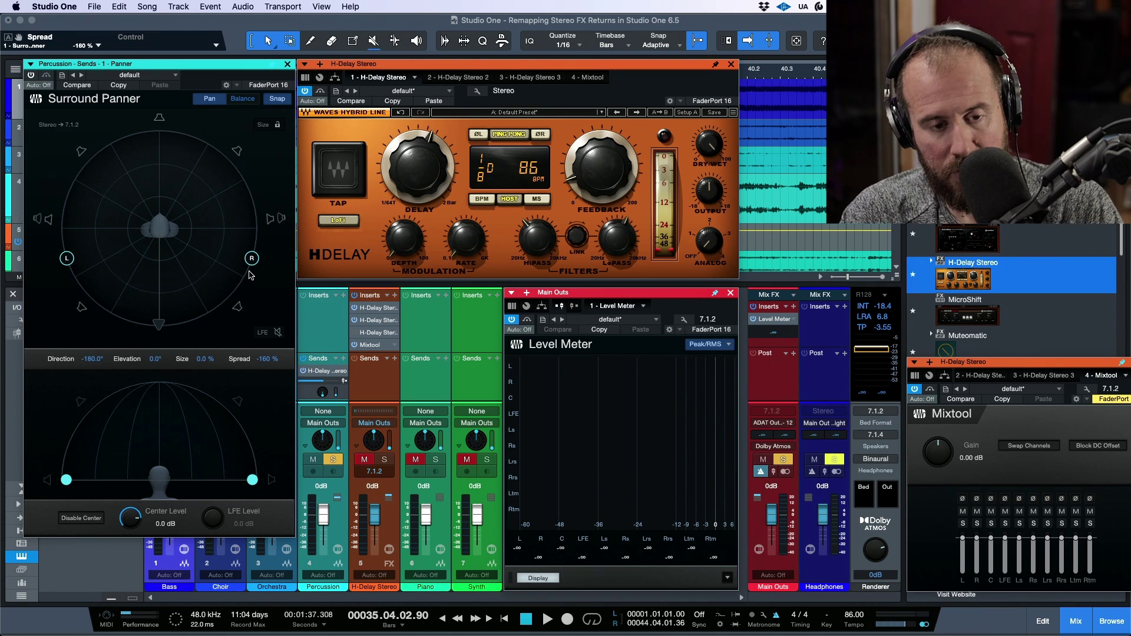
key("super+z")
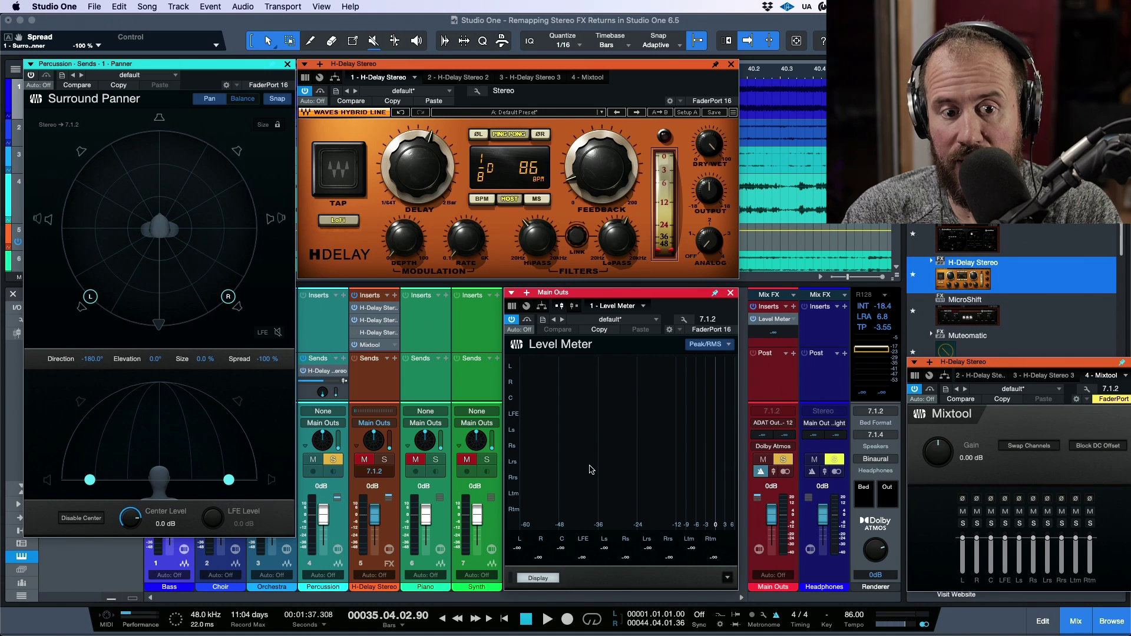
- Solo the H-Delay Stereo FX return and set the Percussion send panner's Spread to -144% during playback
left_click(384, 459)
key("space")
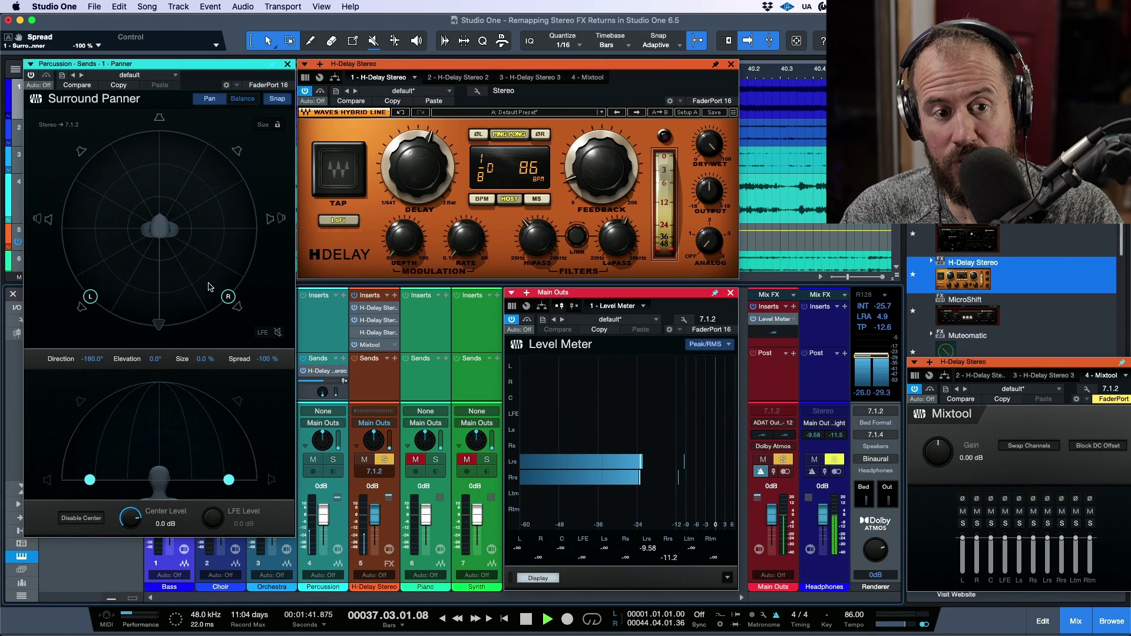
left_click_drag(233, 295, 263, 280)
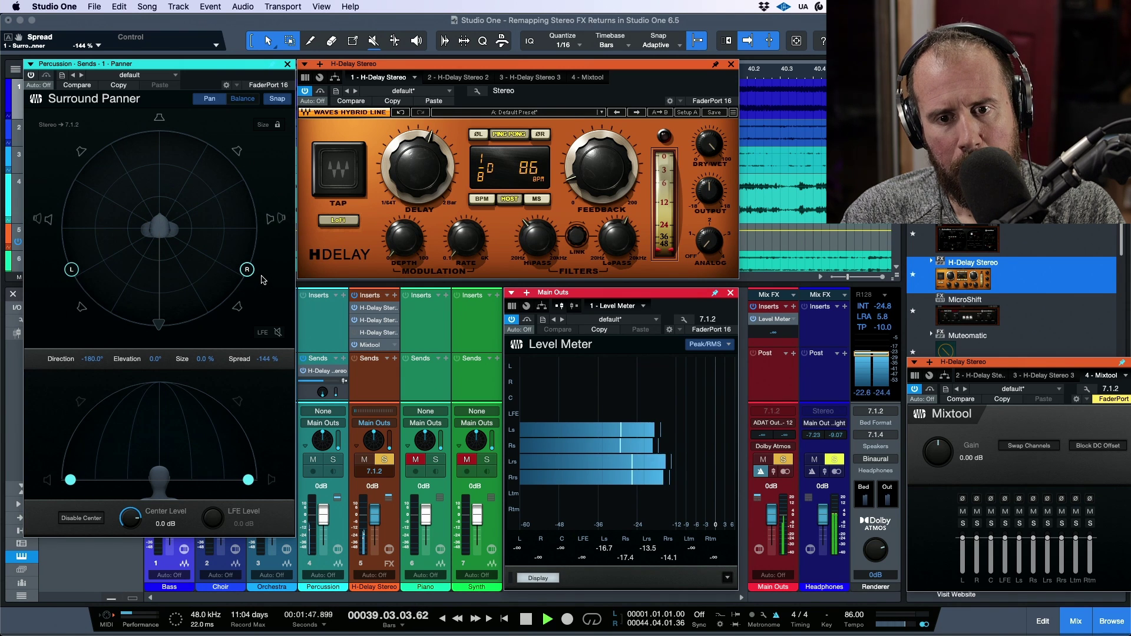
- Stop playback and route the first H-Delay's Left and Right outputs to Left Surround and Right Surround
key("space")
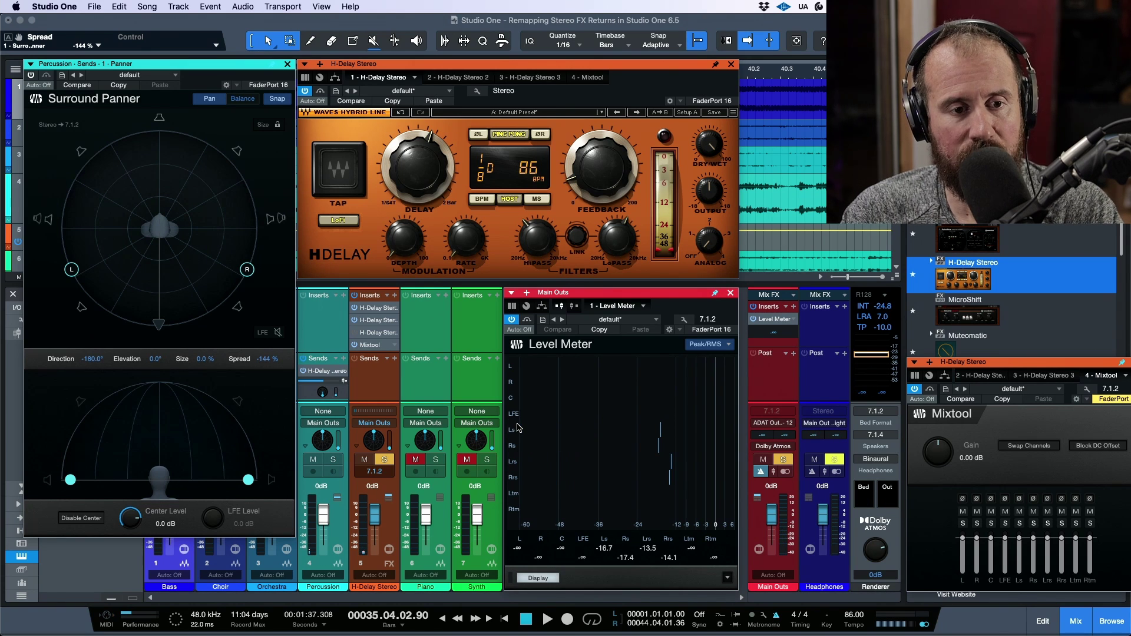
left_click(404, 66)
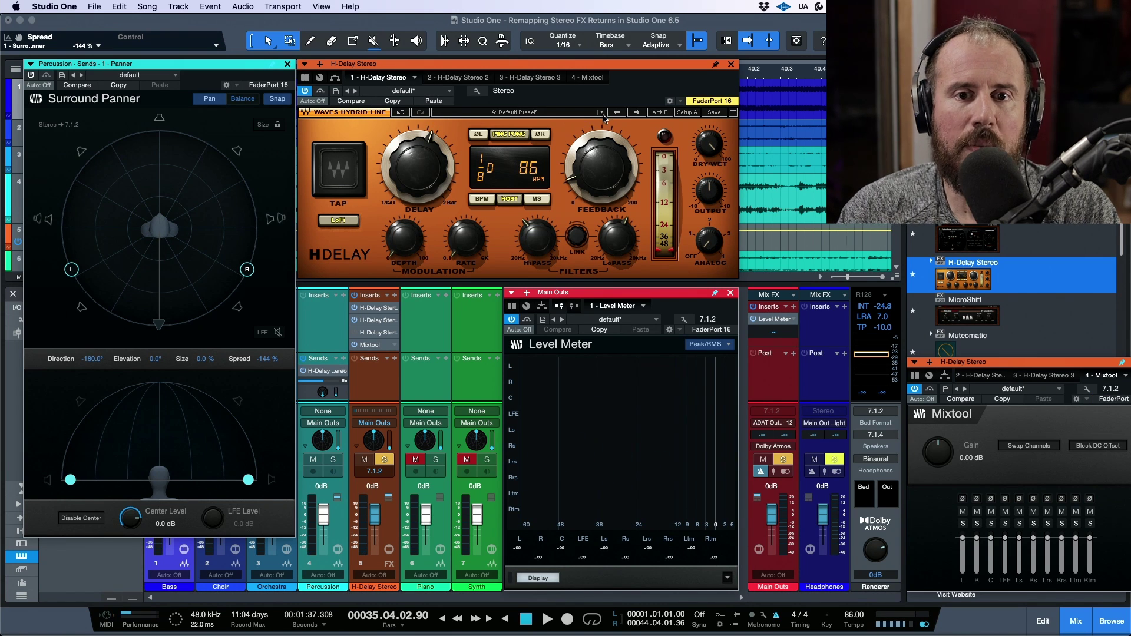
left_click(478, 92)
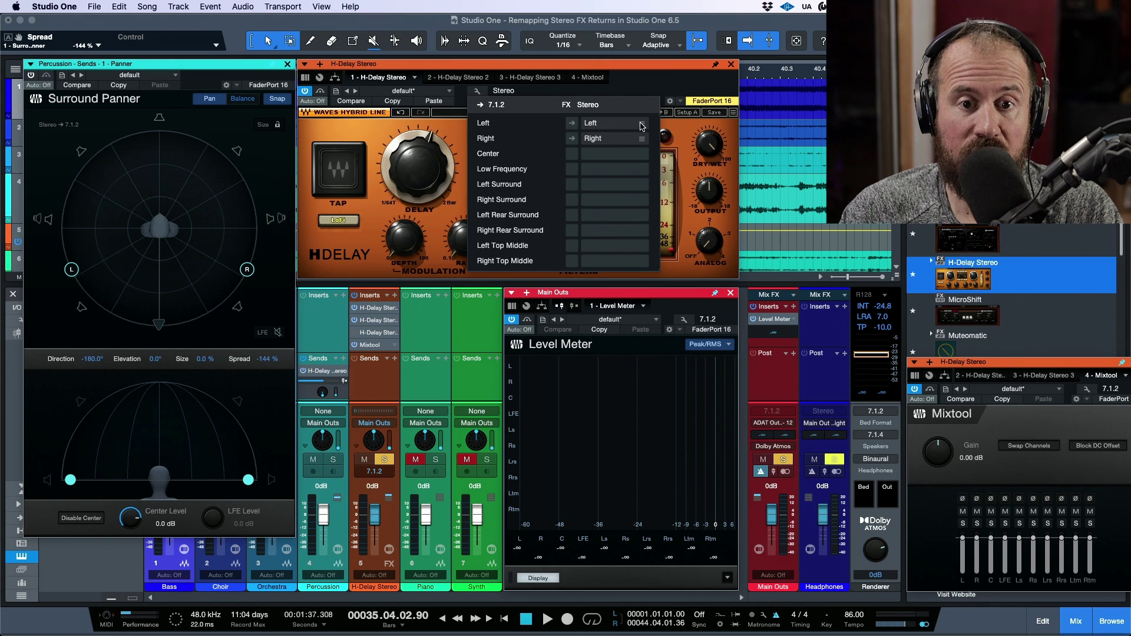
left_click_drag(641, 126, 638, 188)
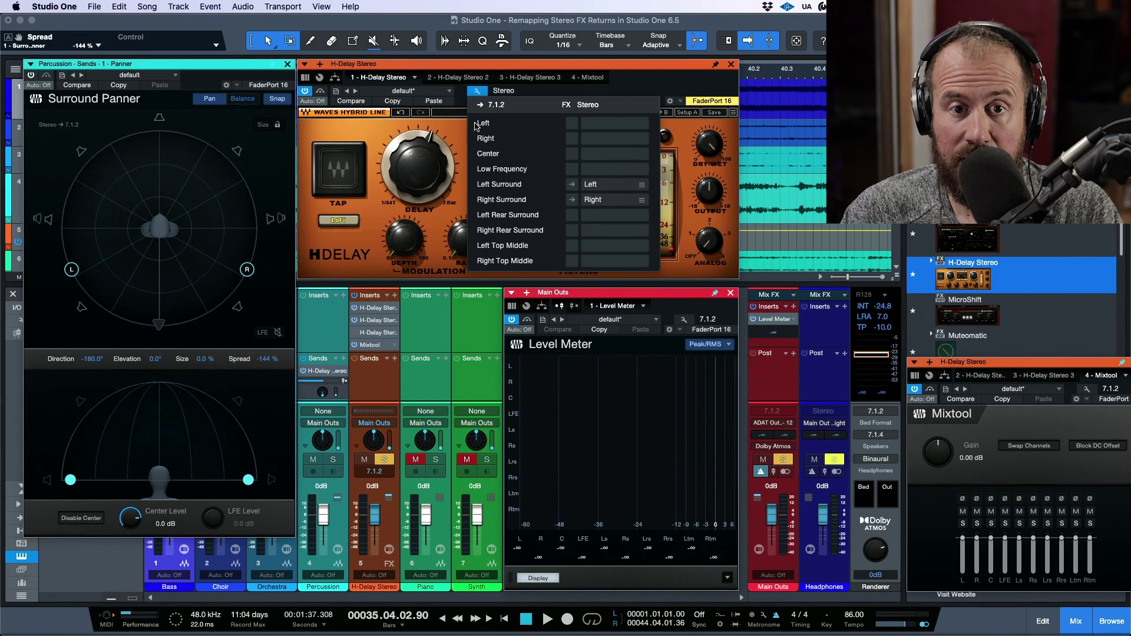
- Bypass the second and third H-Delays, solo Ls and Rs in the Mixtool, and audition the return
left_click(356, 321)
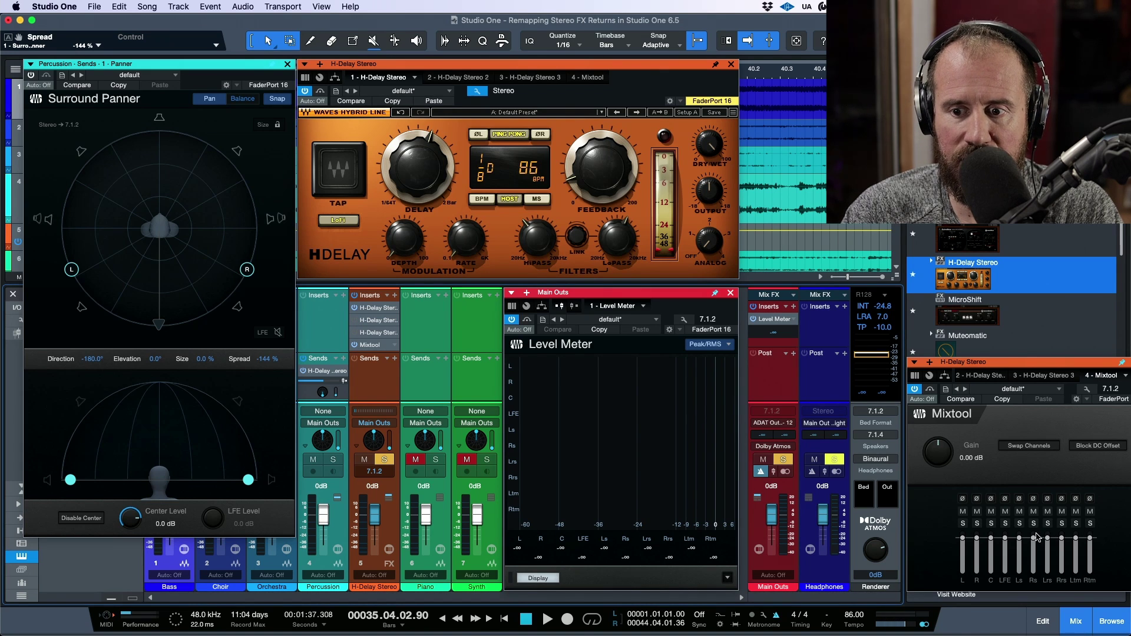
left_click(1019, 523)
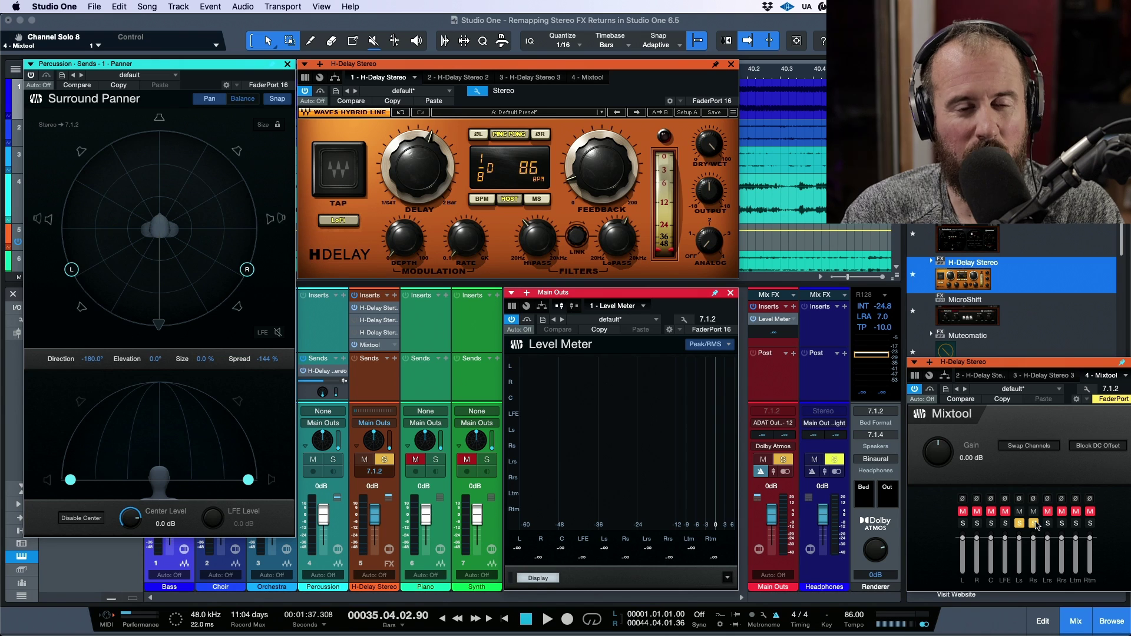
key("space")
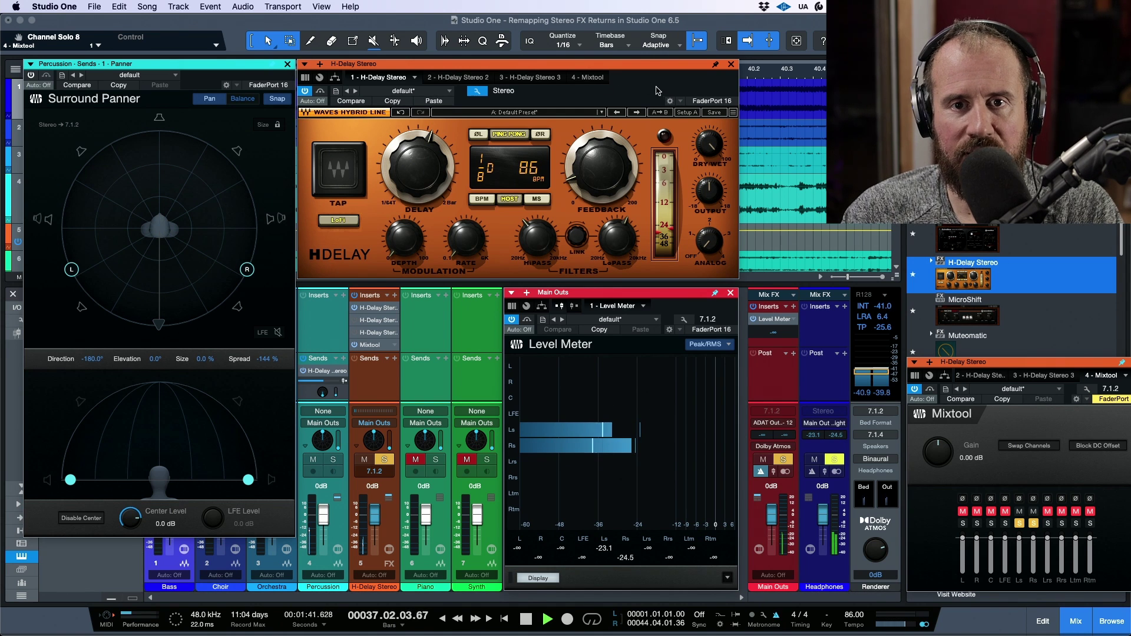
left_click(504, 166)
key("space")
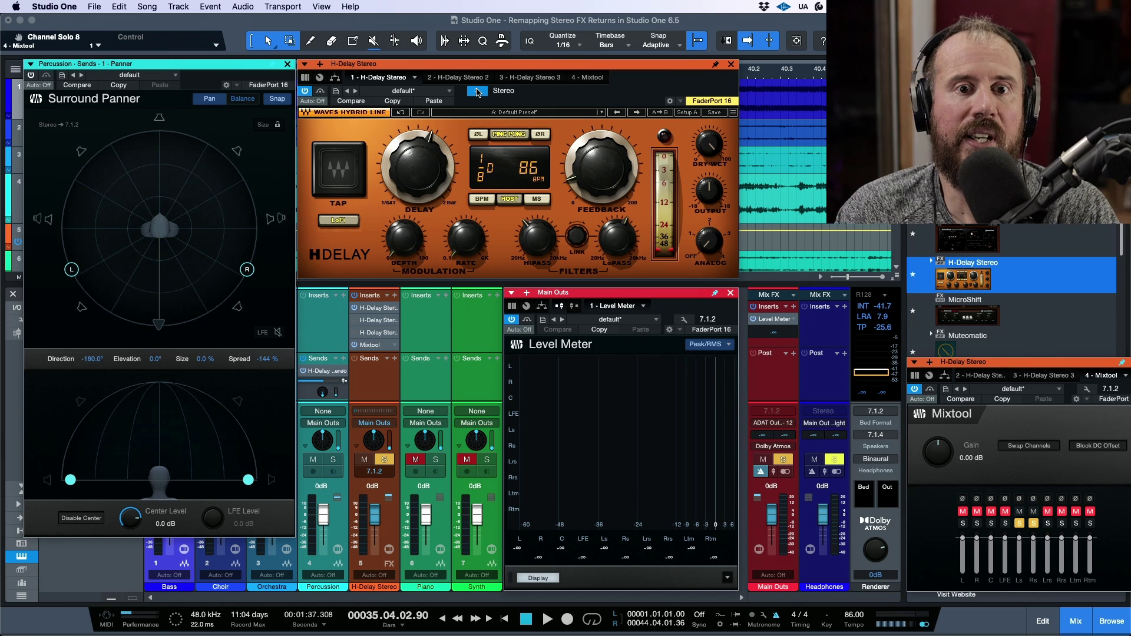
- Route the second H-Delay's Left and Right outputs to Left Rear Surround and Right Rear Surround, and enable that delay
left_click(477, 80)
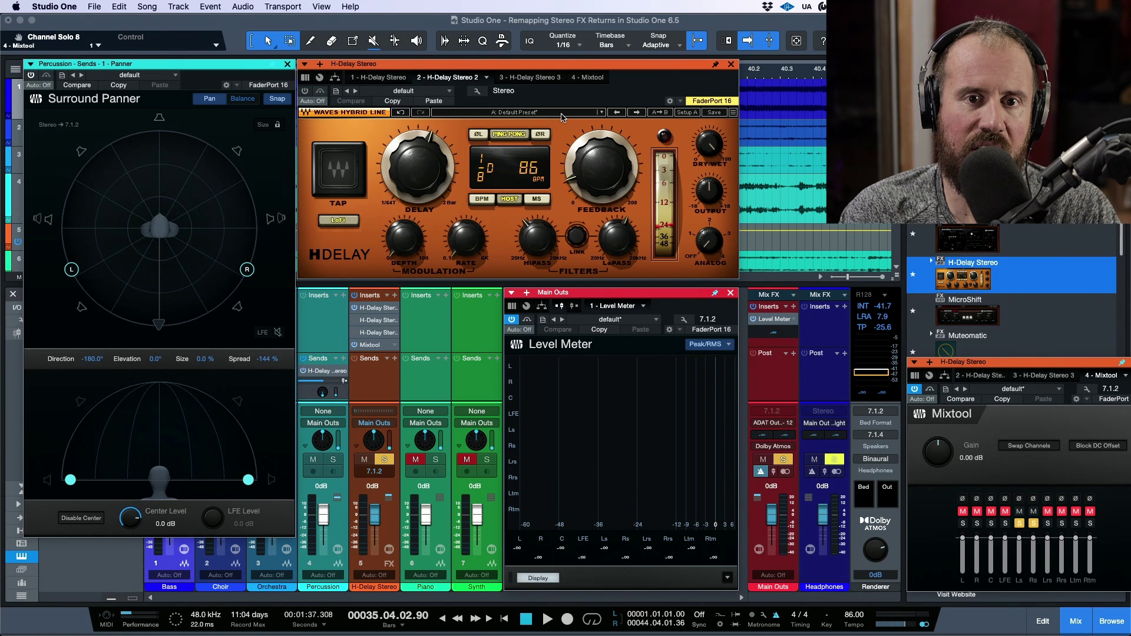
left_click(477, 92)
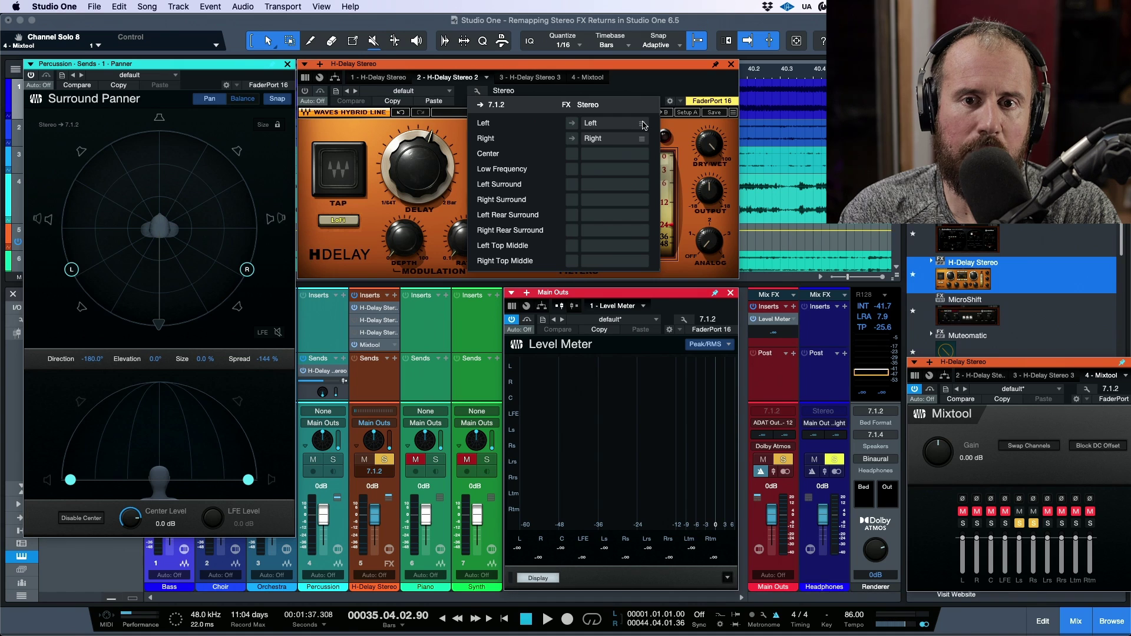
left_click_drag(644, 124, 636, 217)
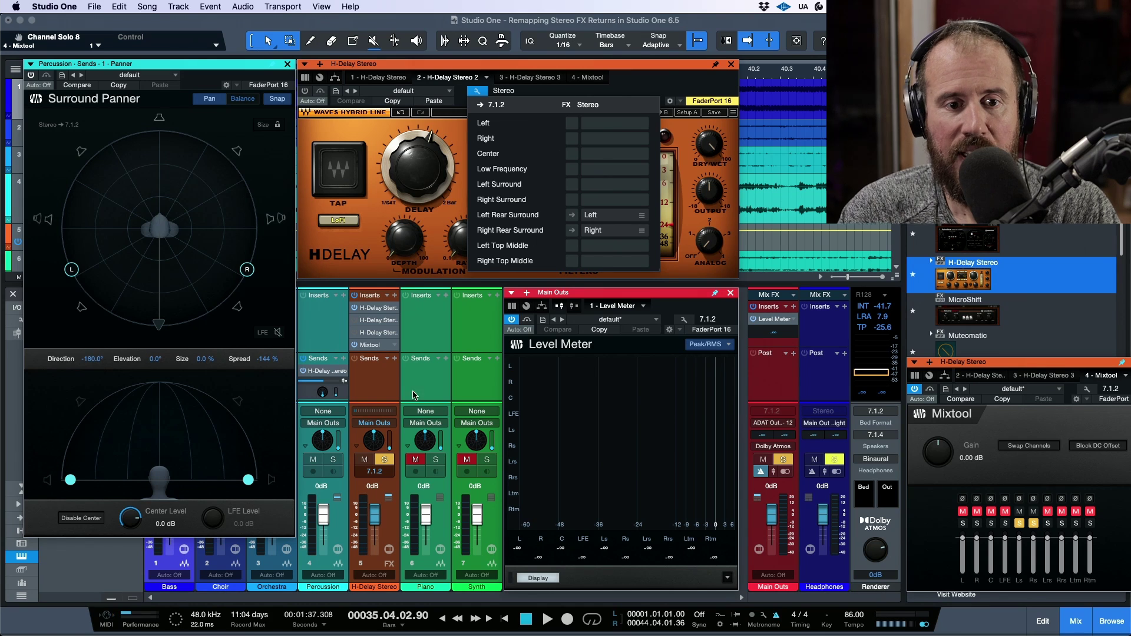
left_click(355, 325)
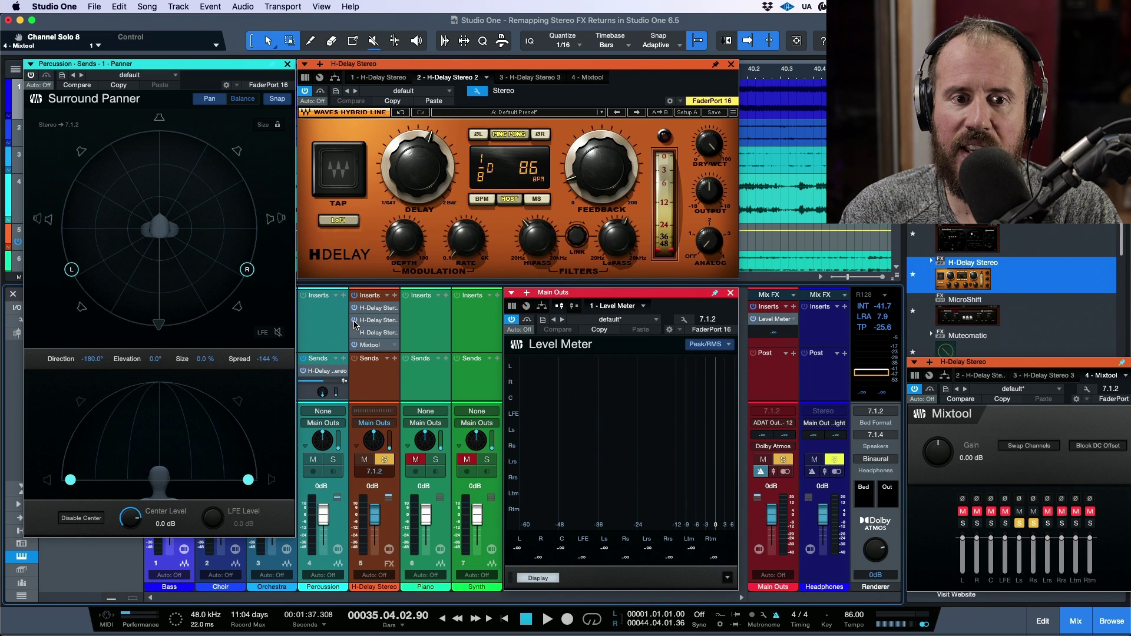
- Replace the Mixtool's Ls and Rs solos with Lrs and Rrs solos and start playback
left_click(1034, 523)
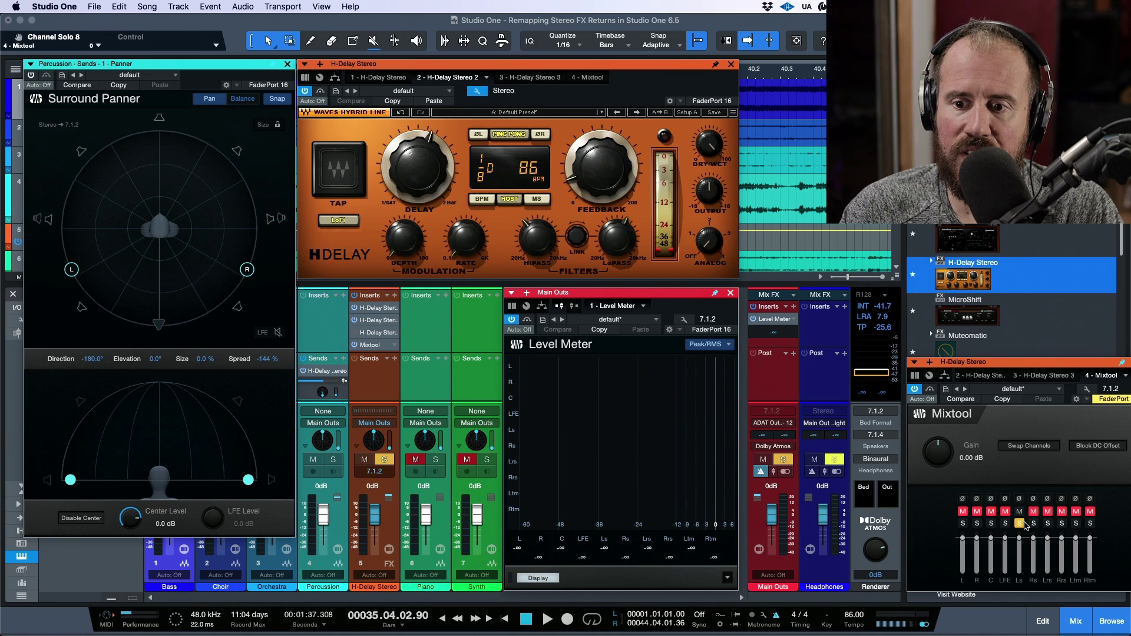
left_click(1021, 524)
left_click(1061, 524)
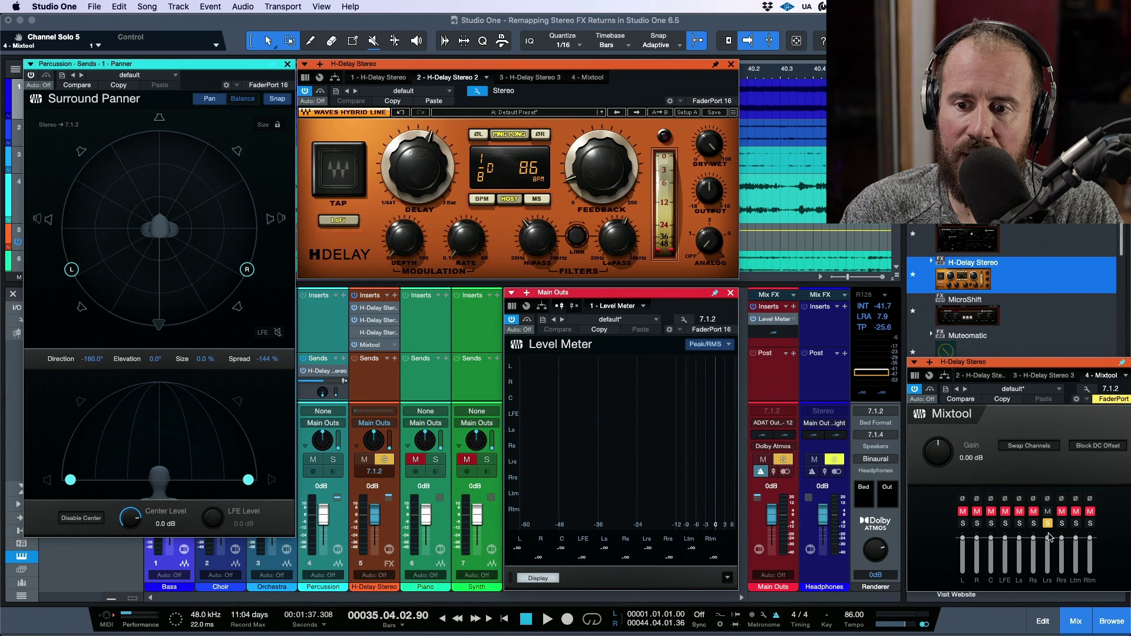
key("space")
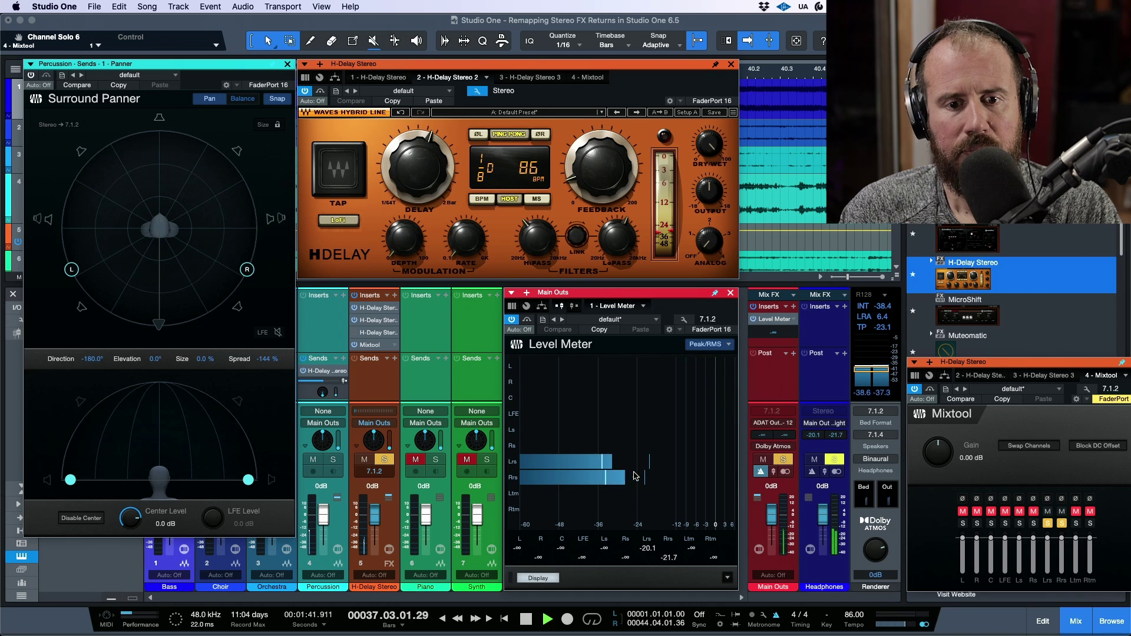
- Add Ls and Rs back to the soloed Mixtool channels, listen to both delays together, and stop playback
left_click(1017, 526)
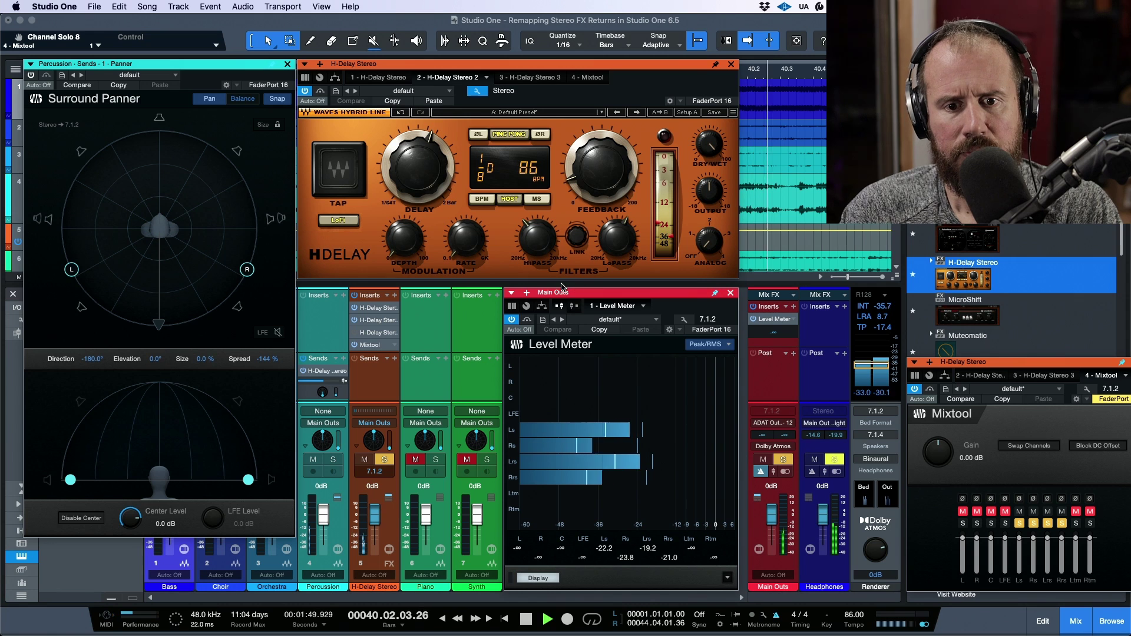
left_click(629, 96)
key("space")
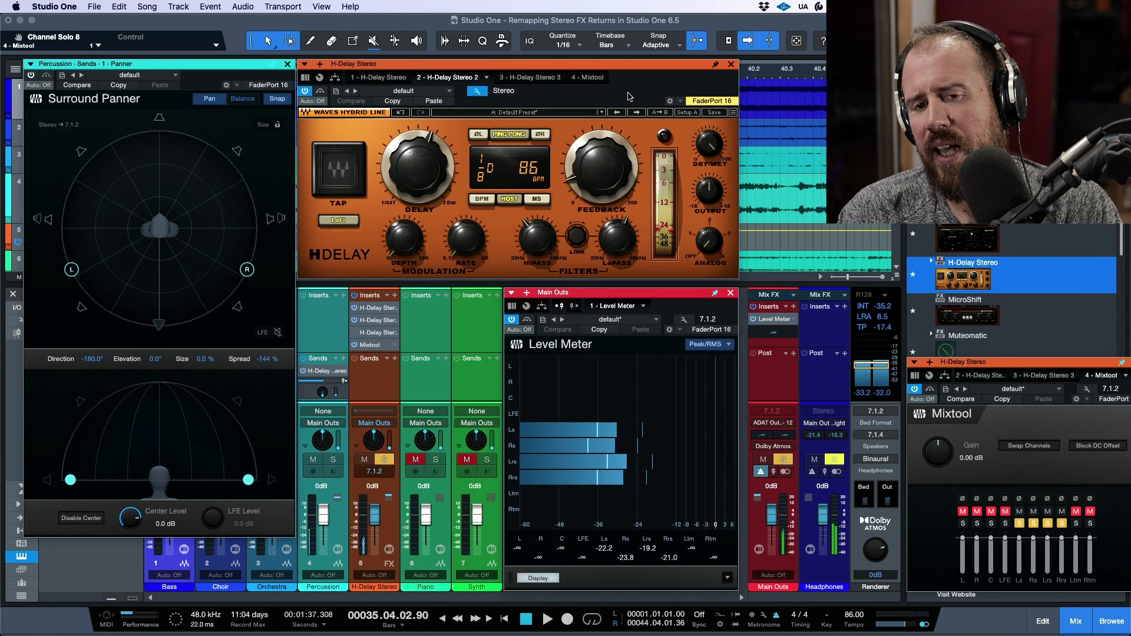
- Examine the feedback, filter and analog controls of the first and second H-Delays
left_click(378, 77)
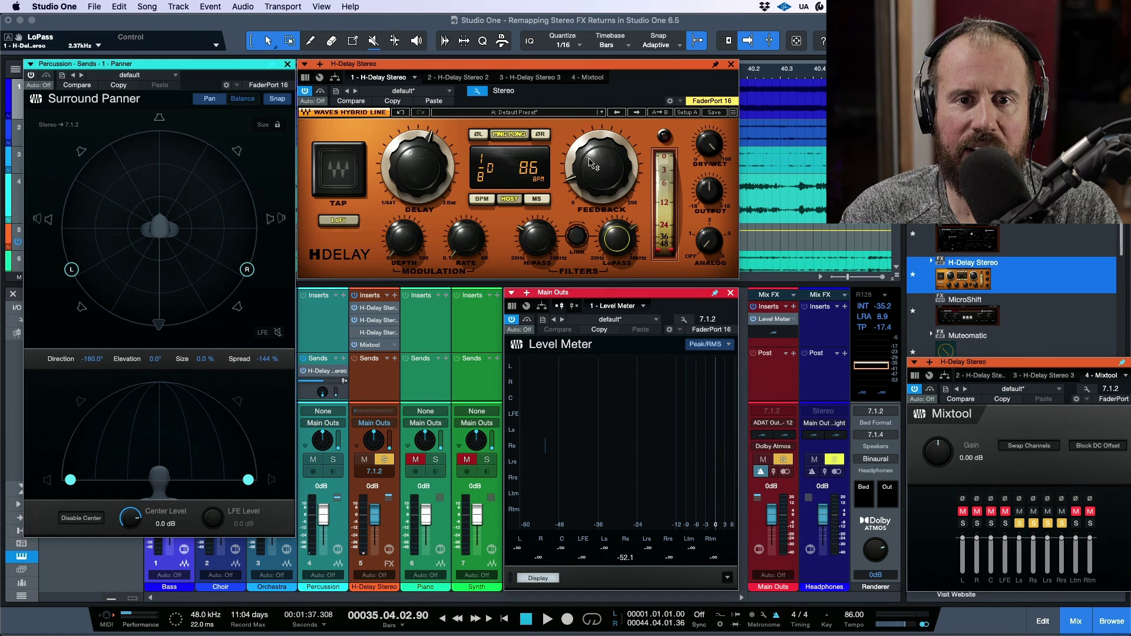
left_click(472, 78)
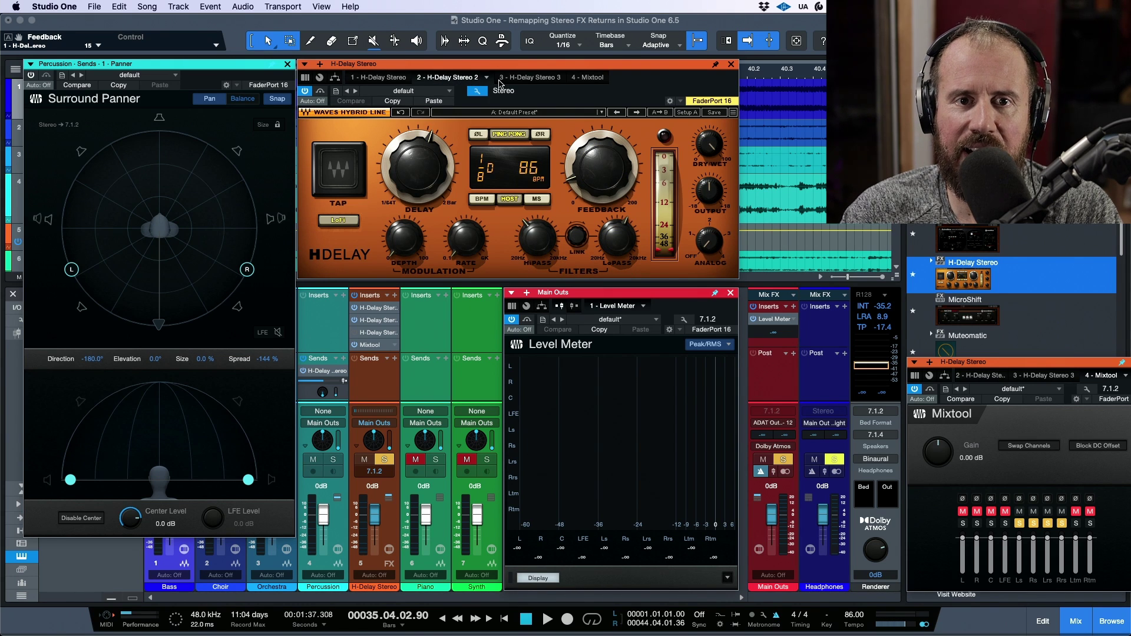
left_click(577, 236)
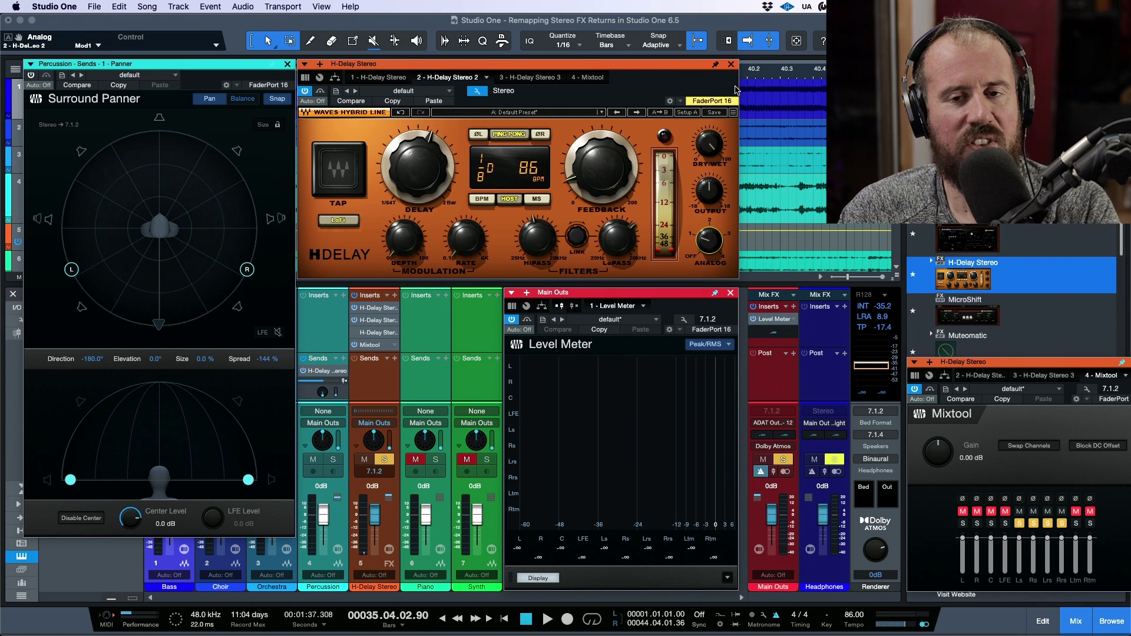
- Close the H-Delay window and clear all Mixtool solos while auditioning the delay return, stopping playback when done
left_click(730, 64)
key("space")
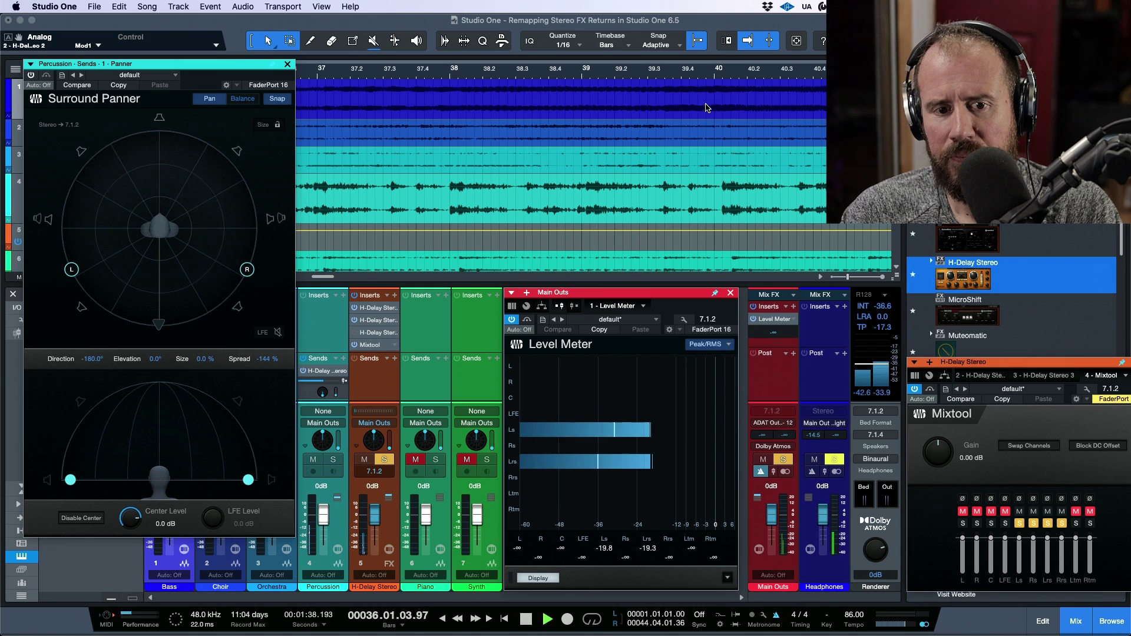
left_click(1020, 523)
left_click(1034, 523)
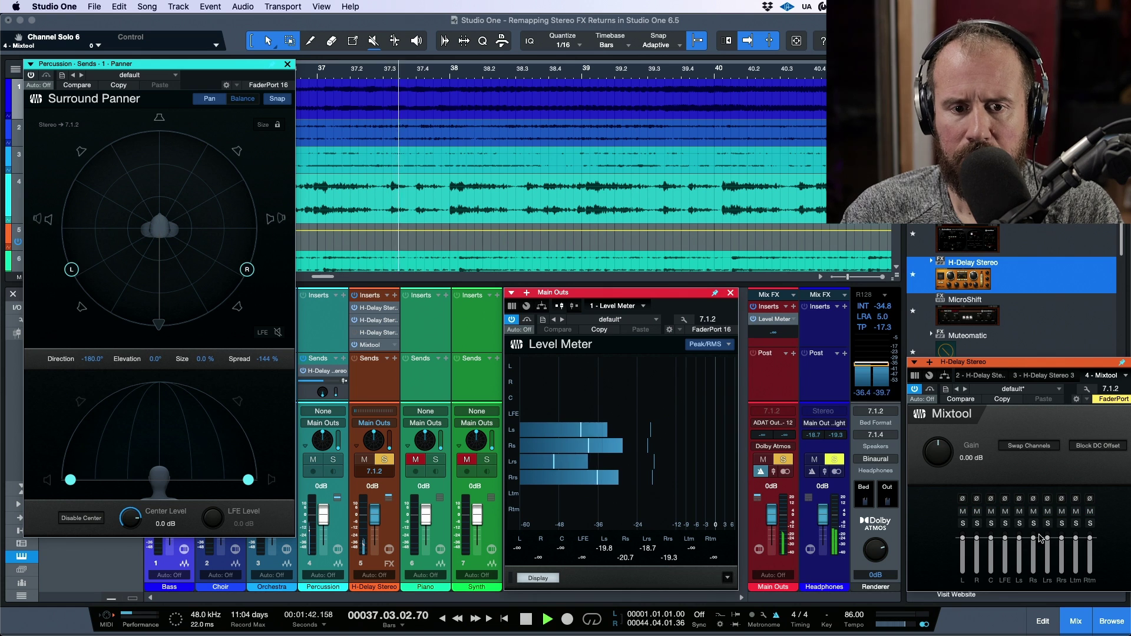
key("space")
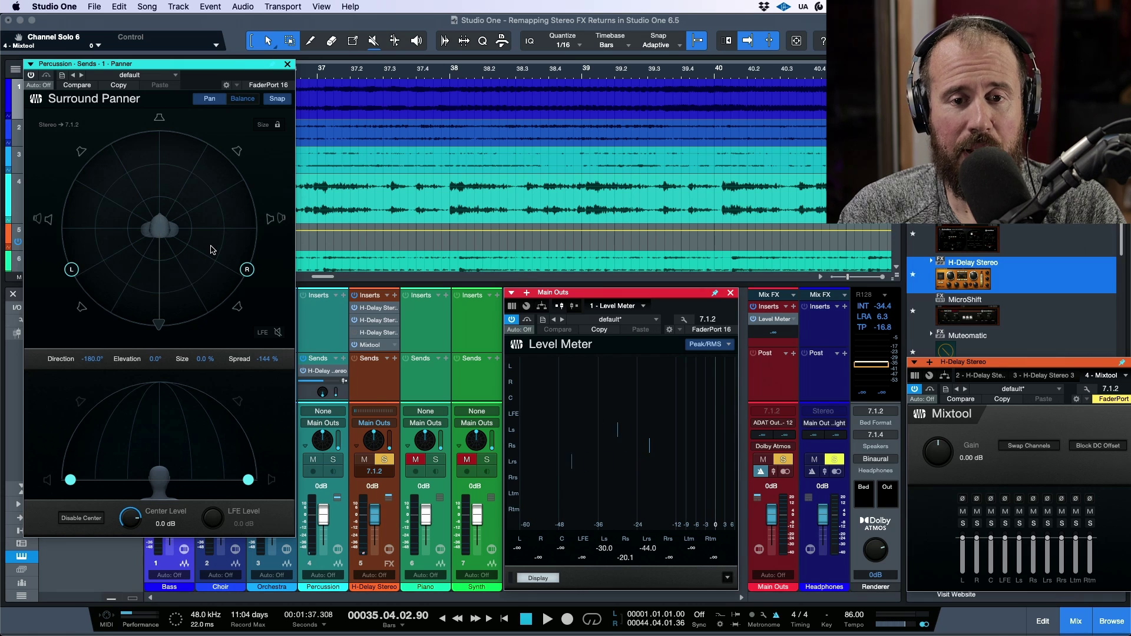
- Open the third H-Delay, raise the Percussion send panner's Elevation to 15.3°, and audition the result
double_click(381, 333)
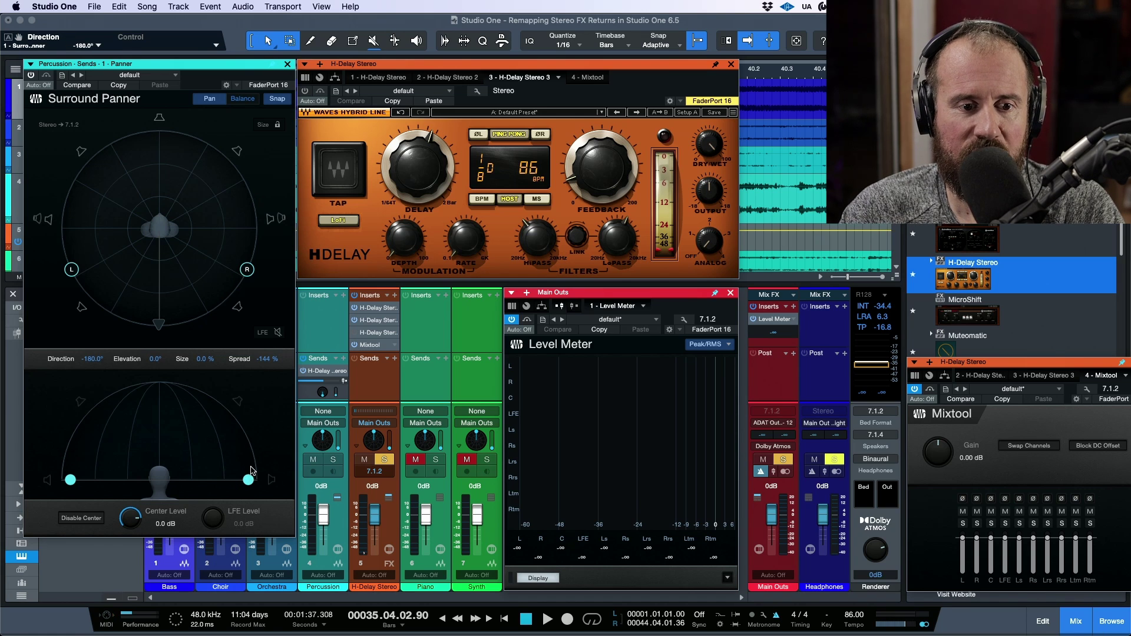
left_click_drag(250, 481, 255, 457)
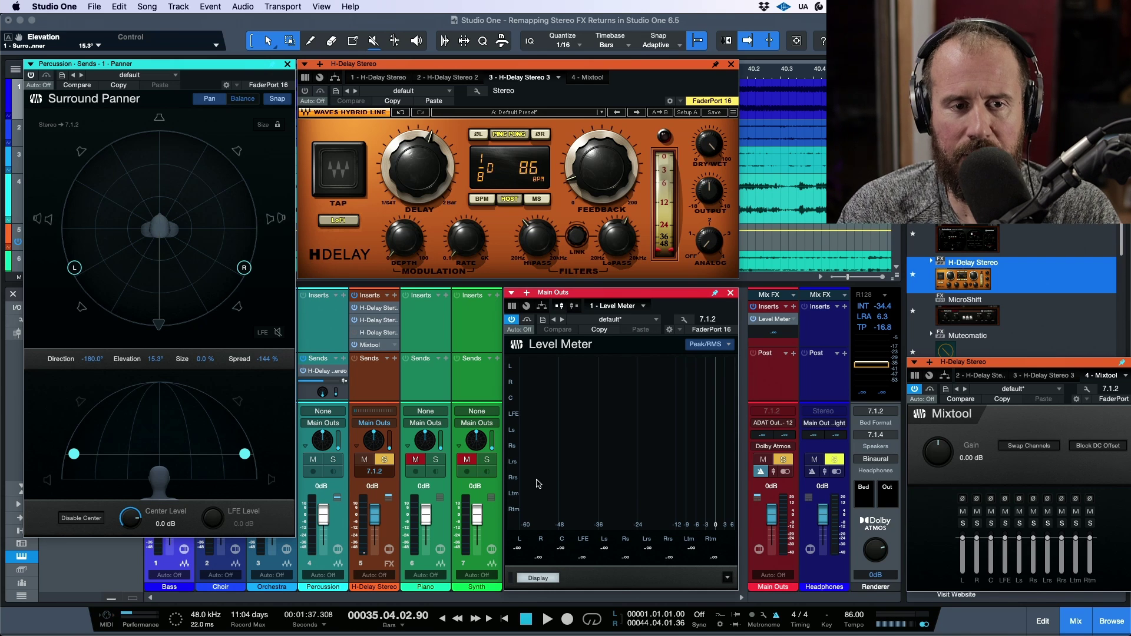
key("space")
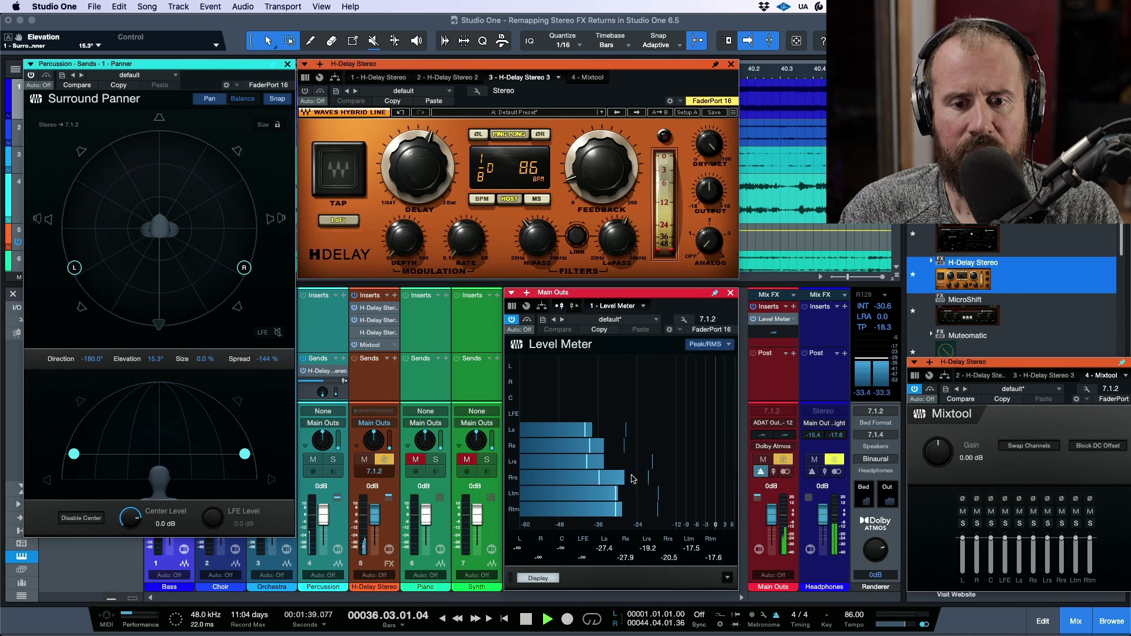
key("space")
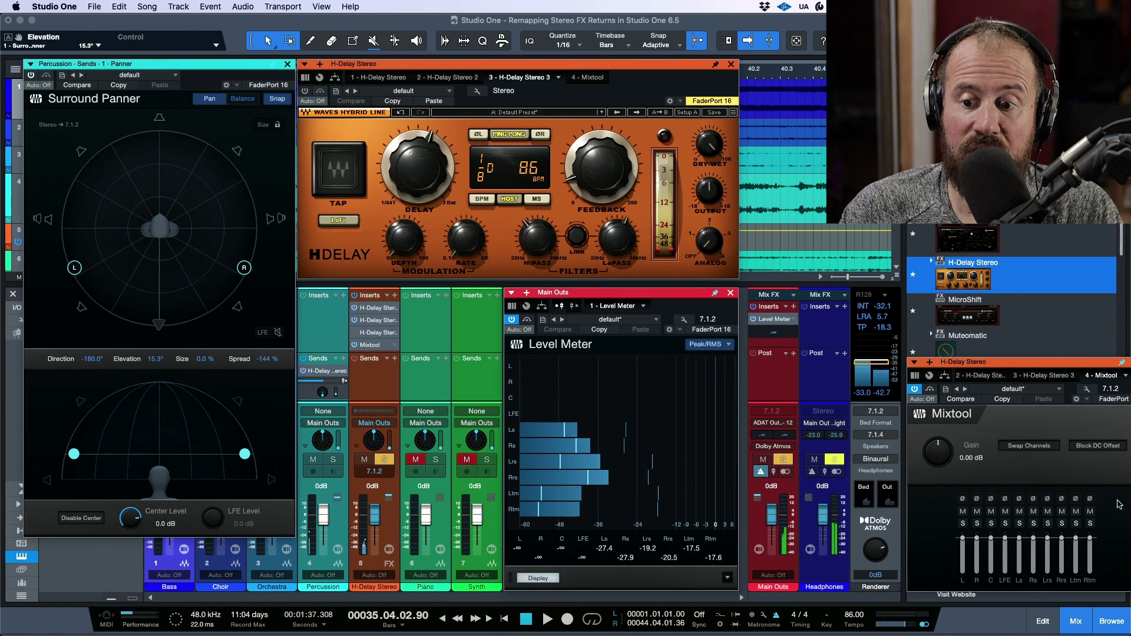
- Solo the Ltm and Rtm channels in the Mixtool and start playback
left_click(1075, 523)
left_click(1089, 523)
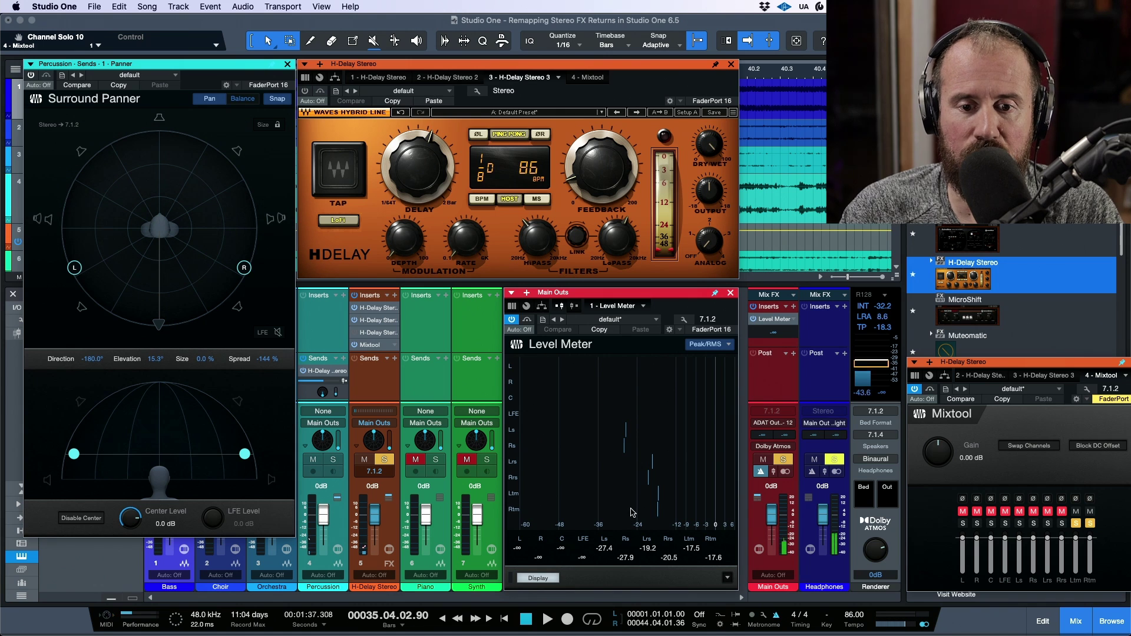
key("space")
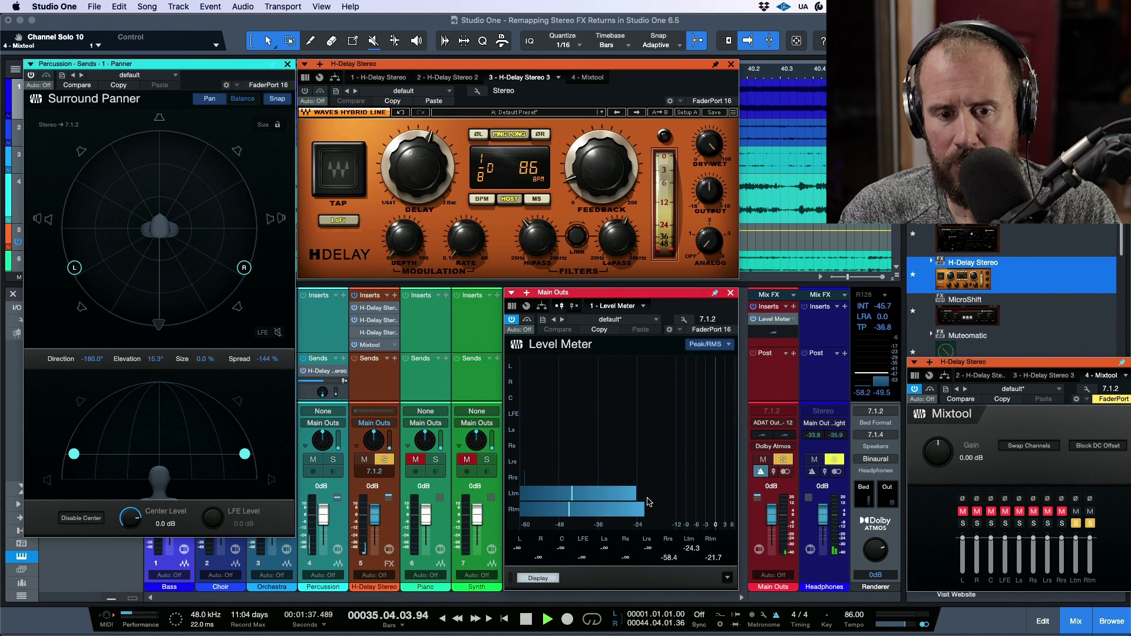
- Route the third H-Delay's Left and Right outputs to Left Top Middle and Right Top Middle, enable it, and restart playback
left_click(481, 92)
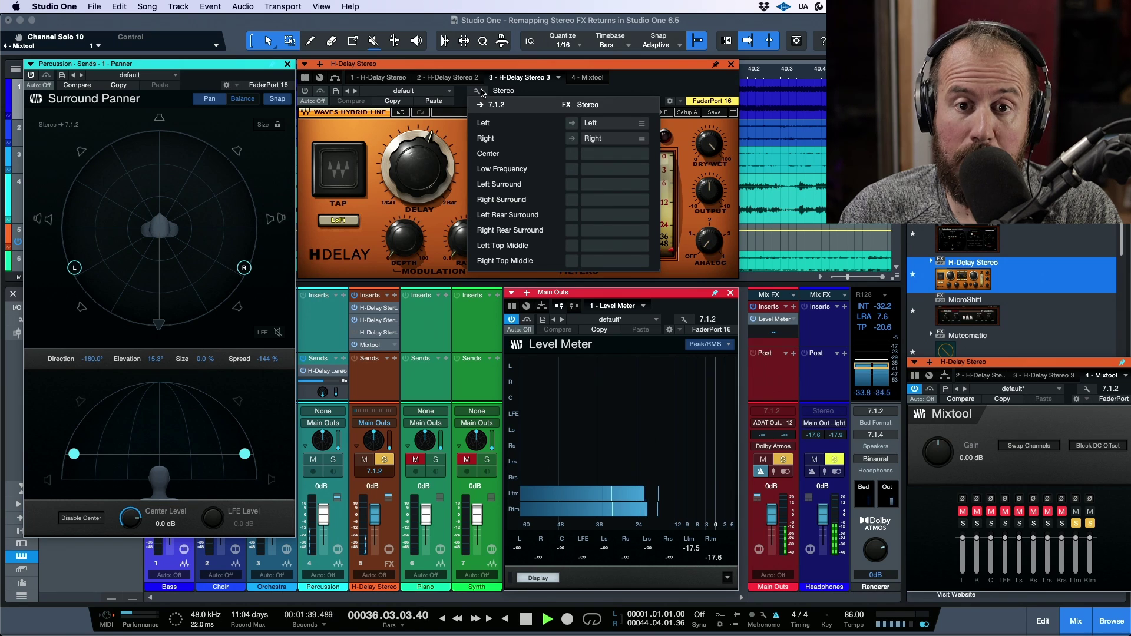
left_click_drag(641, 123, 638, 250)
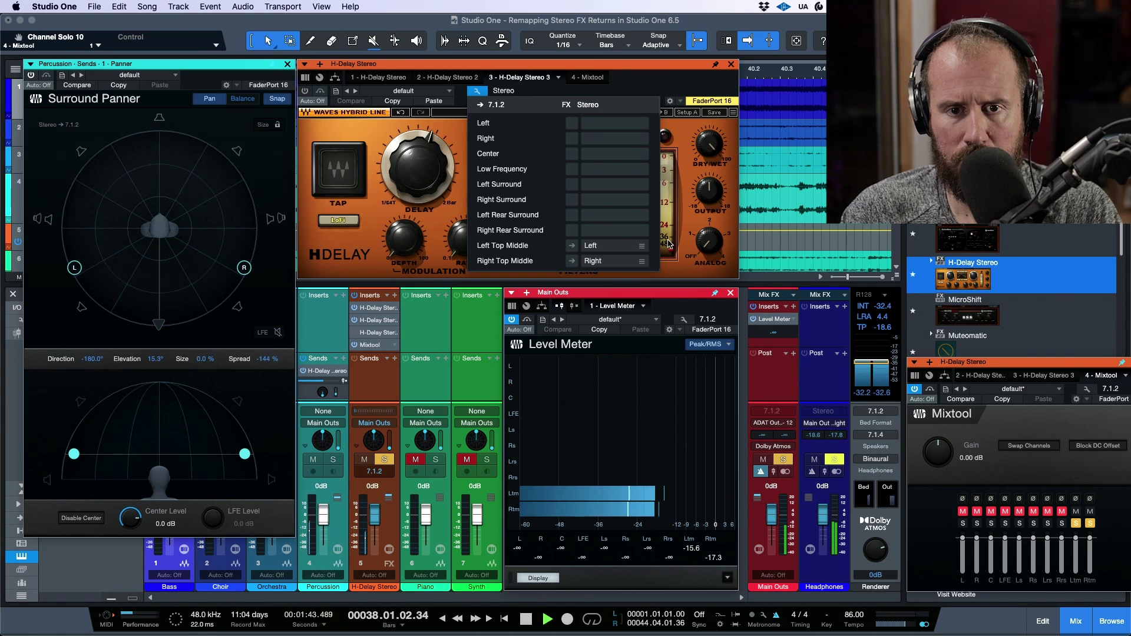
key("space")
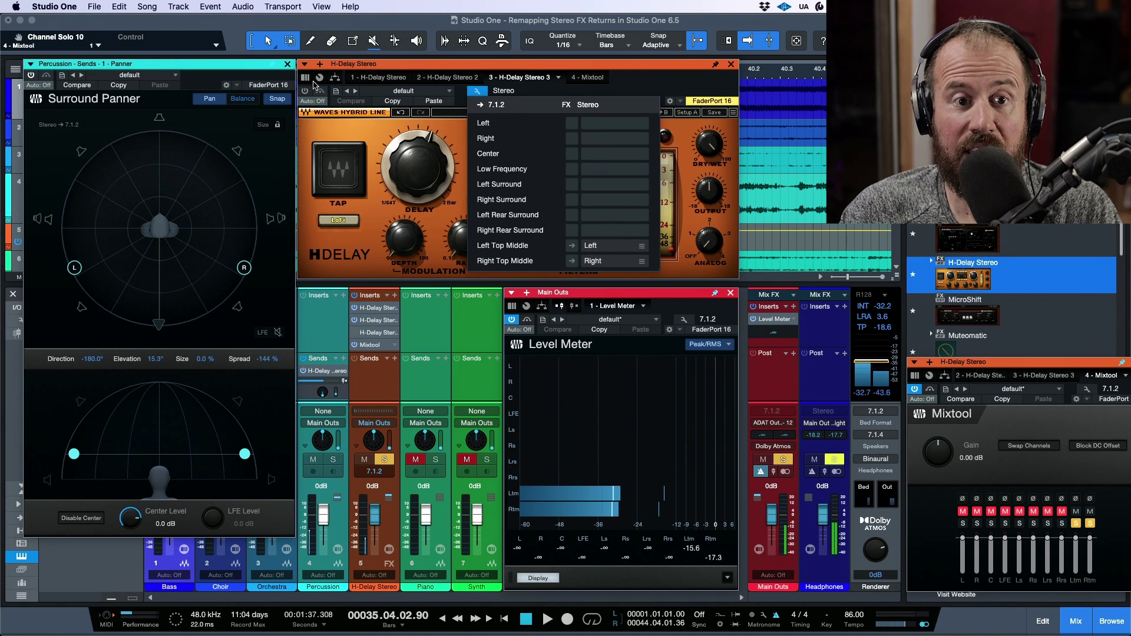
left_click(307, 95)
left_click(305, 92)
key("space")
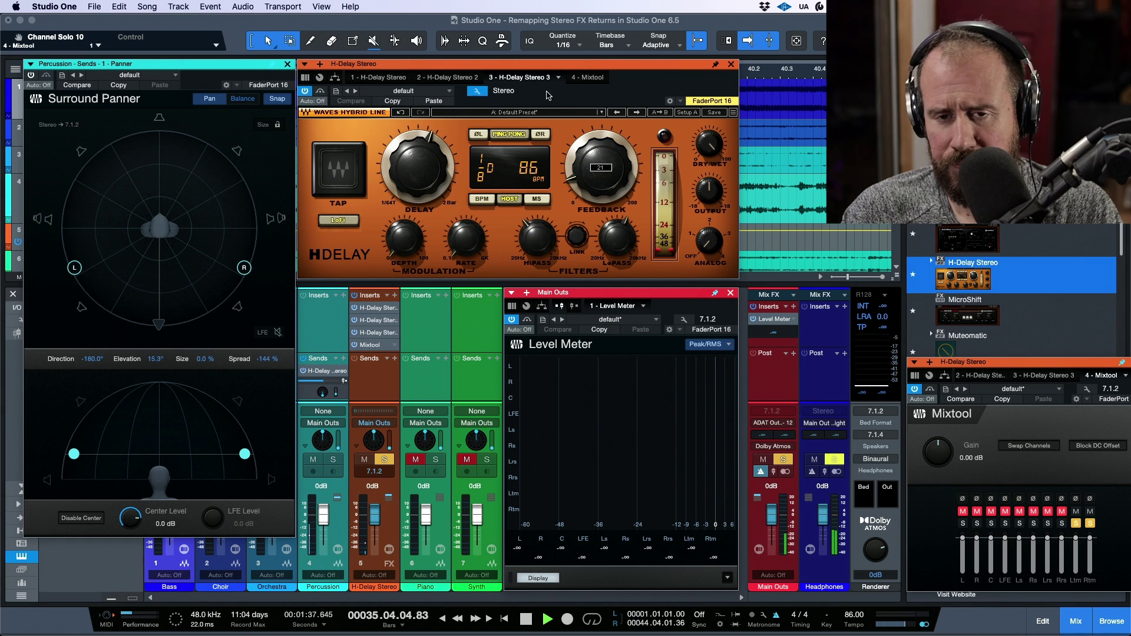
- Set the third H-Delay's Feedback to 14, switch its sync to milliseconds, and set the delay time to 556 ms
mouse_move(613, 181)
left_mouse_down()
mouse_move(612, 195)
mouse_move(599, 178)
left_mouse_up()
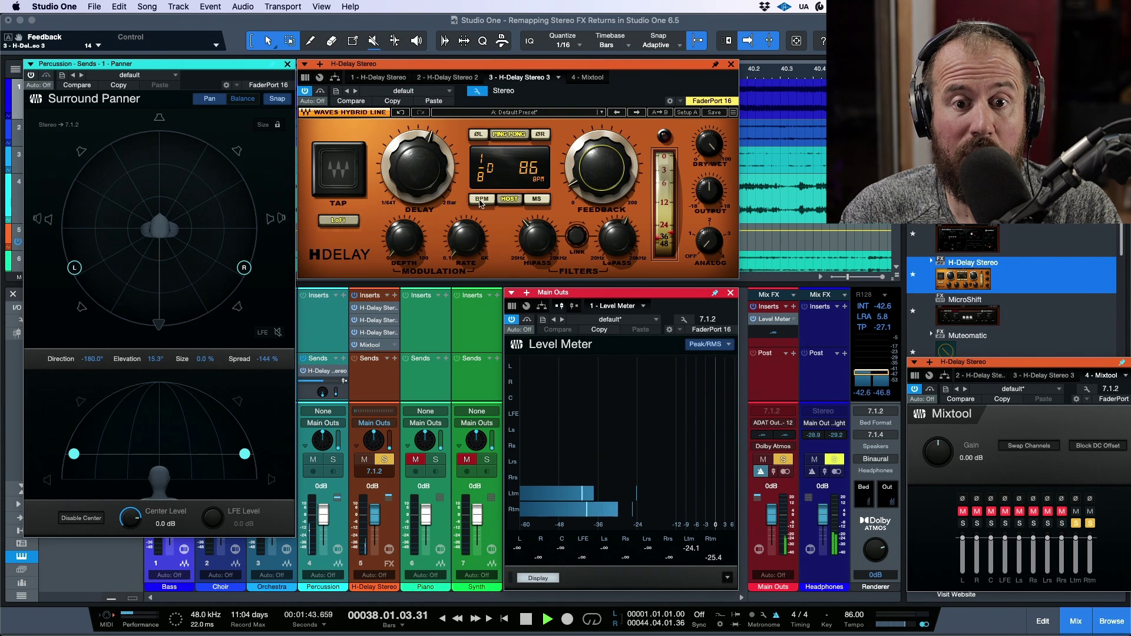
left_click(536, 200)
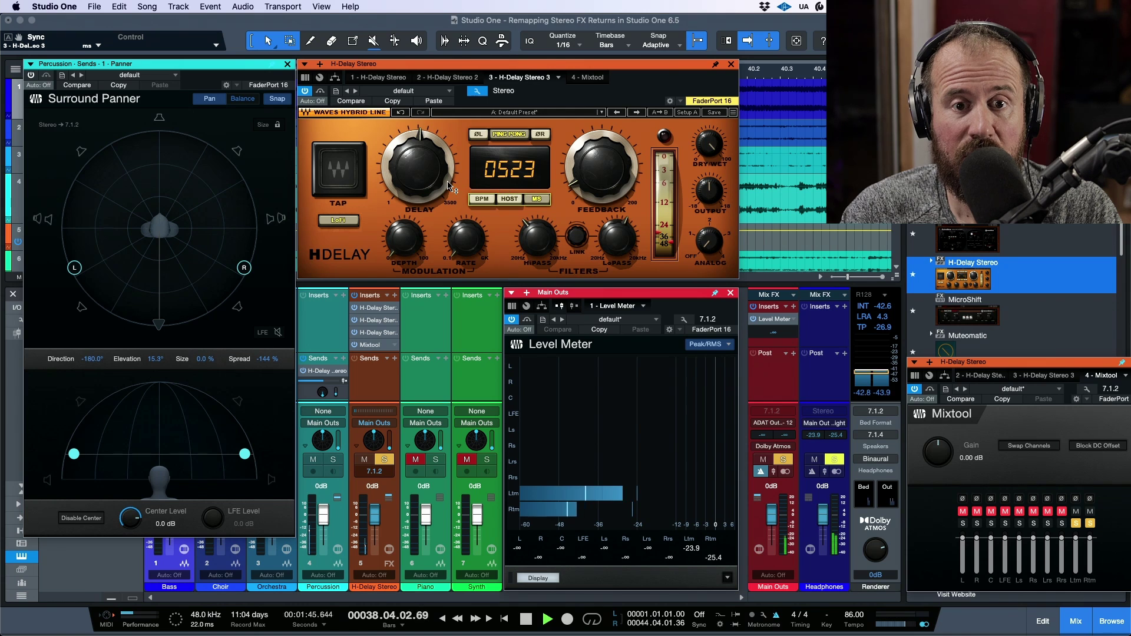
mouse_move(441, 184)
left_mouse_down()
mouse_move(442, 174)
mouse_move(451, 185)
left_mouse_up()
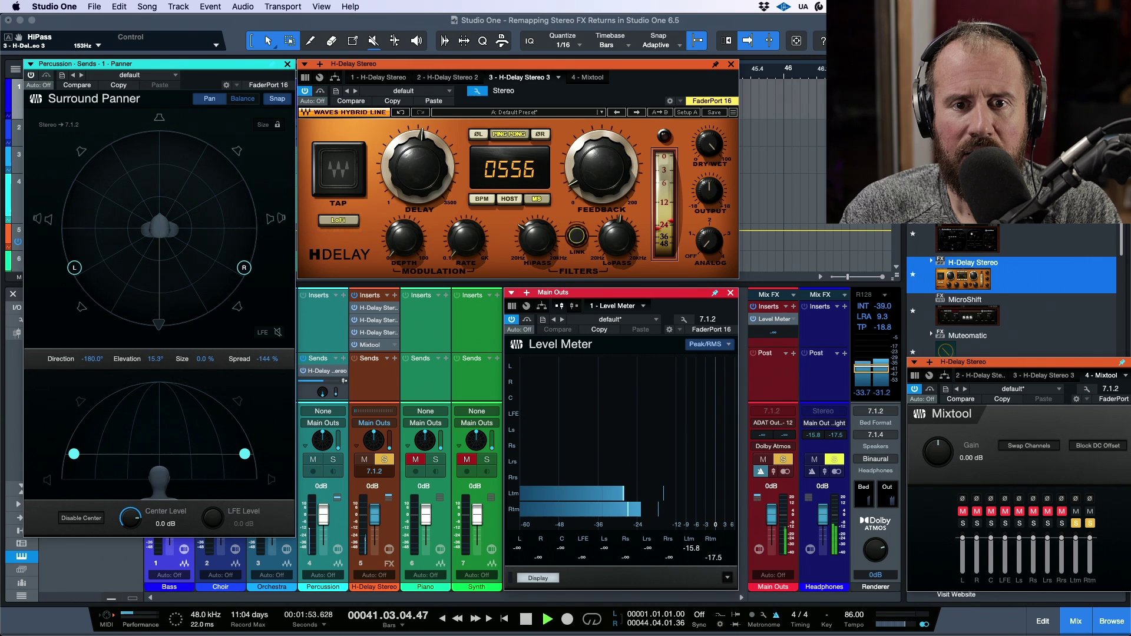
- Stop playback and clear the Ltm and Rtm solos in the Mixtool
key("space")
left_click(1076, 523)
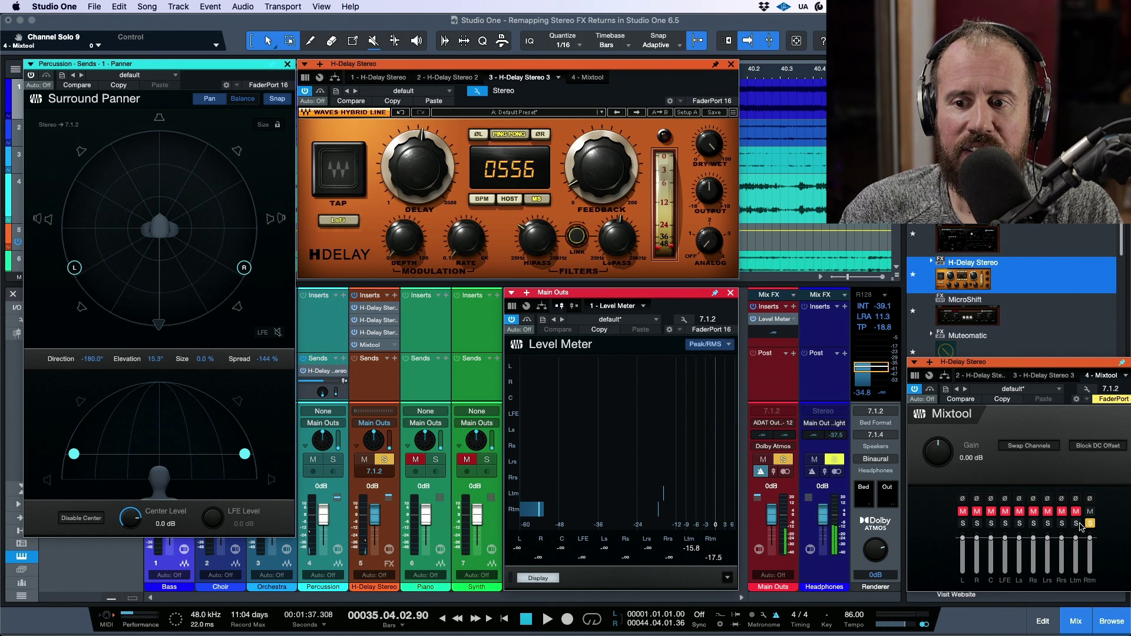
left_click(1089, 523)
left_click(676, 89)
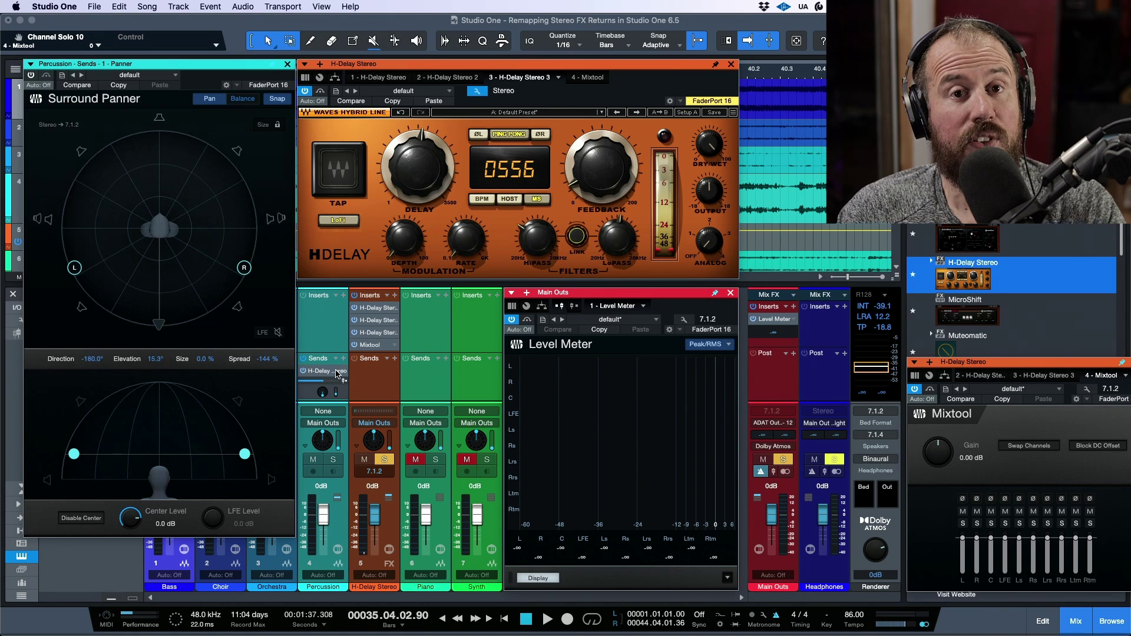
- Compare the settings of the three H-Delay instances, ending on the second, and audition all the delays together
left_click(387, 81)
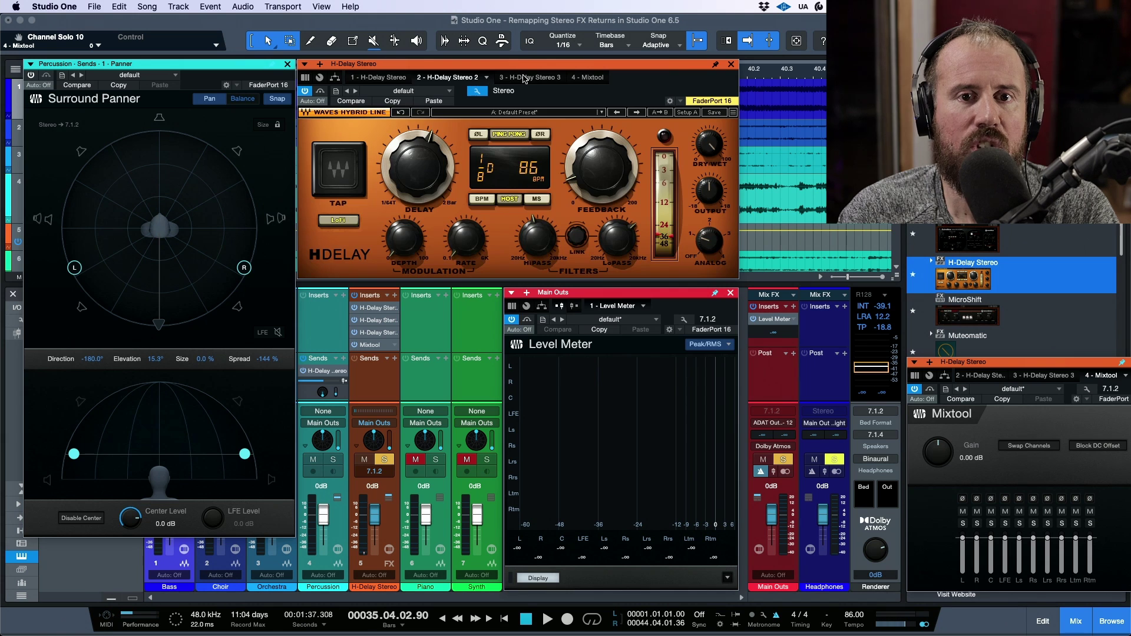
left_click(522, 78)
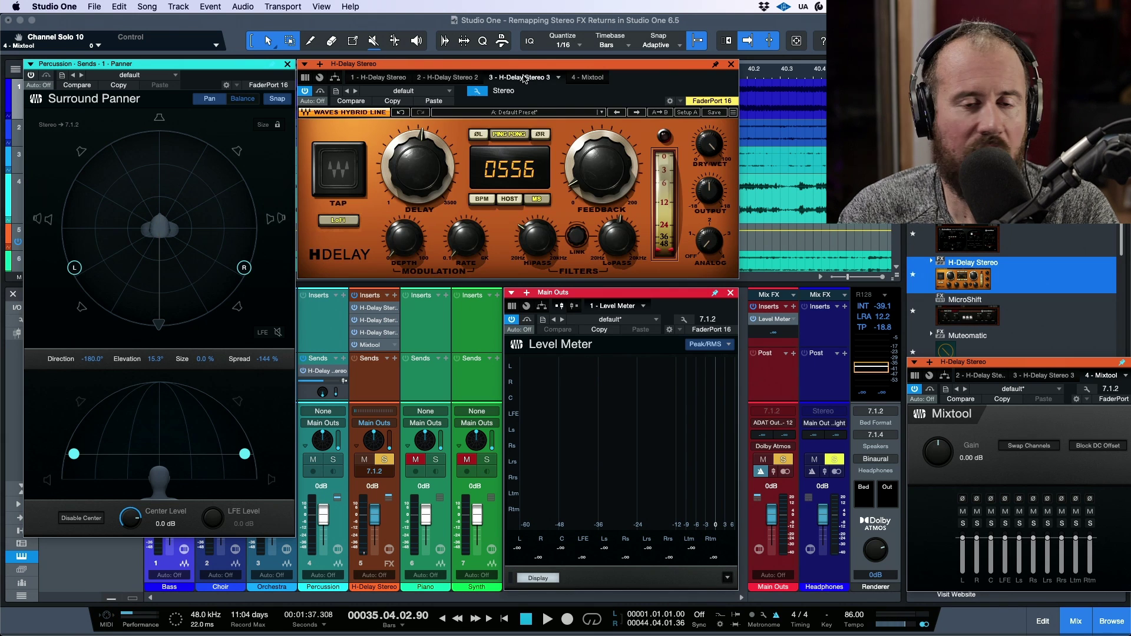
left_click(453, 78)
left_click(387, 80)
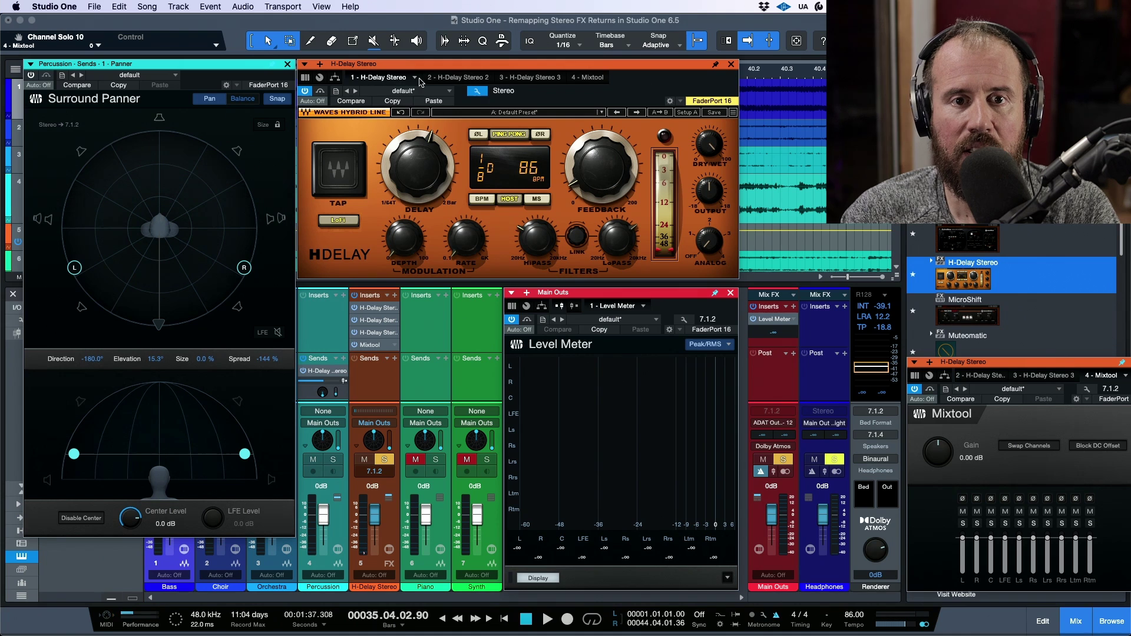
left_click(466, 79)
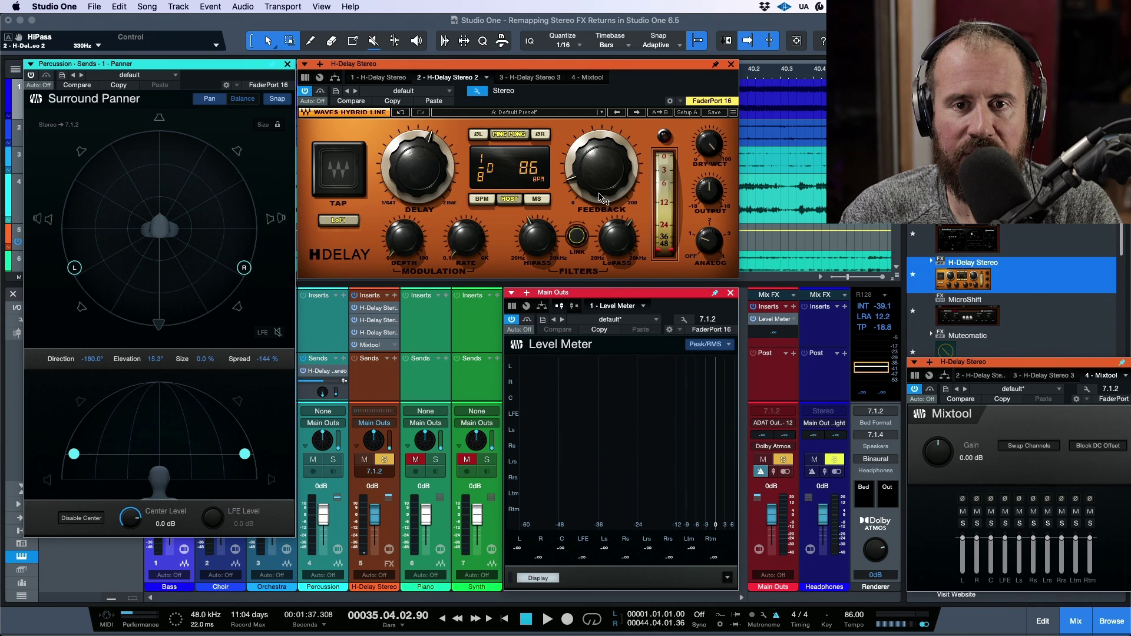
key("space")
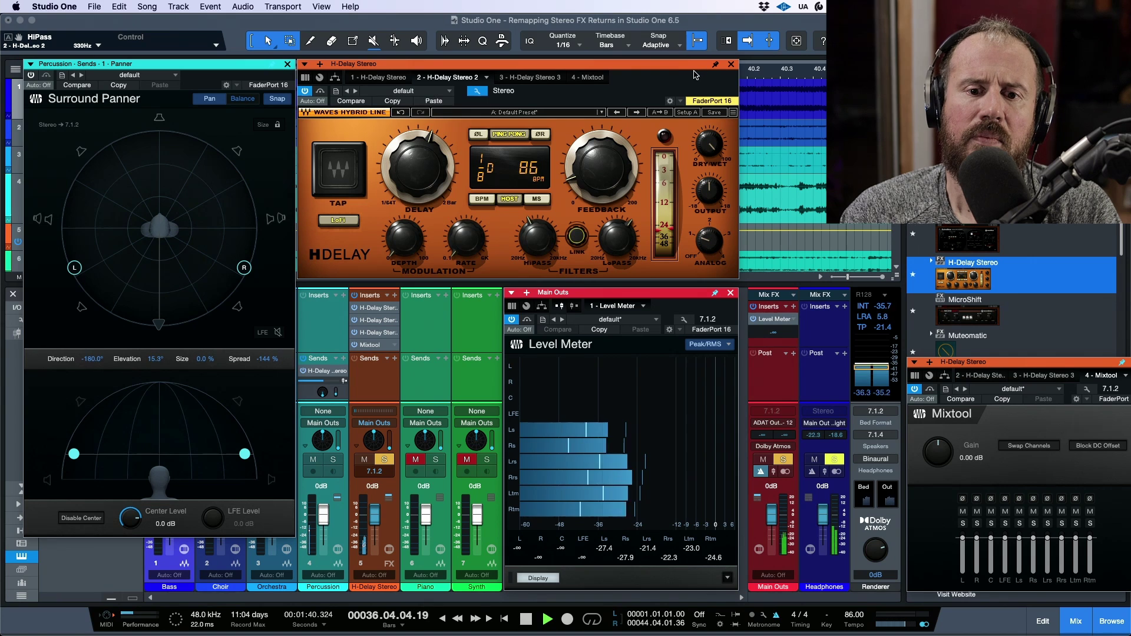
key("space")
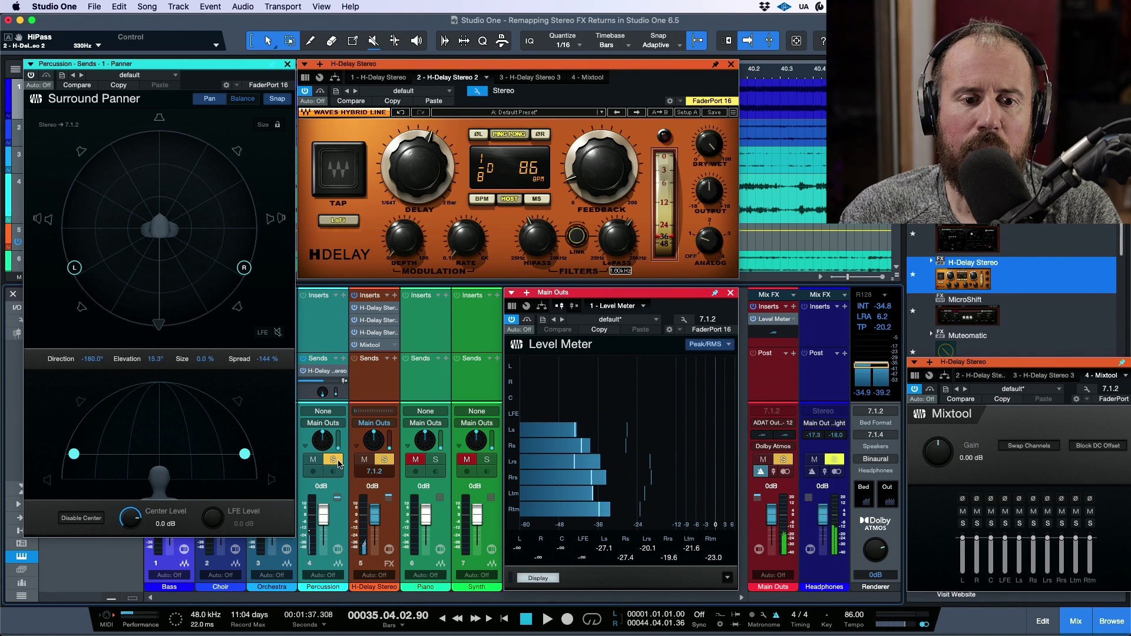
- Solo the Percussion channel and audition it together with the H-Delay return, stopping playback when done
left_click(333, 460)
key("space")
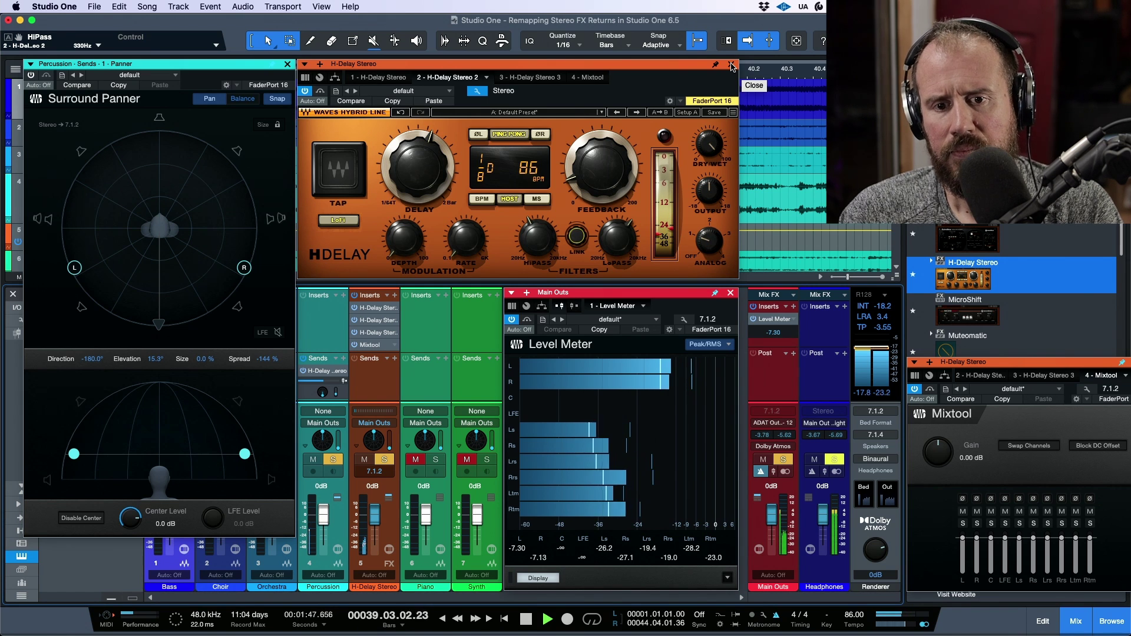
key("space")
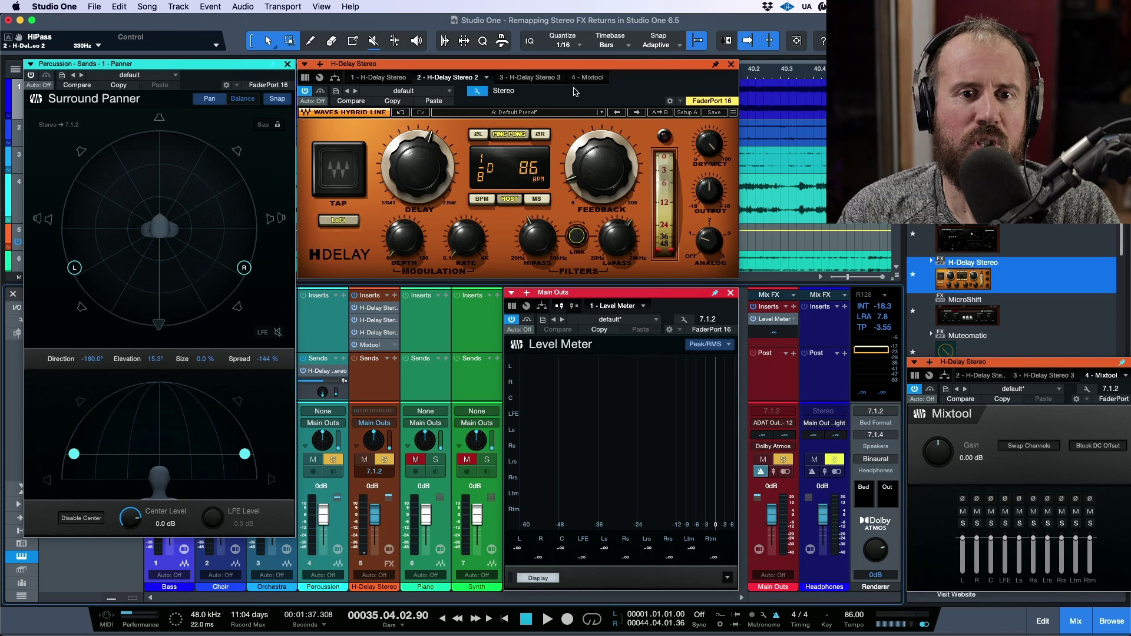
left_click(484, 94)
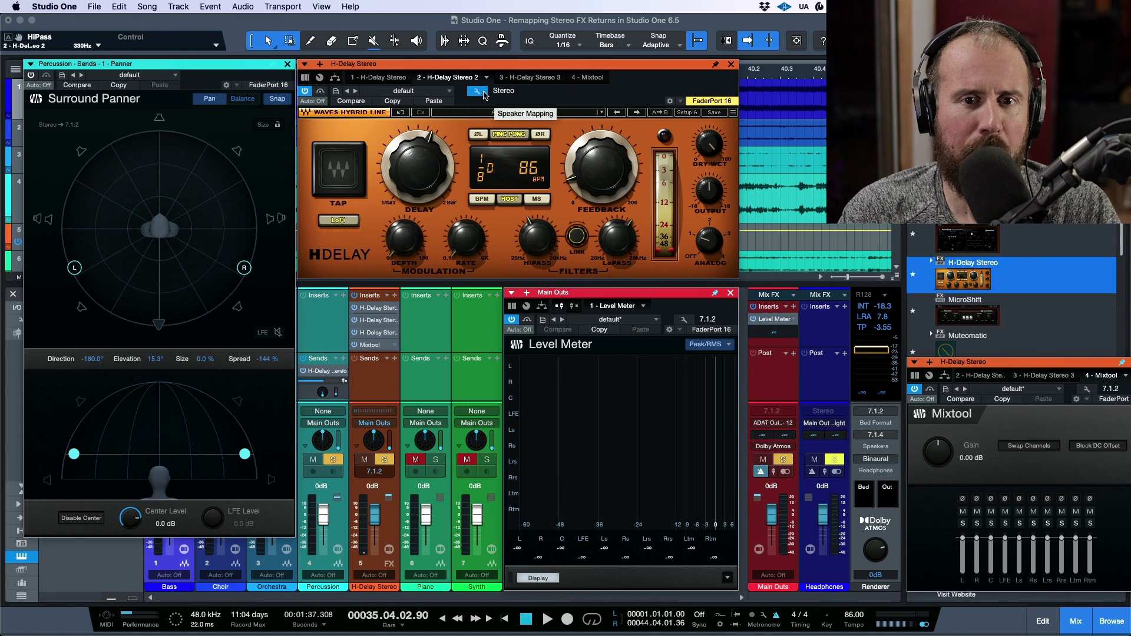